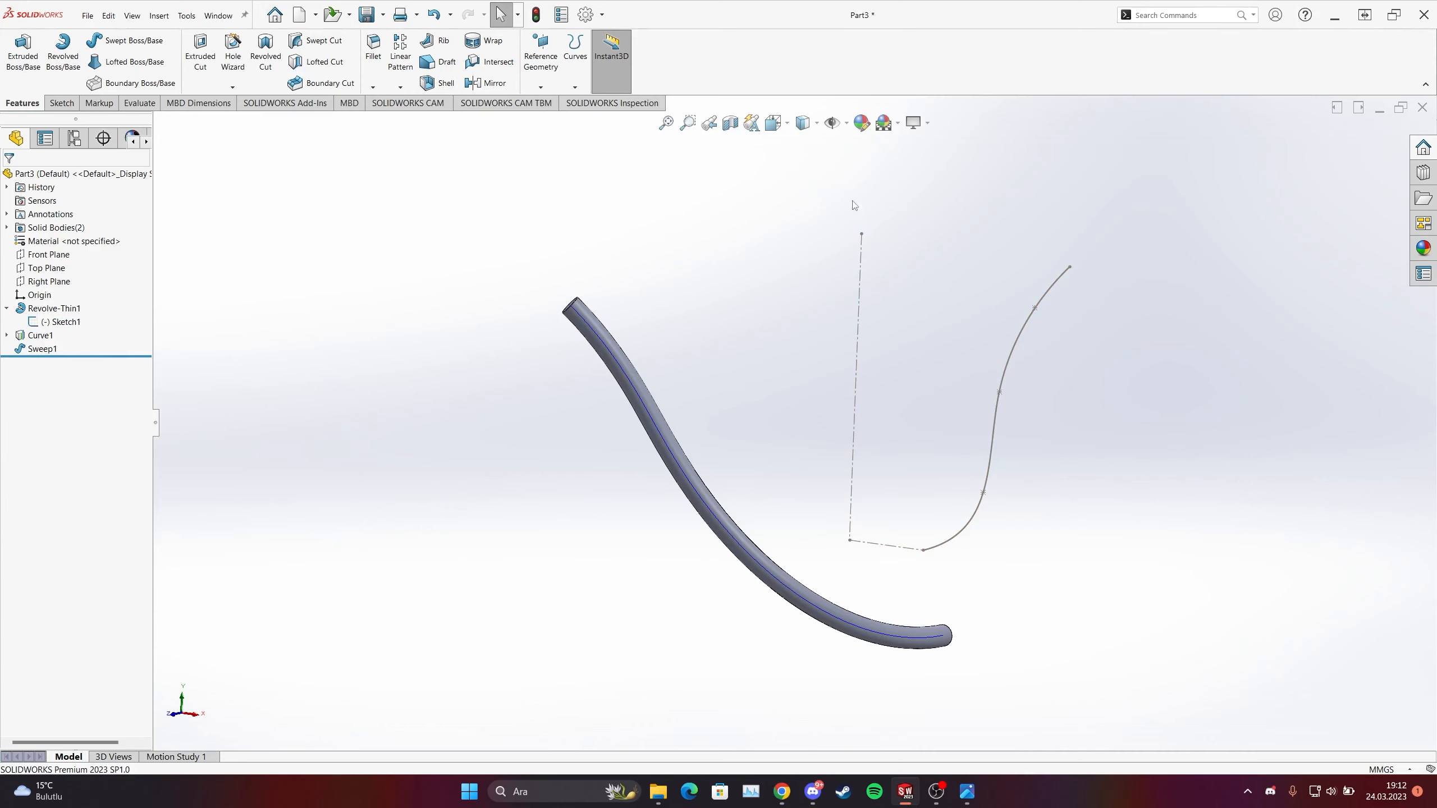
Step: Set up a circular pattern of the swept rib body about the sketch's vertical centerline, equally spaced over 360°
left_click(401, 87)
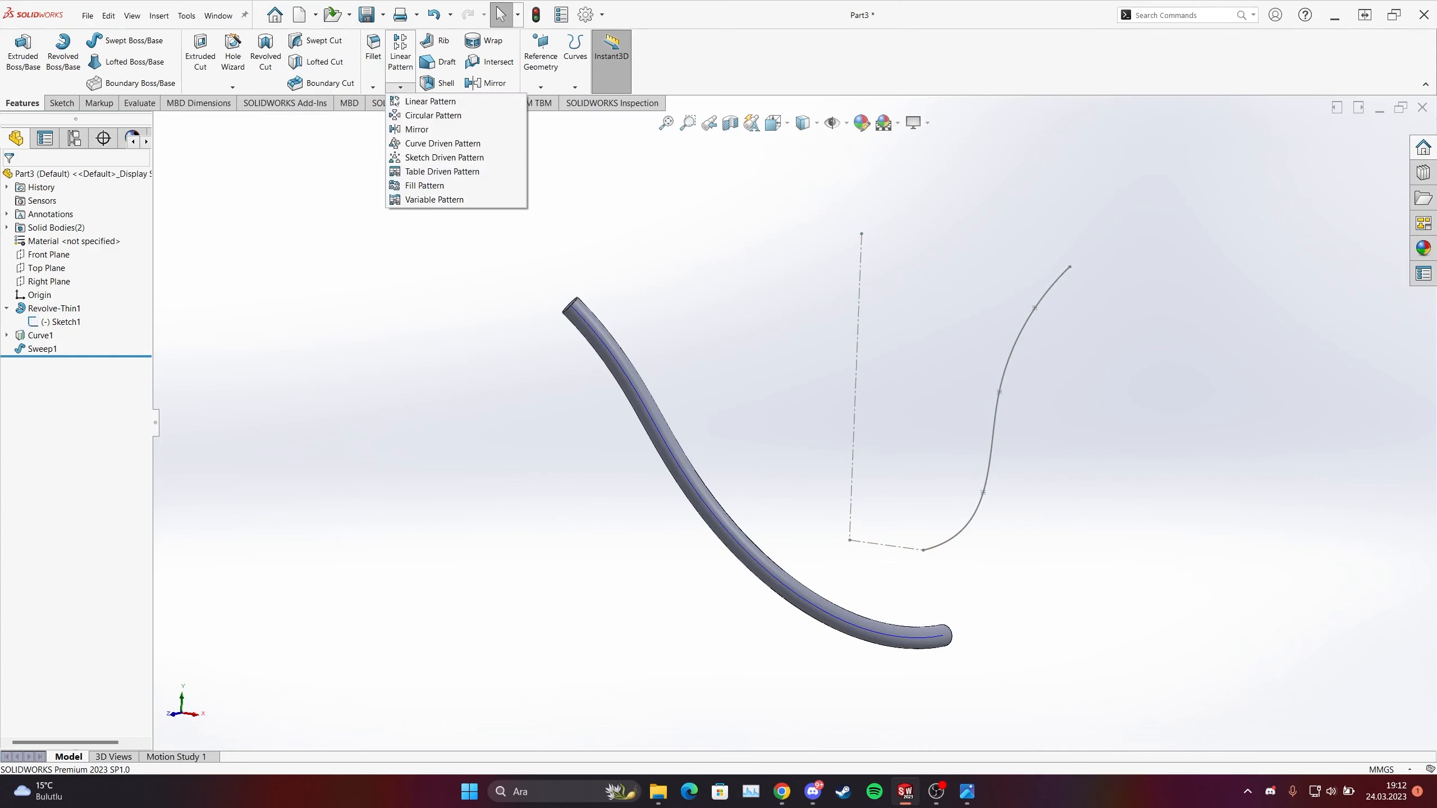
left_click(410, 116)
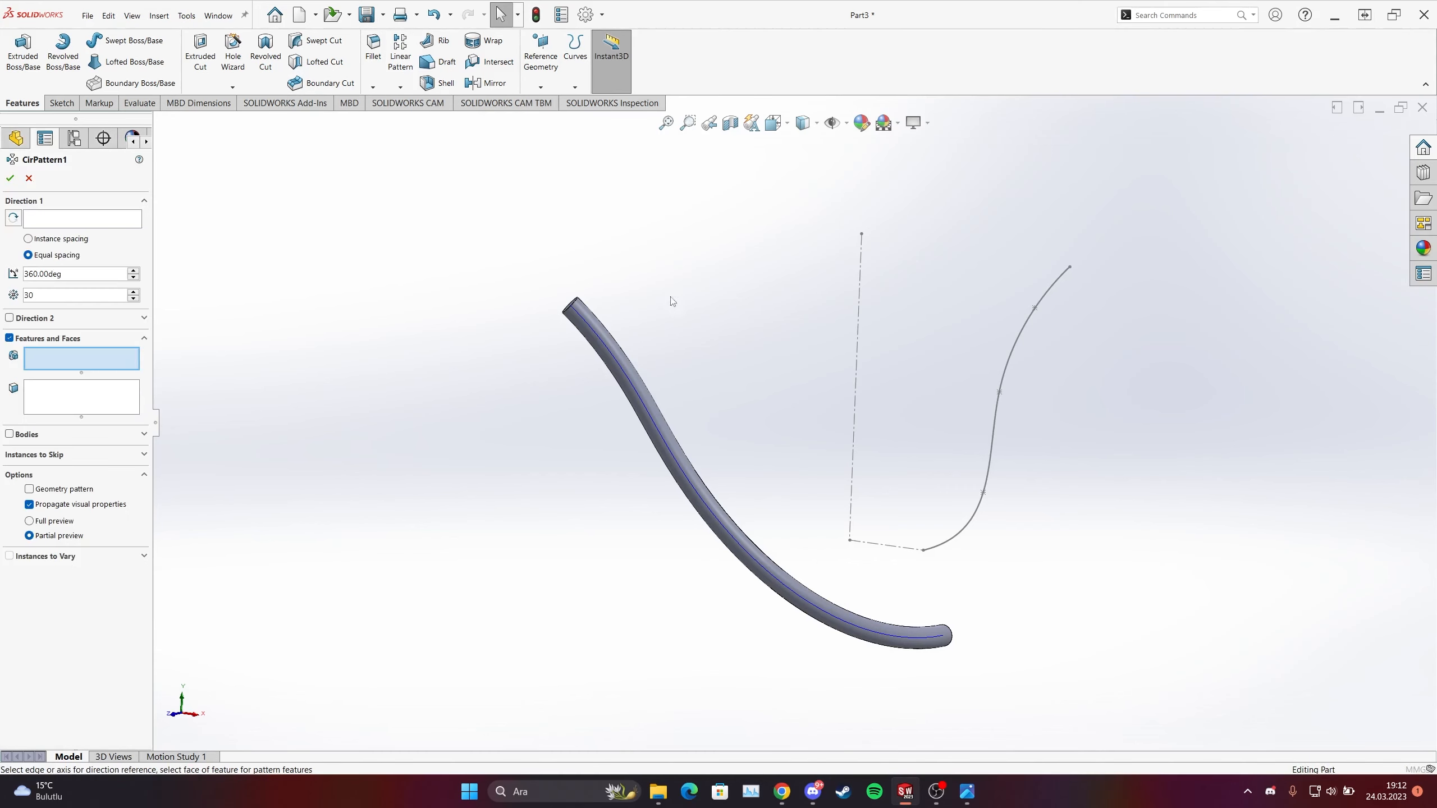
left_click(54, 219)
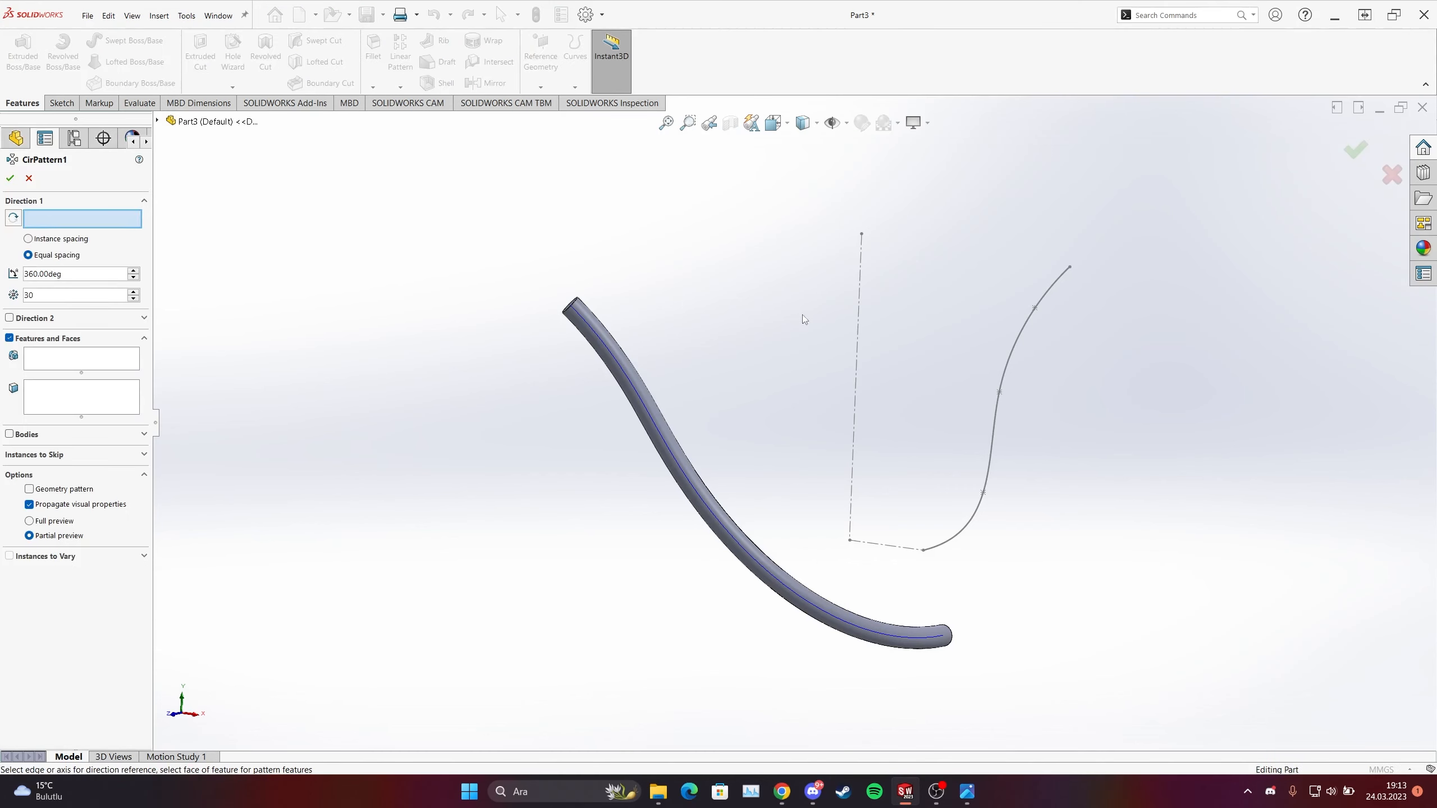
left_click(860, 333)
left_click(9, 433)
left_click(90, 376)
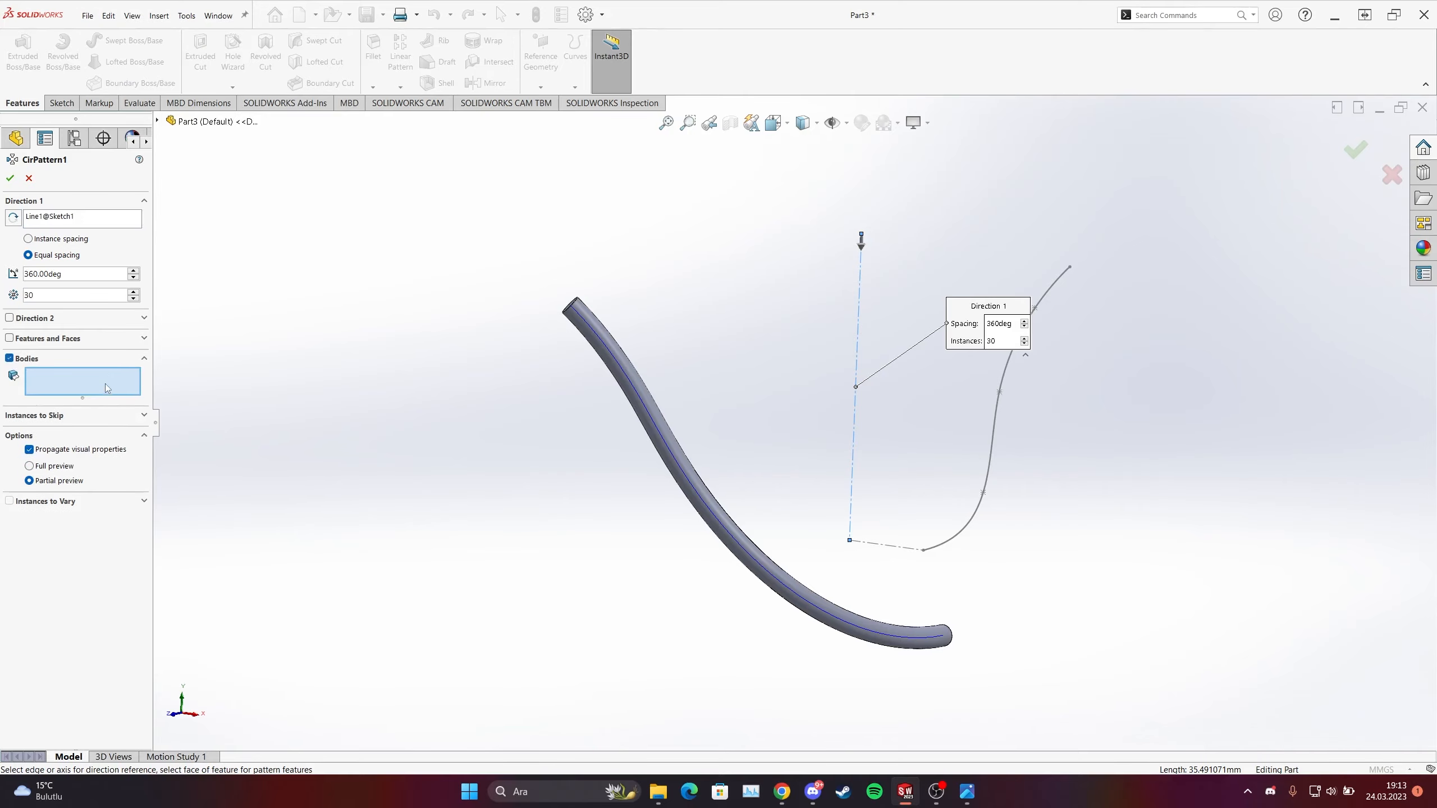
left_click(638, 380)
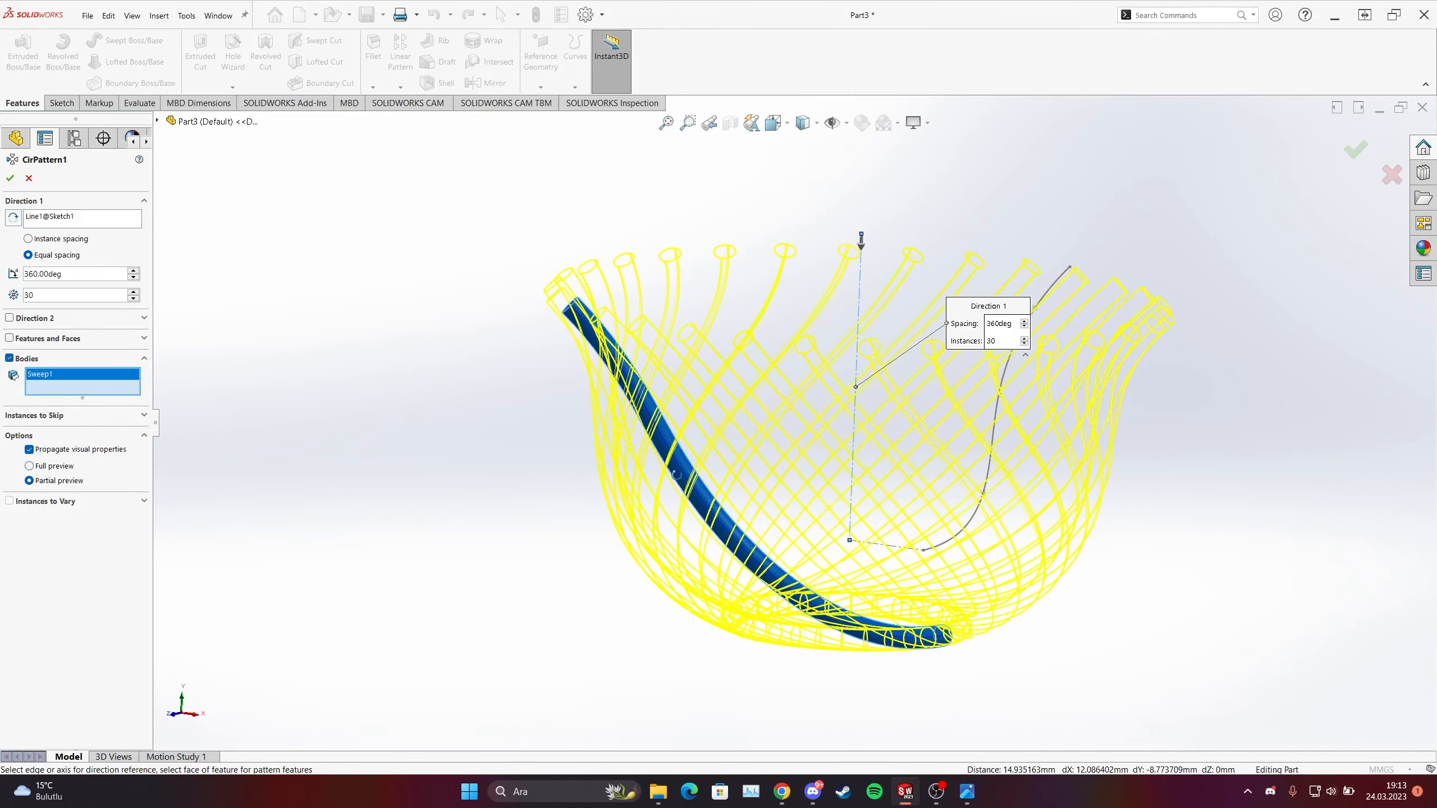
Step: Try 35 instances for the circular pattern of the rib
mouse_move(639, 391)
middle_mouse_down()
mouse_move(679, 410)
mouse_move(634, 399)
middle_mouse_up()
key("BackSpace")
type("5")
key("Return")
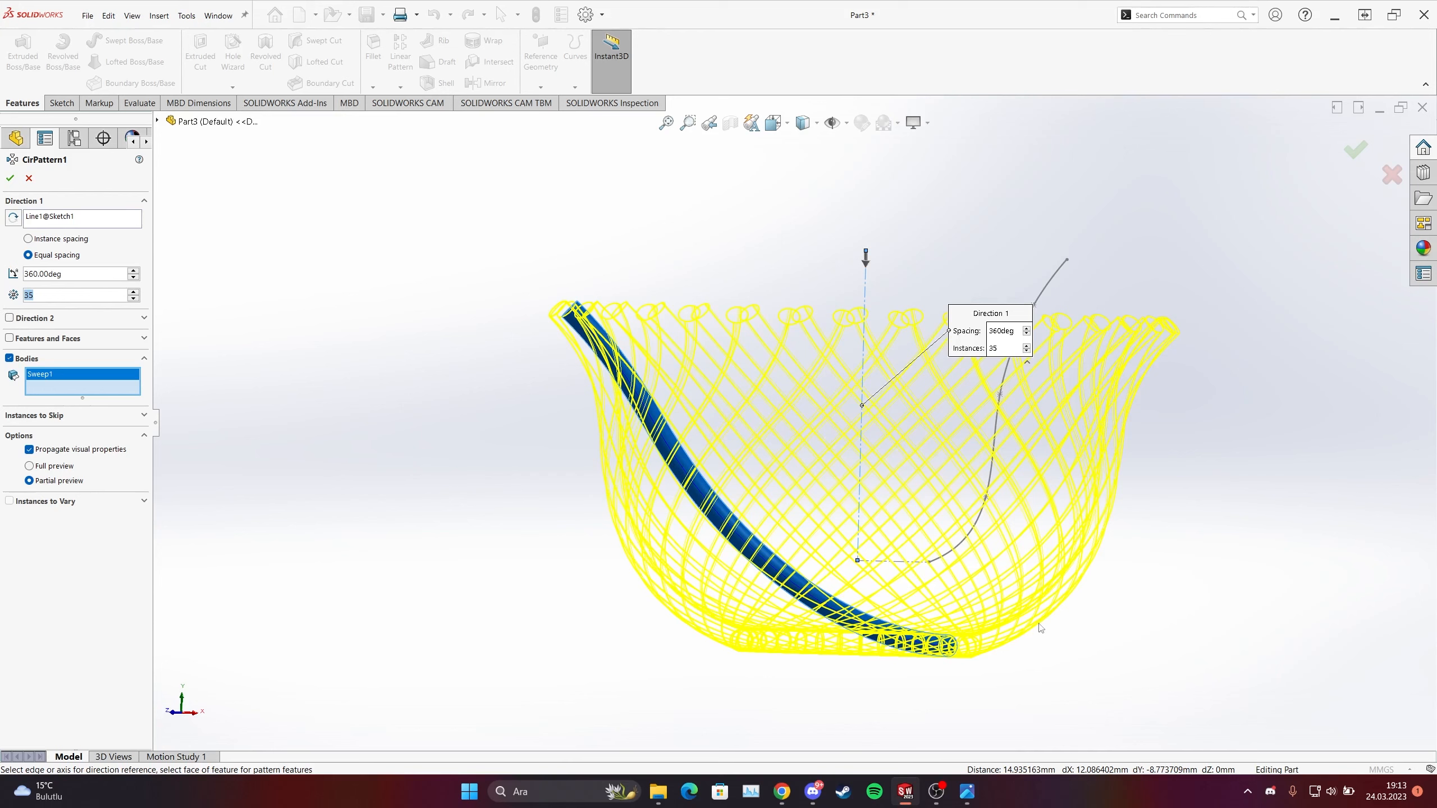
Step: Set the circular pattern to 25 instances and create it
type("25")
key("Return")
left_click(10, 178)
middle_click_drag(789, 404, 771, 458)
scroll(764, 502, "up", 4)
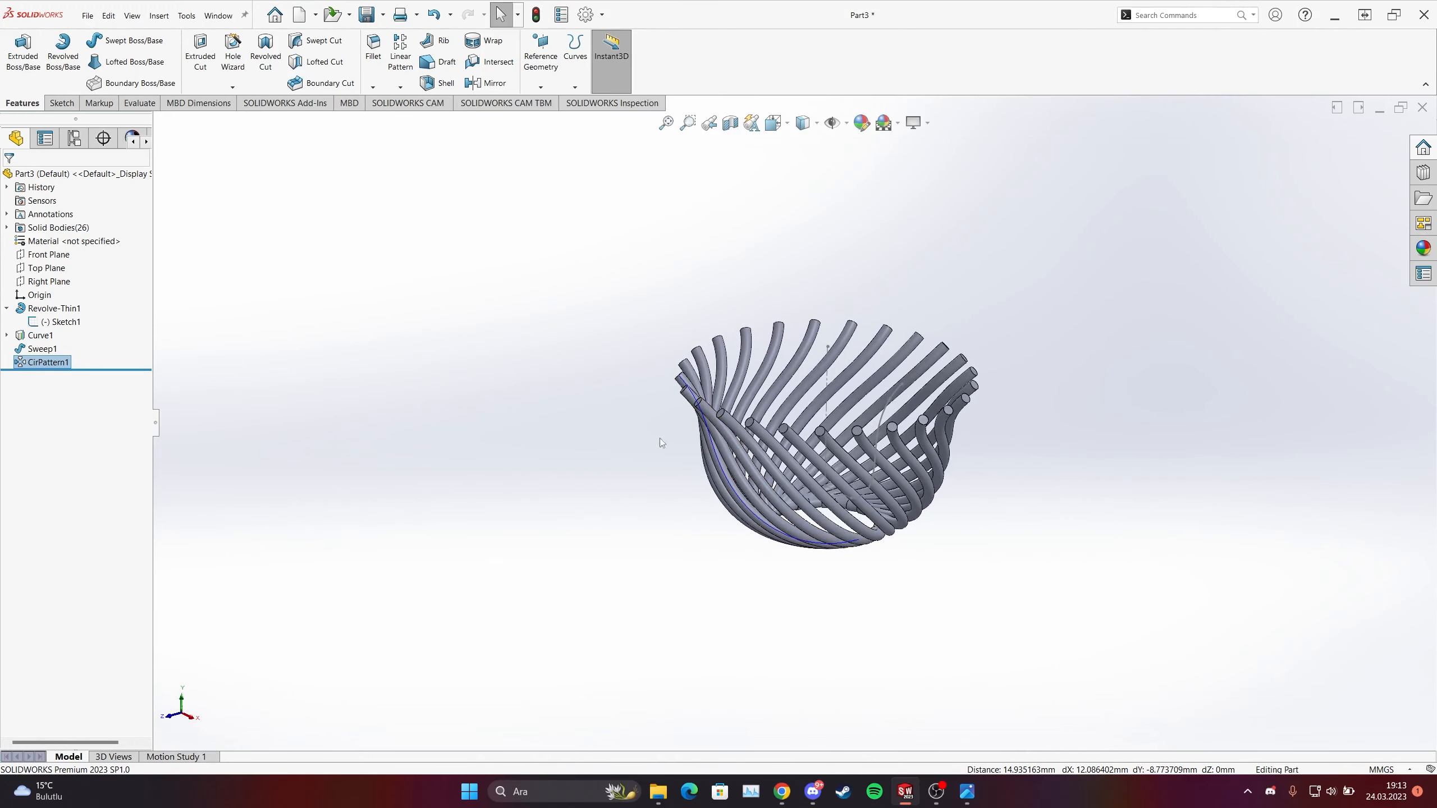
Step: Edit the rib's sweep and set its circular profile diameter to 2 mm
right_click(42, 350)
left_click(42, 310)
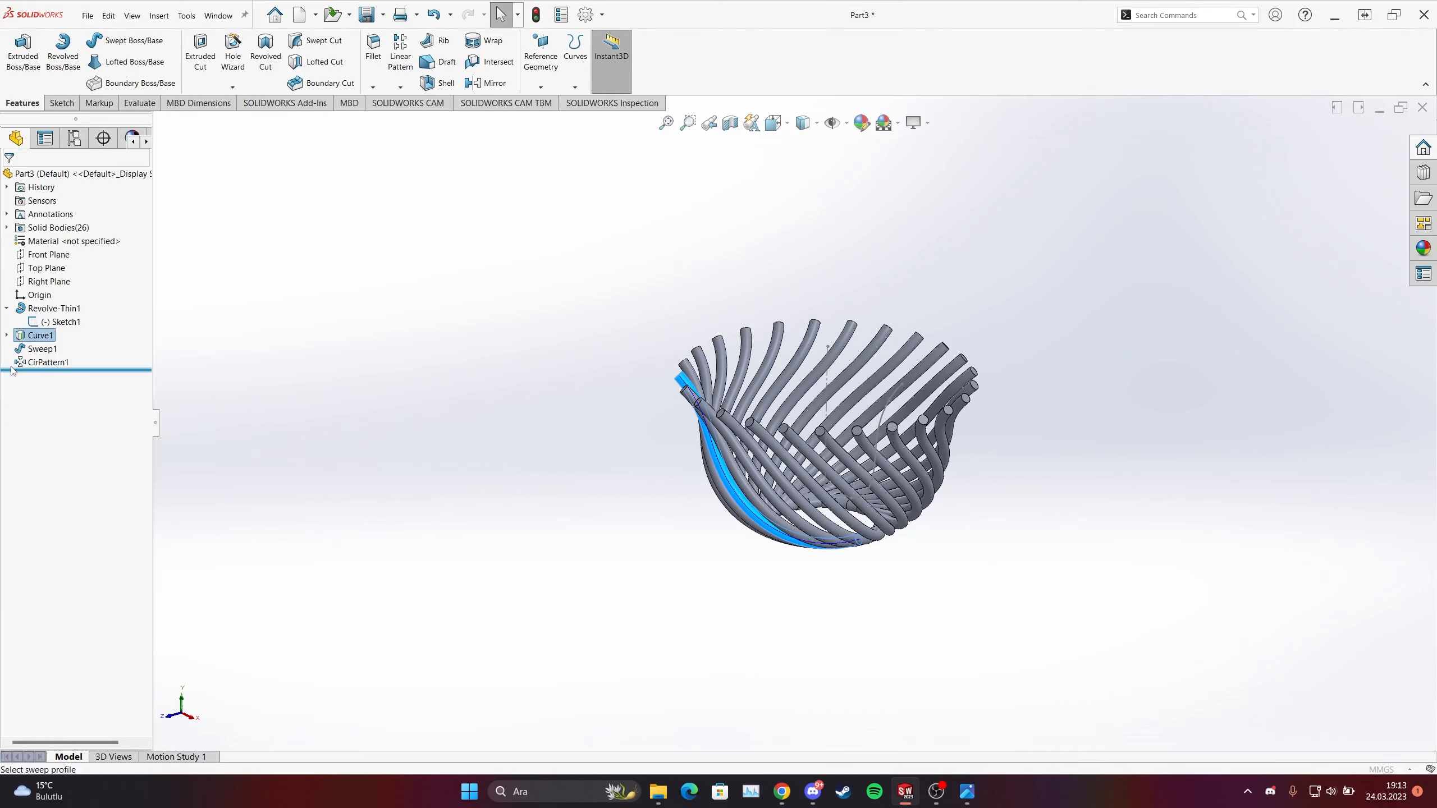
double_click(67, 266)
type("2.500000mm")
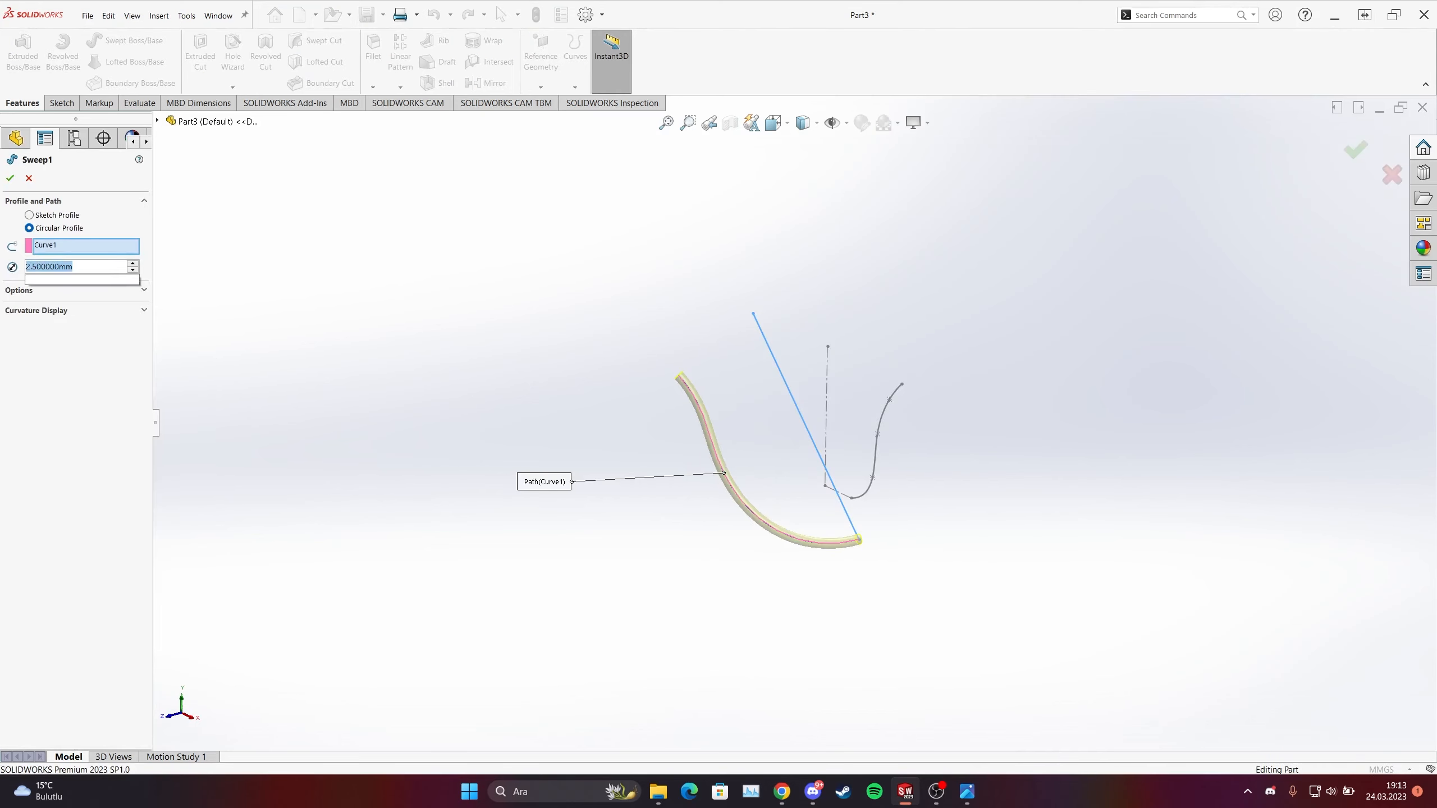
key("Return")
left_click(10, 177)
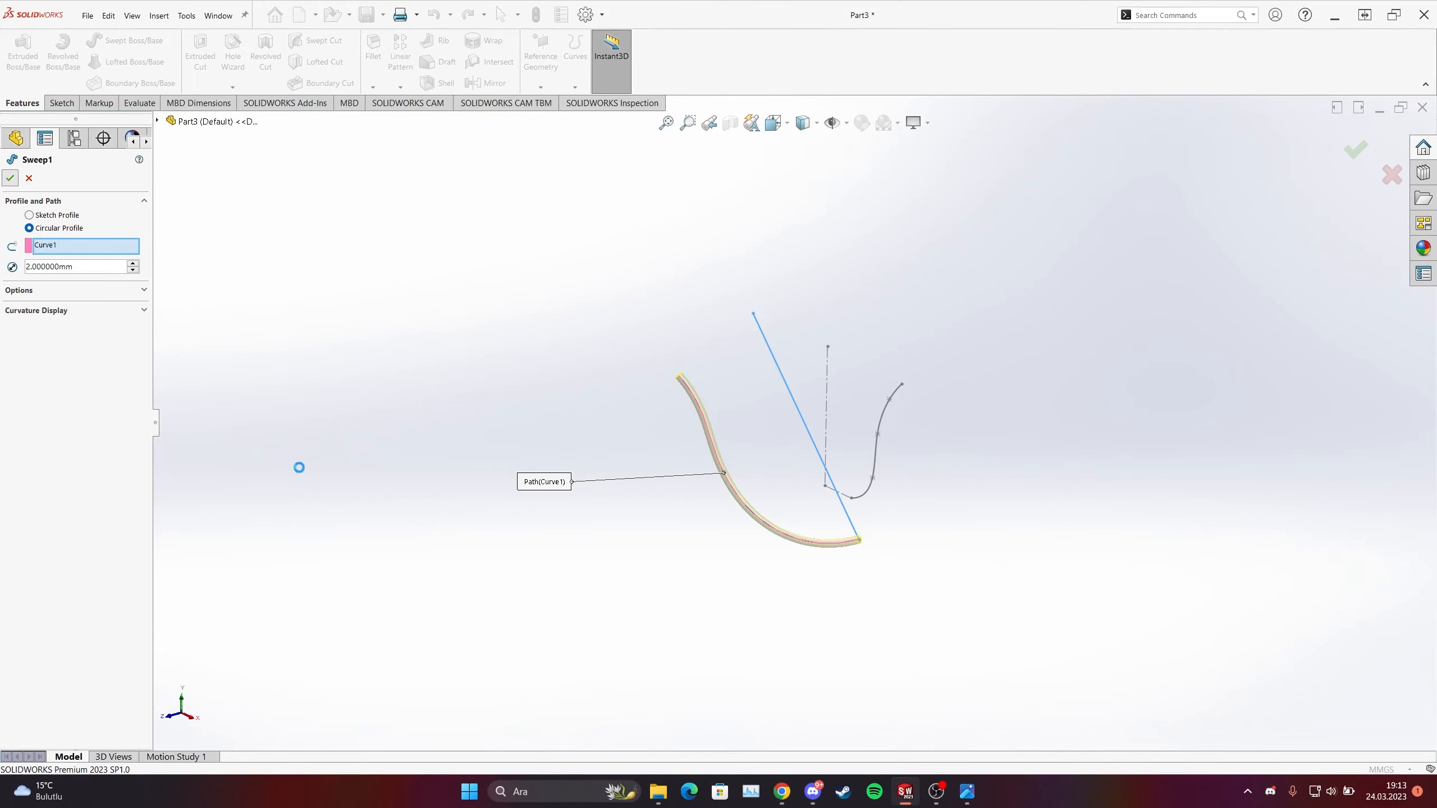
middle_click_drag(757, 450, 797, 417)
scroll(756, 460, "down", 5)
scroll(797, 417, "up", 4)
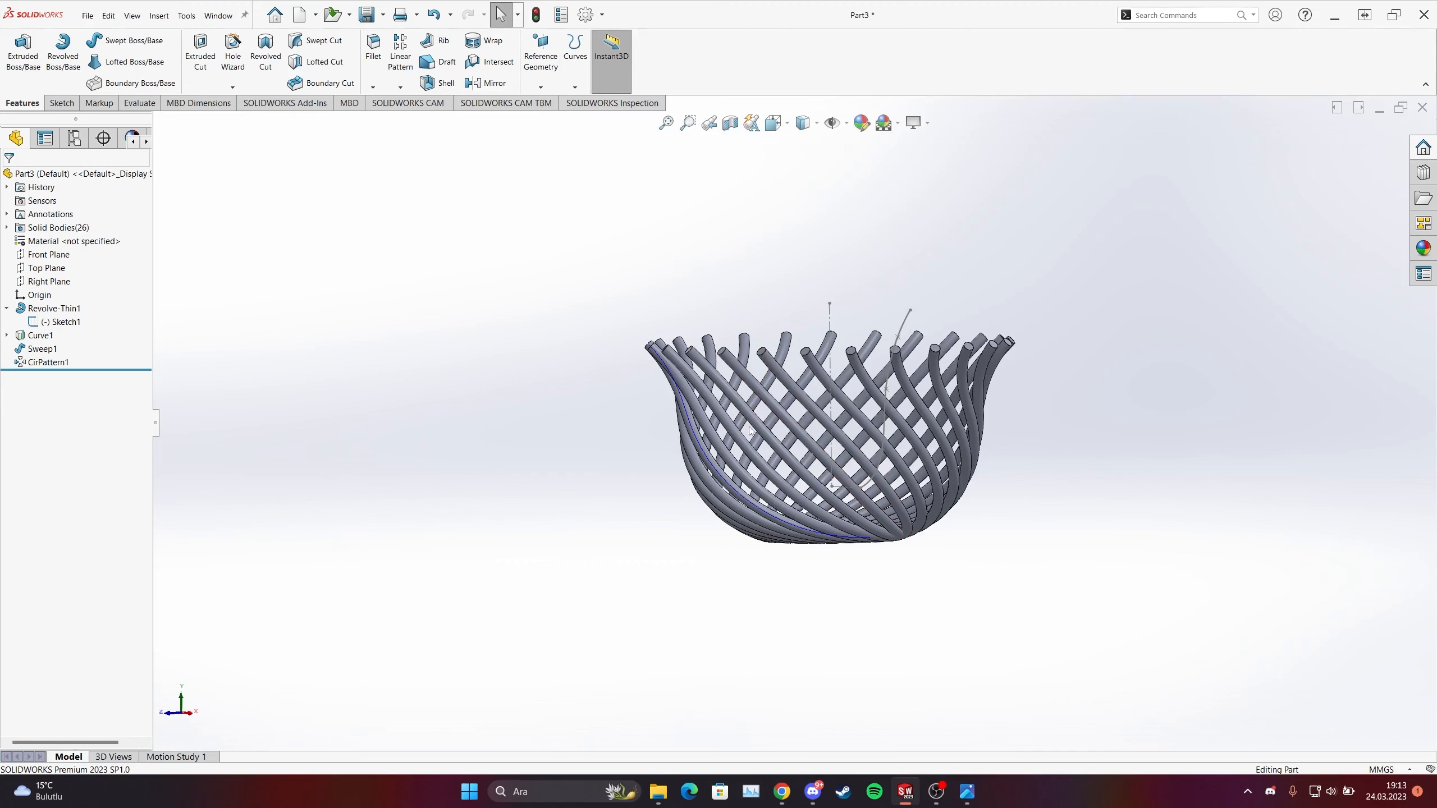
Step: Mirror all the rib bodies, including the original sweep, about the Front Plane
left_click(401, 86)
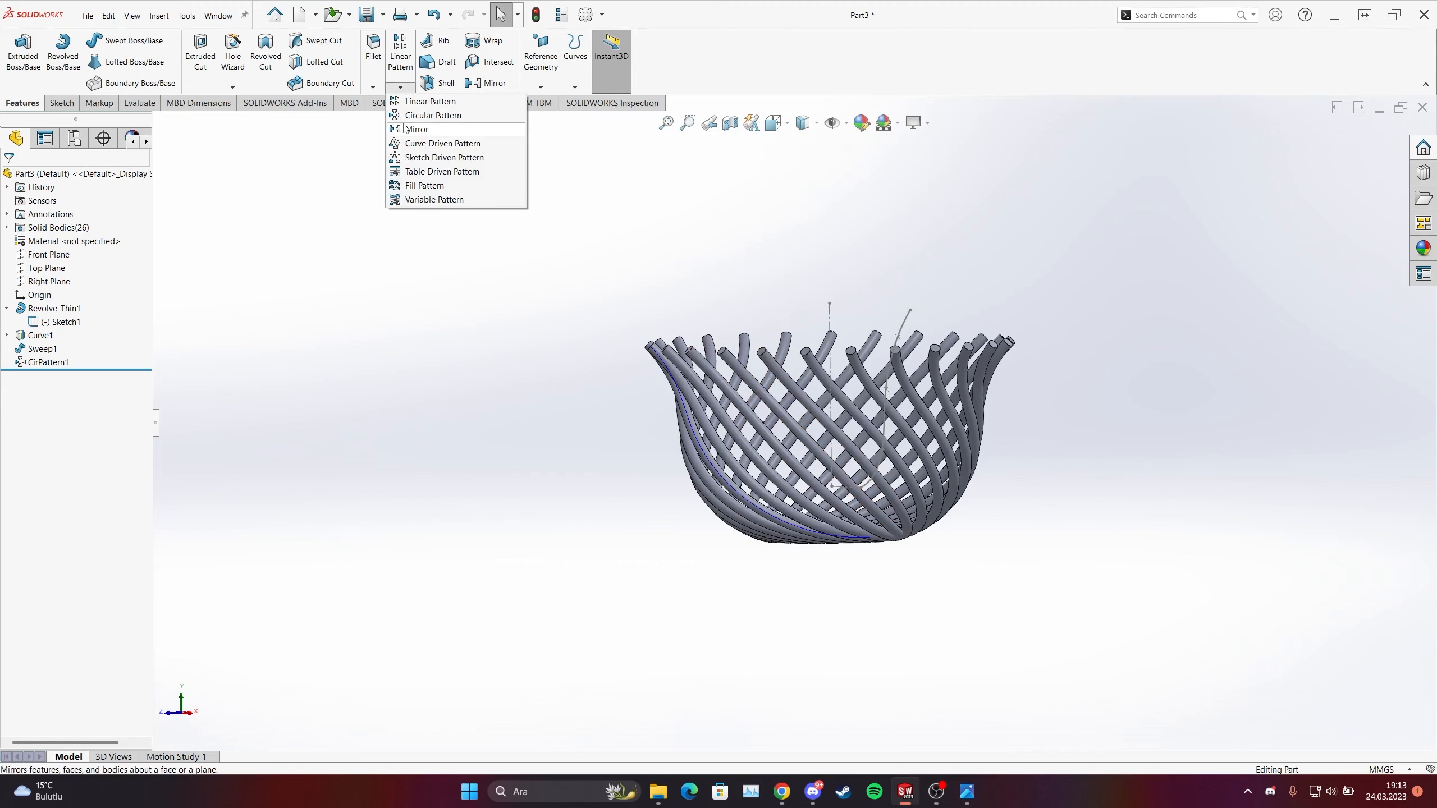
left_click(421, 129)
mouse_move(973, 309)
middle_mouse_down()
mouse_move(968, 374)
mouse_move(987, 317)
middle_mouse_up()
middle_click_drag(806, 507, 812, 463)
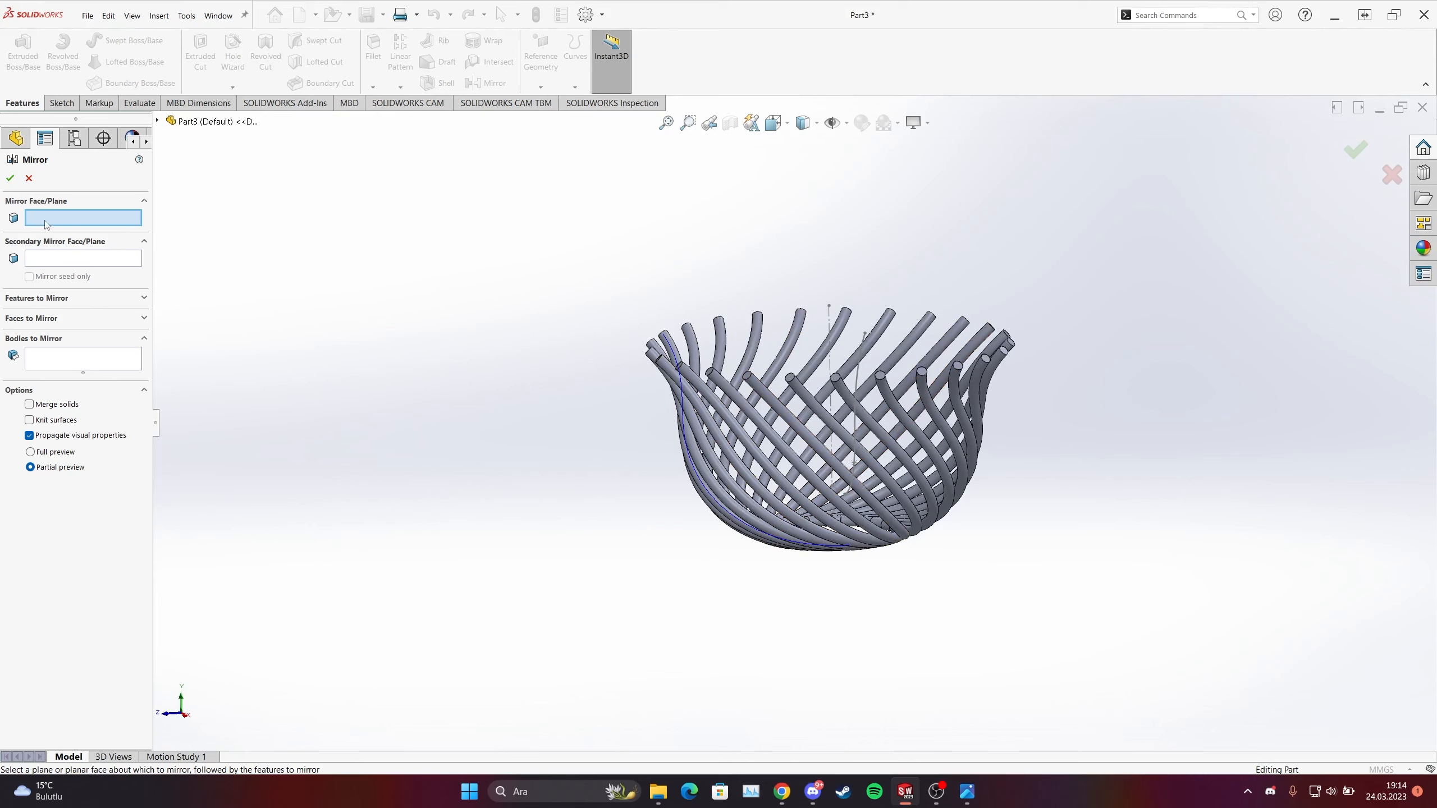
left_click(157, 121)
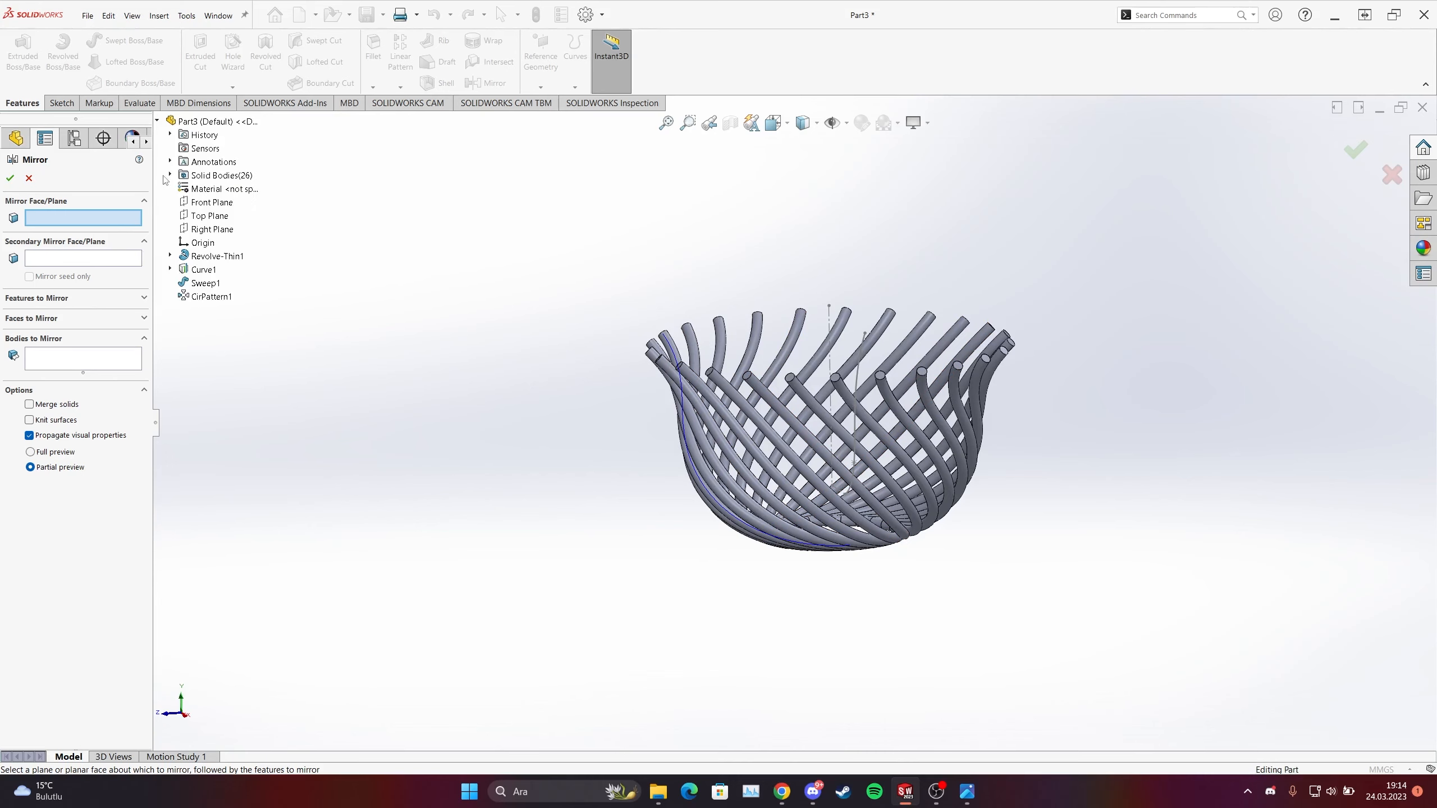
left_click(212, 202)
middle_click_drag(667, 357, 702, 335)
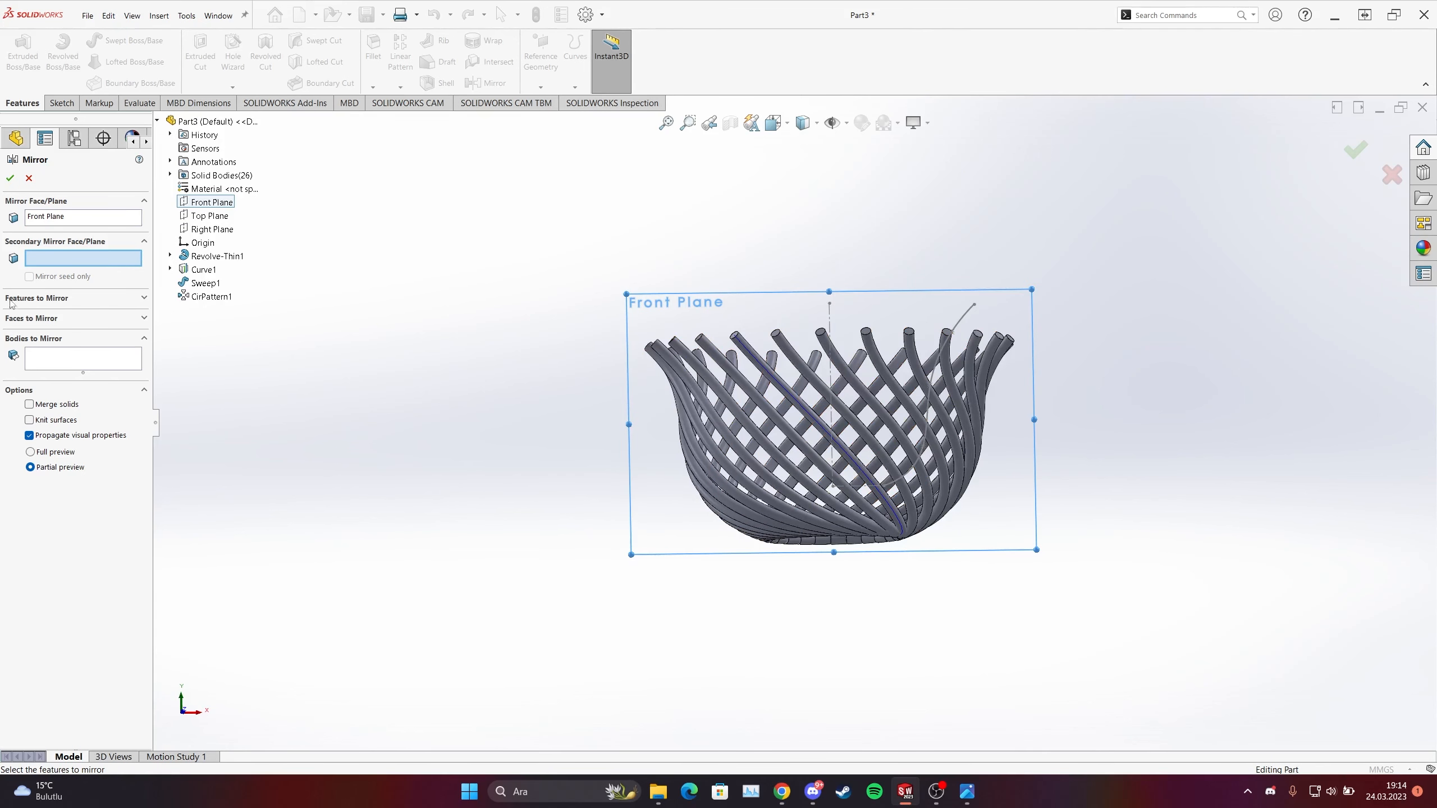
left_click(64, 357)
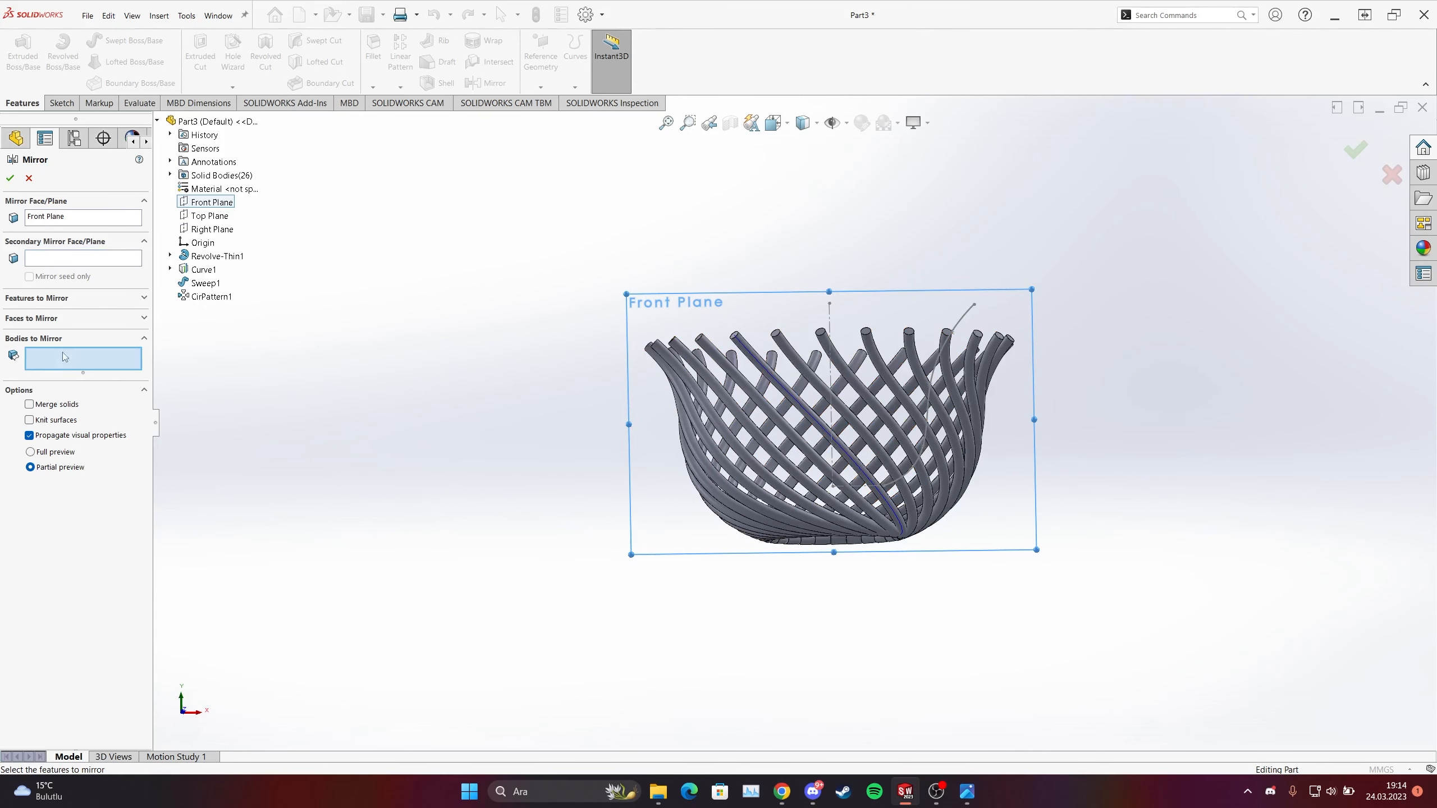
left_click_drag(1119, 227, 379, 613)
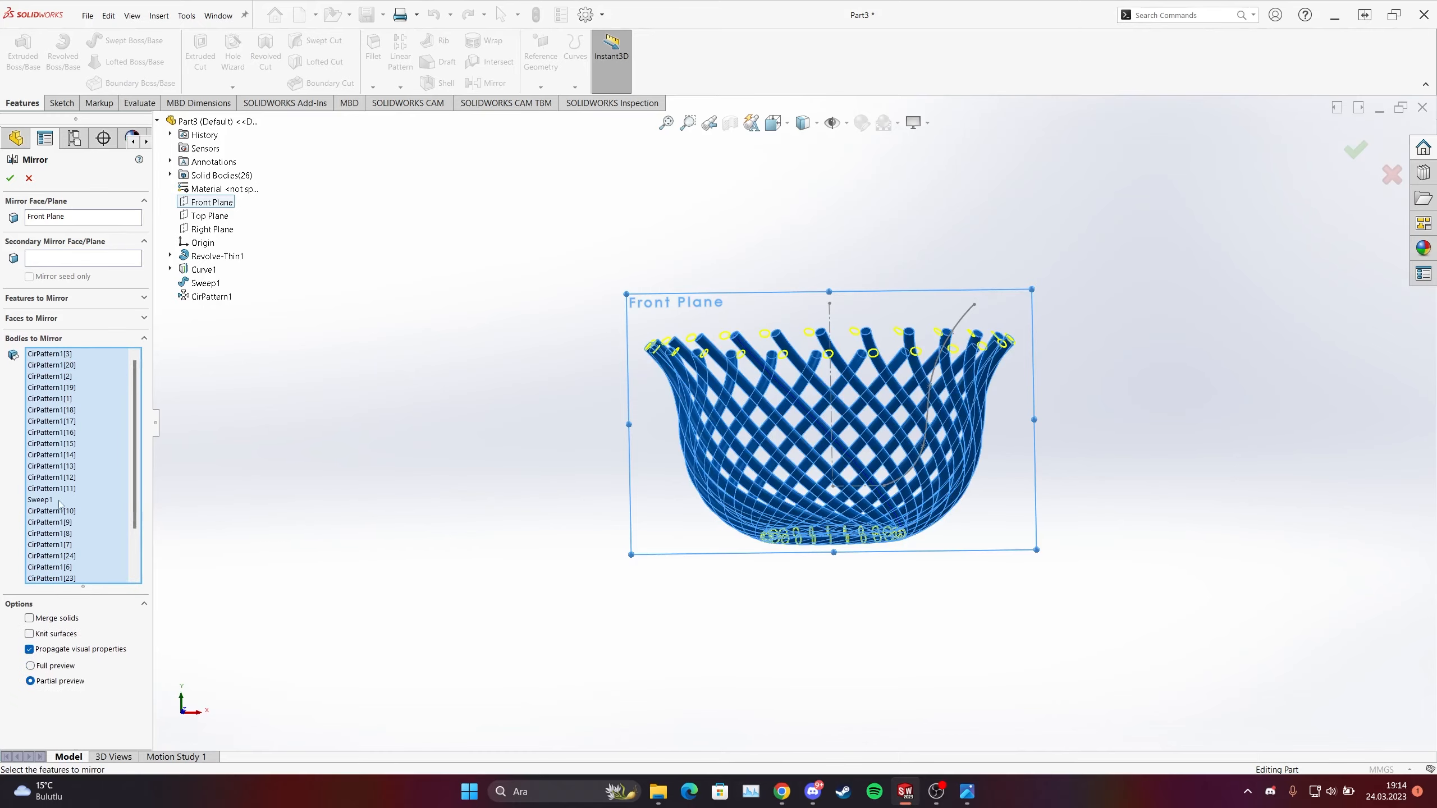
middle_click_drag(770, 395, 735, 436)
left_click(10, 178)
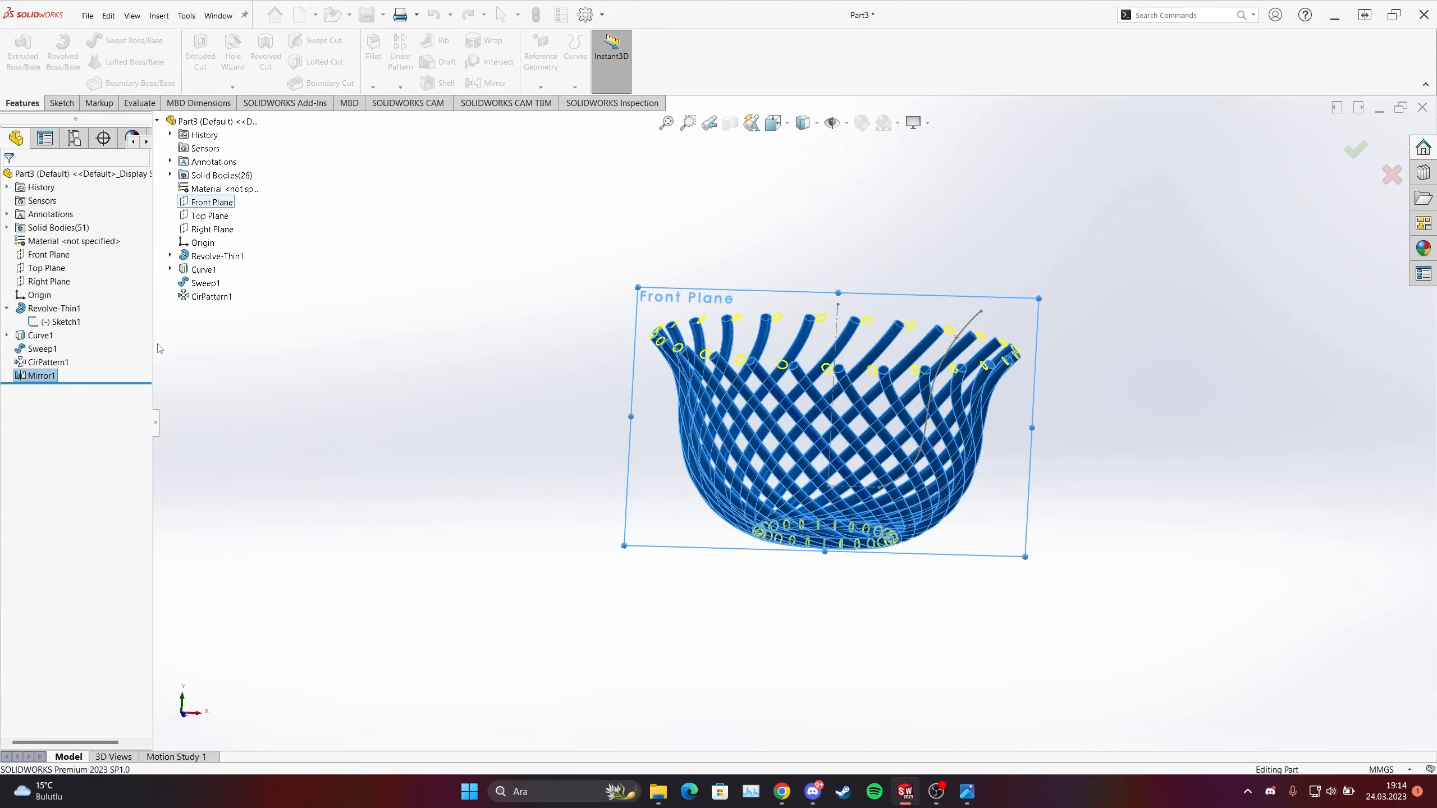
middle_click_drag(857, 399, 631, 376)
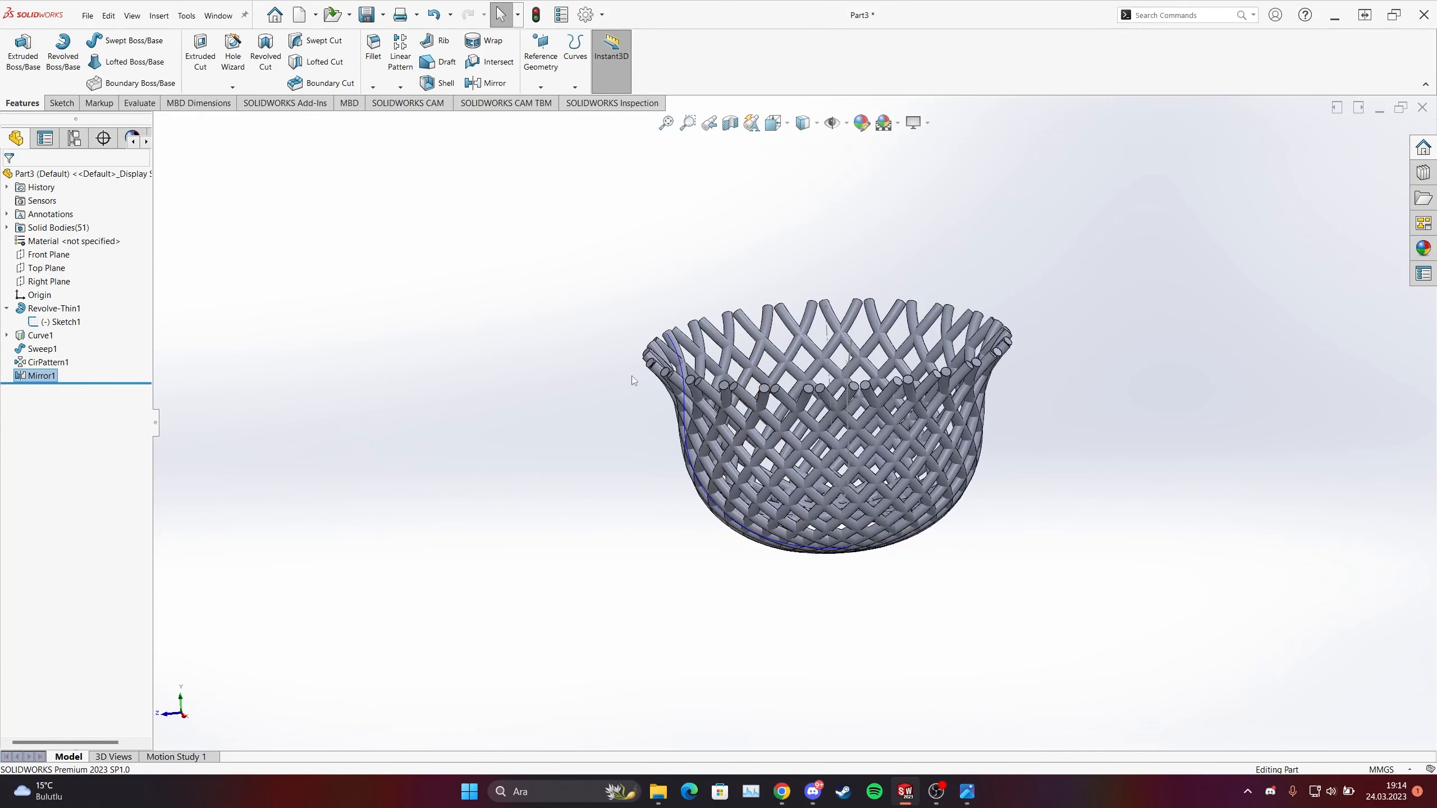
Step: Hide the mirrored rib bodies and show them again
right_click(41, 377)
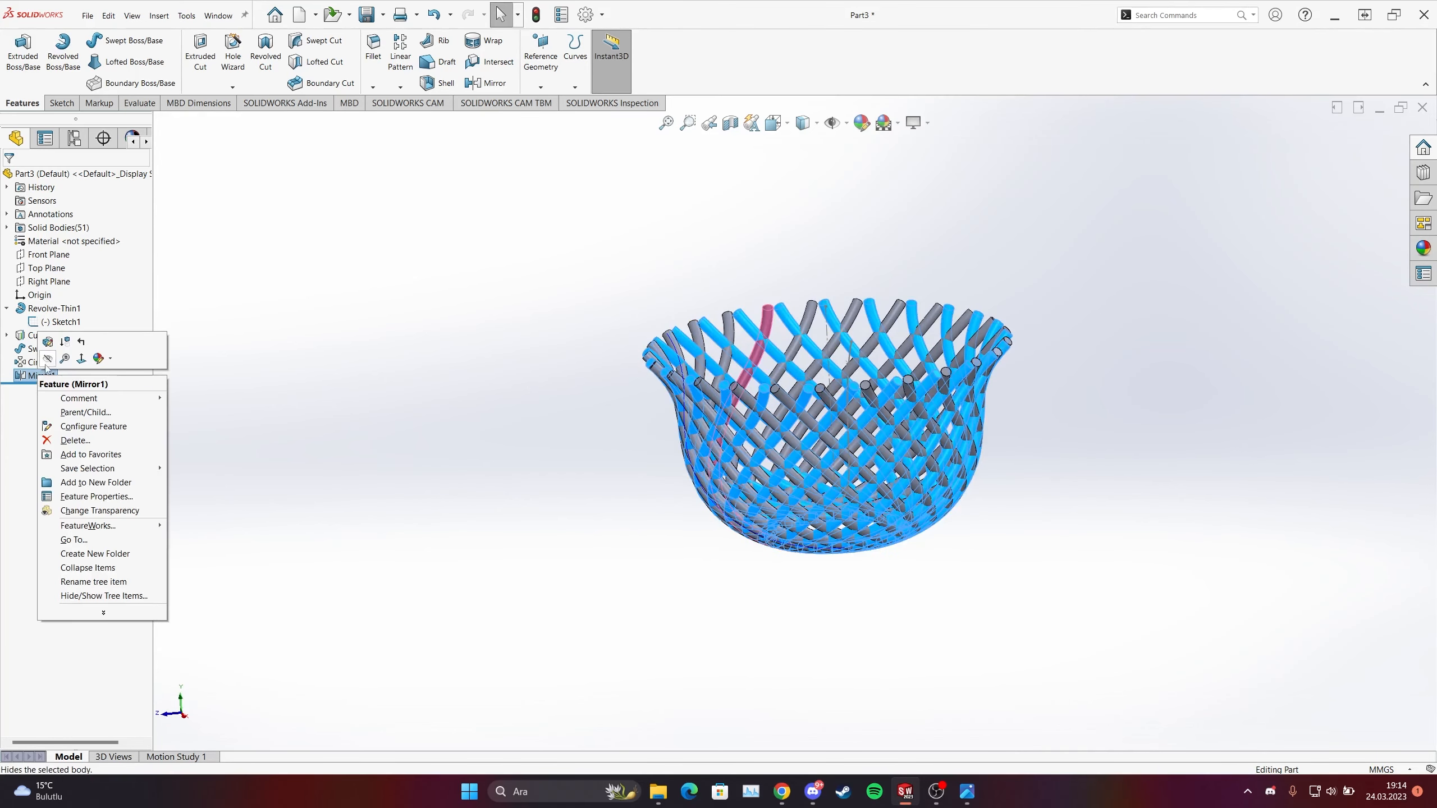
left_click(294, 374)
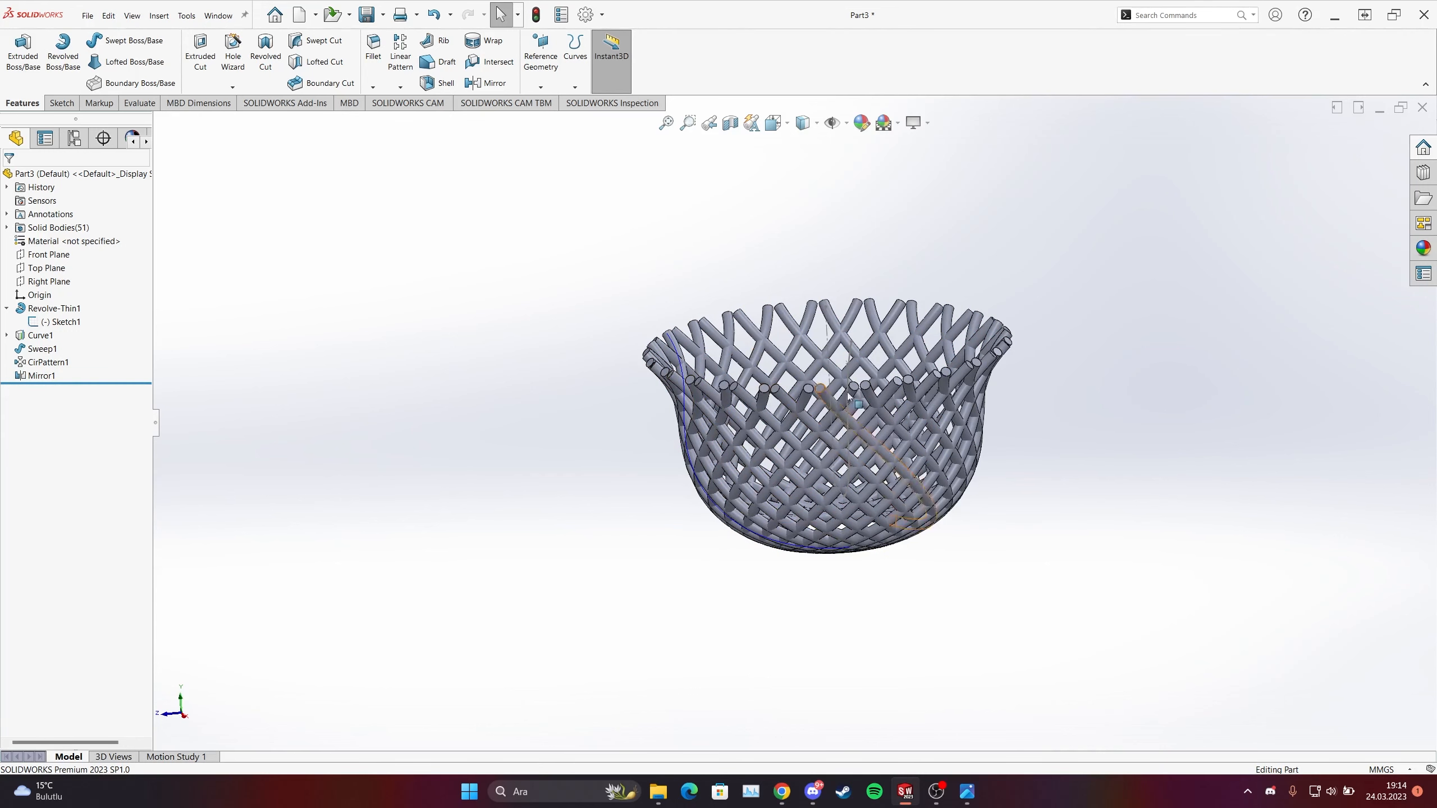
right_click(35, 376)
left_click(45, 363)
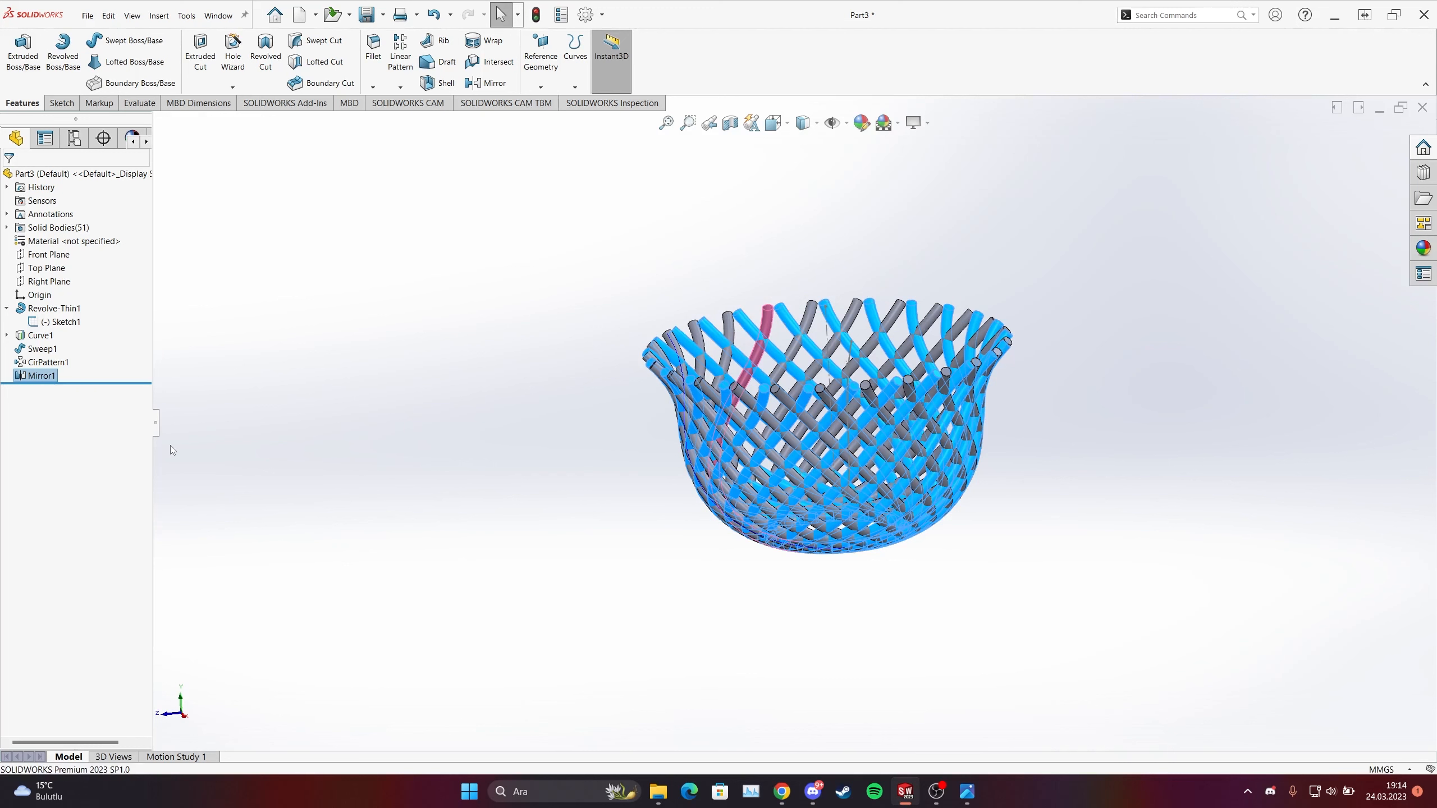
right_click(29, 376)
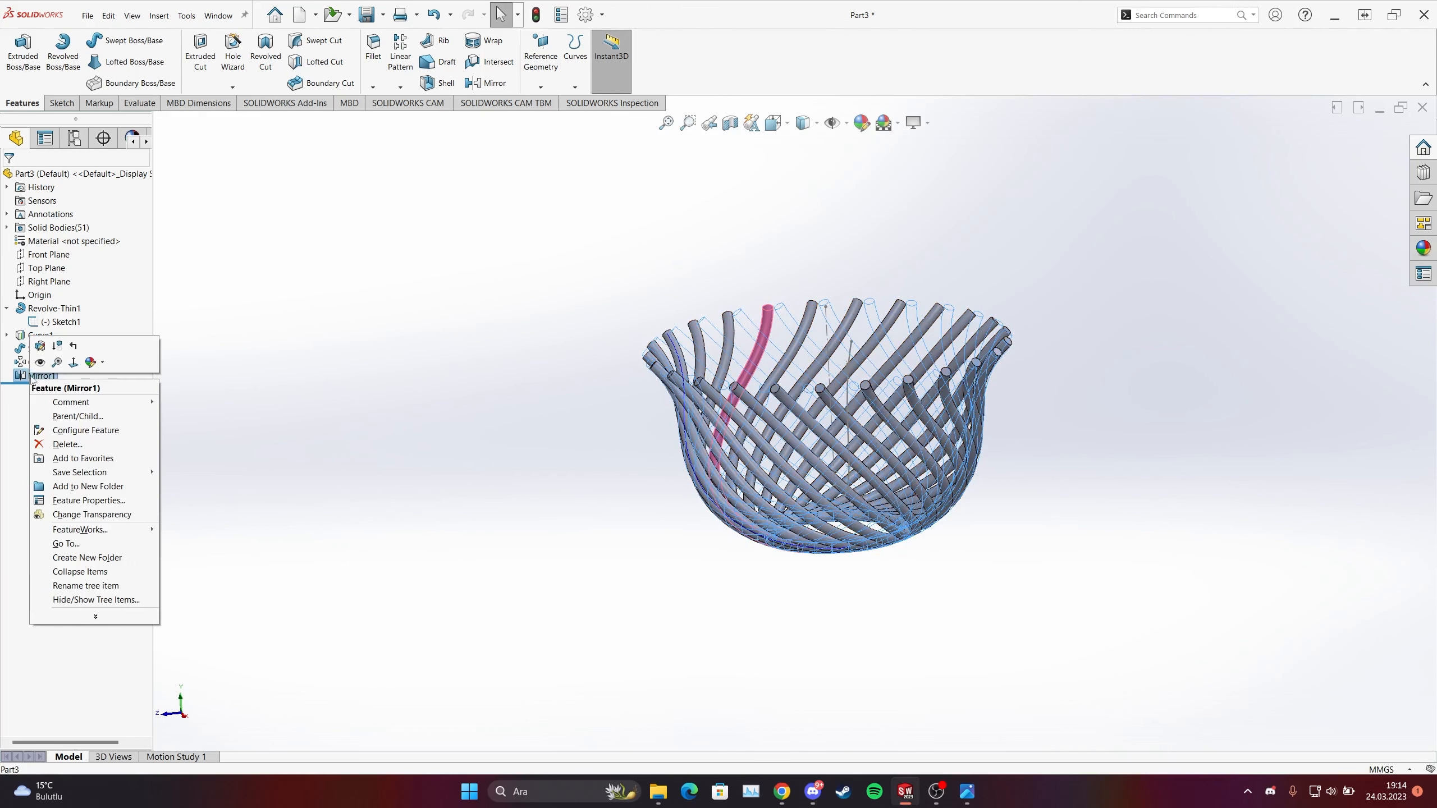
left_click(40, 362)
Step: Hide the circular-pattern rib bodies and the mirrored rib bodies, keeping the original swept rib shown
right_click(35, 362)
left_click(45, 349)
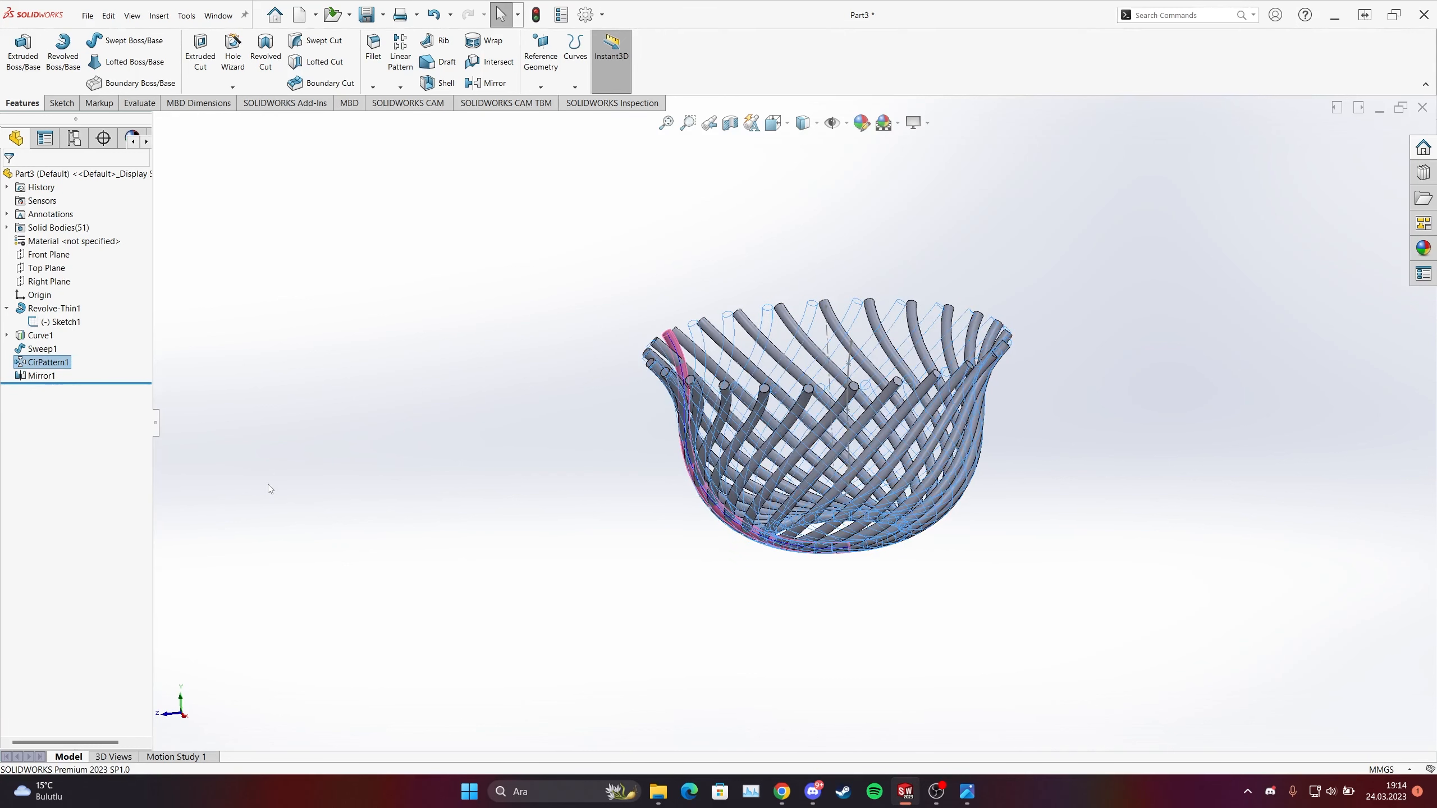
right_click(34, 376)
left_click(45, 363)
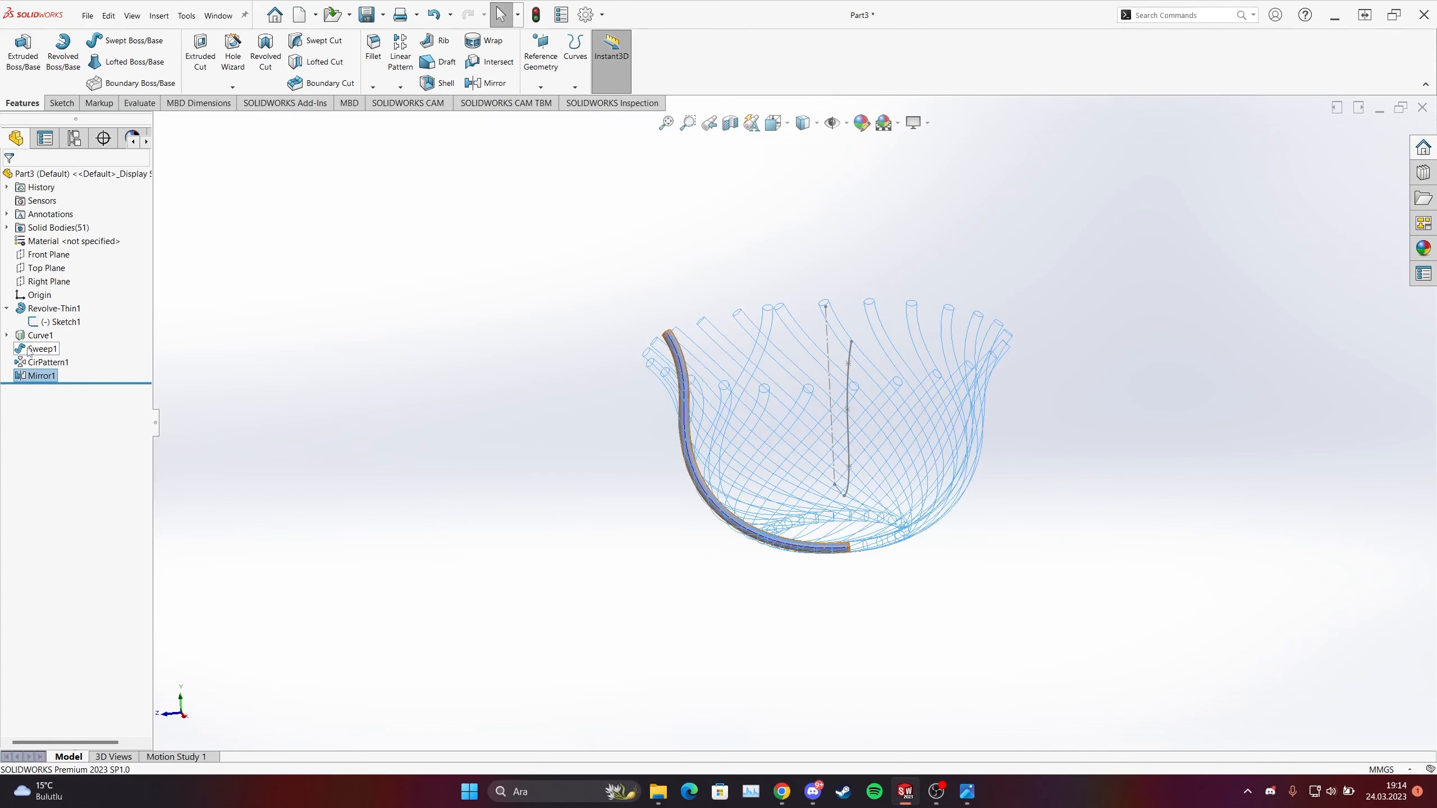
Step: Show the hidden revolved thin bowl body
right_click(48, 308)
left_click(52, 300)
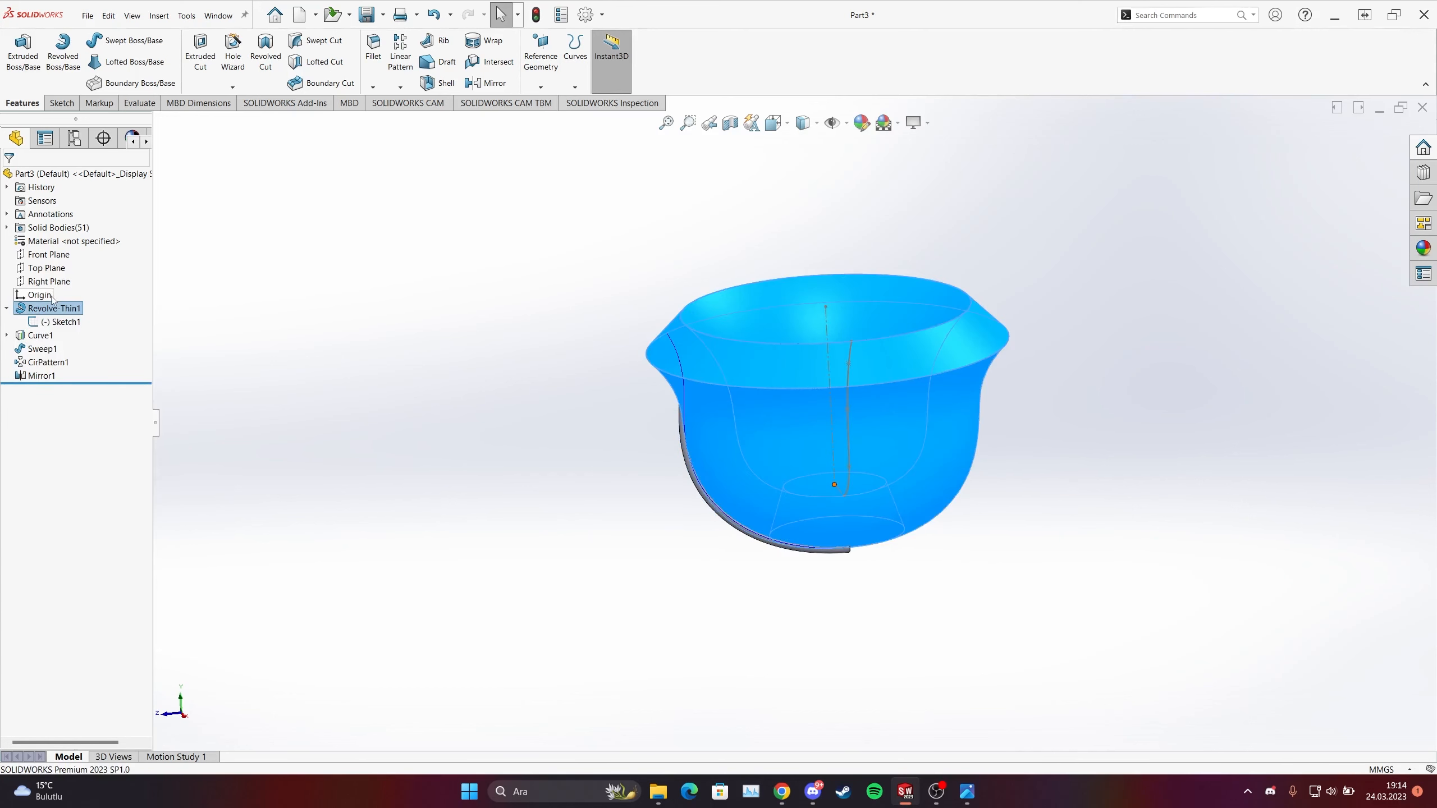
left_click(405, 333)
middle_click_drag(464, 386, 660, 362)
scroll(661, 366, "down", 5)
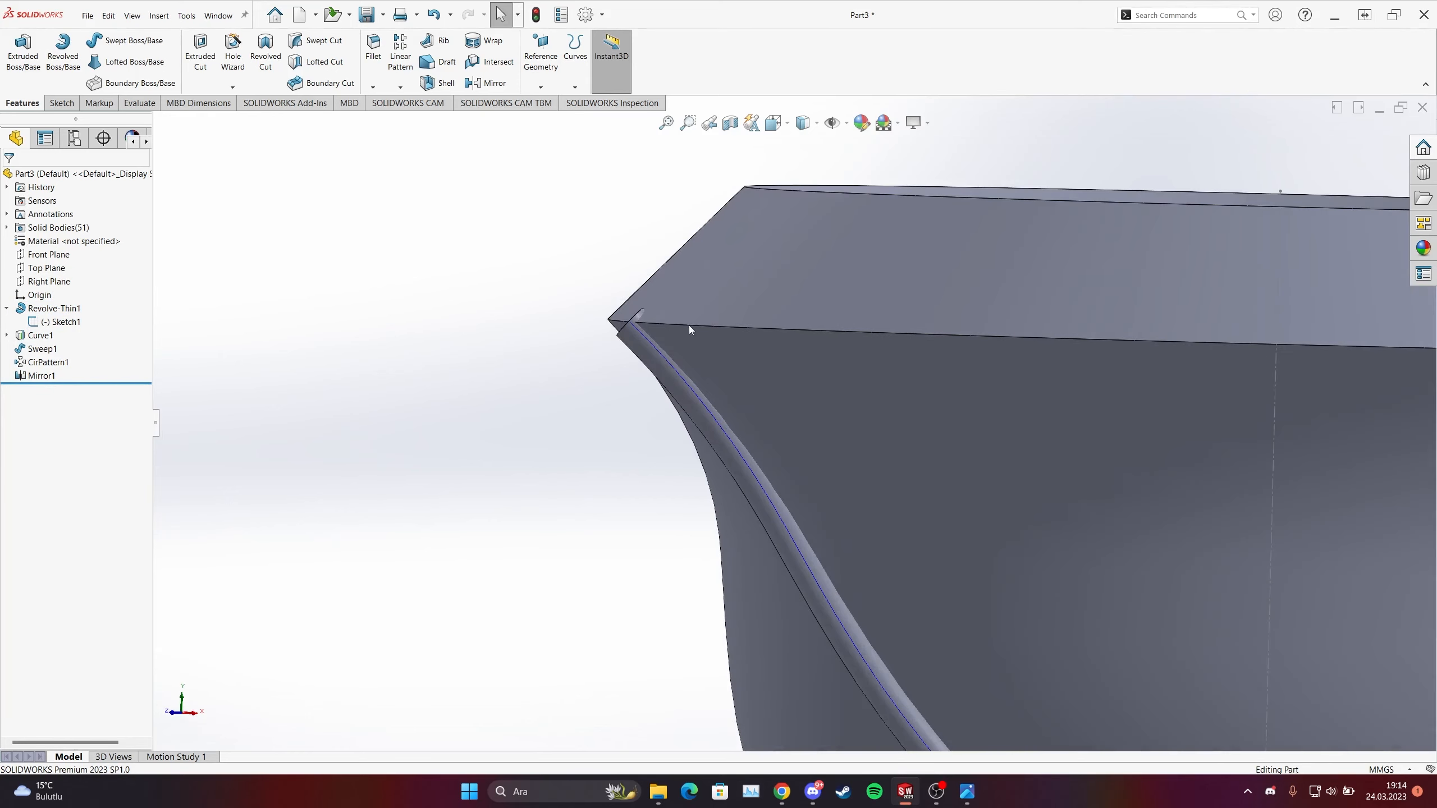
scroll(507, 319, "up", 2)
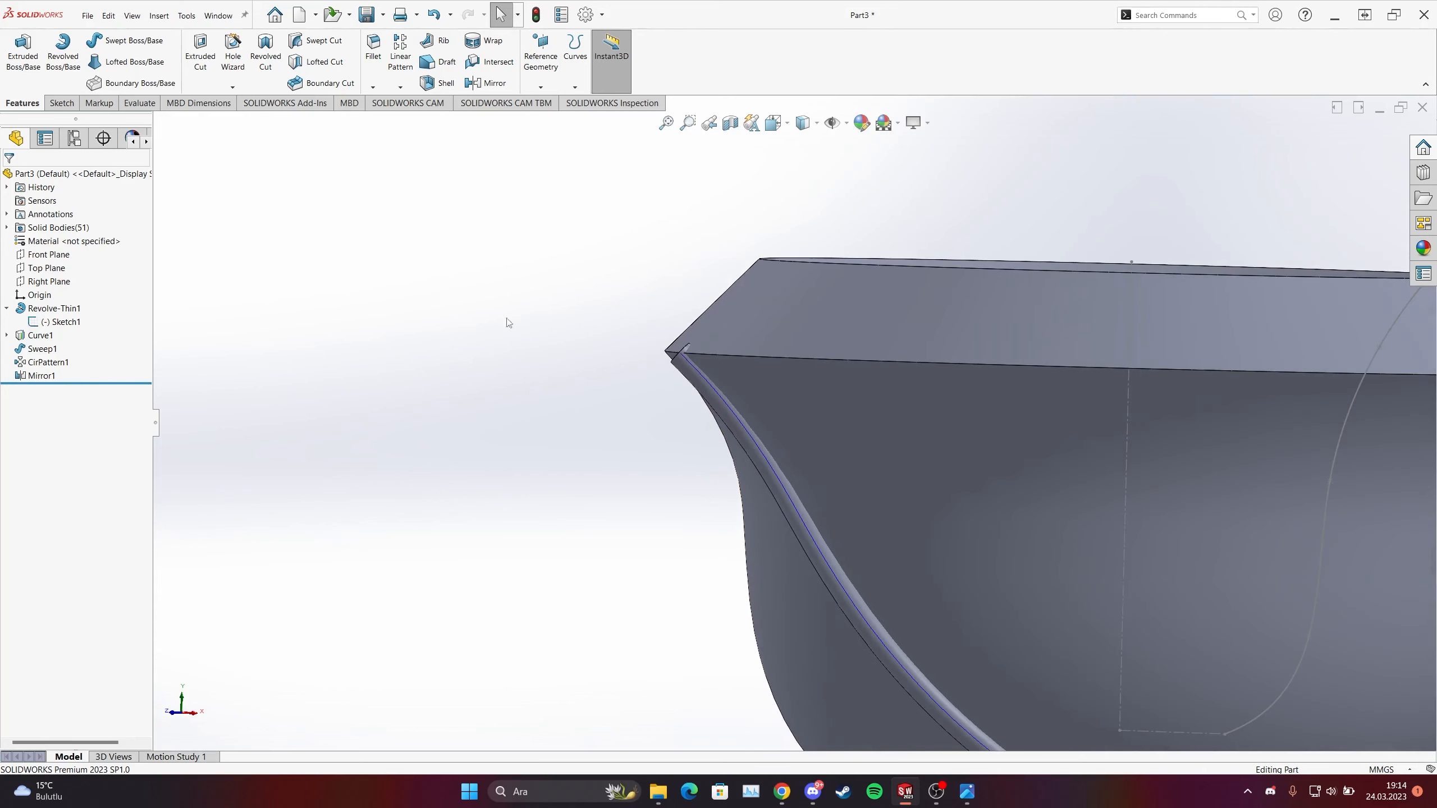
Step: Create a swept boss with a 3 mm circular profile along the revolved bowl's outer rim edge
left_click(124, 40)
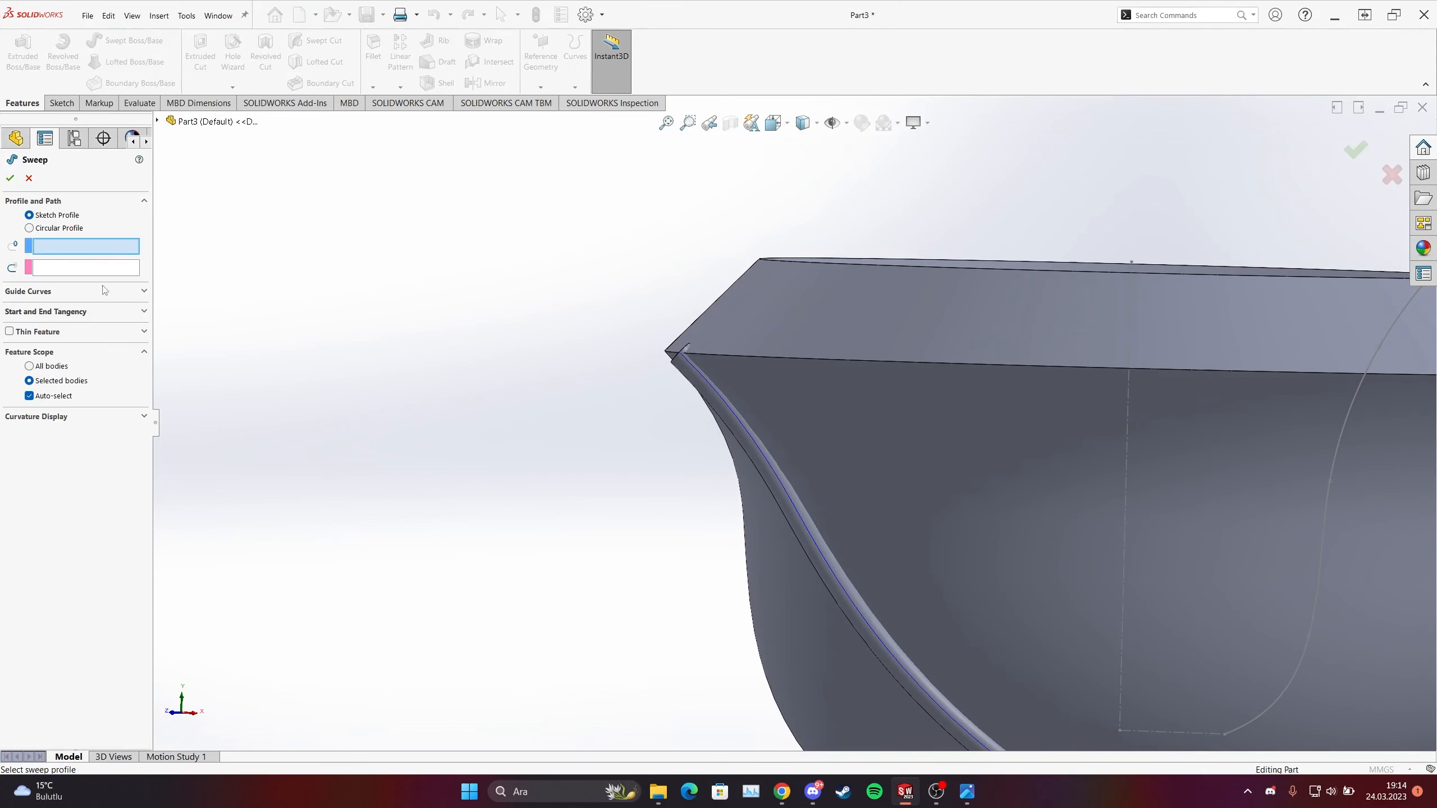
scroll(458, 313, "up", 4)
left_click(72, 229)
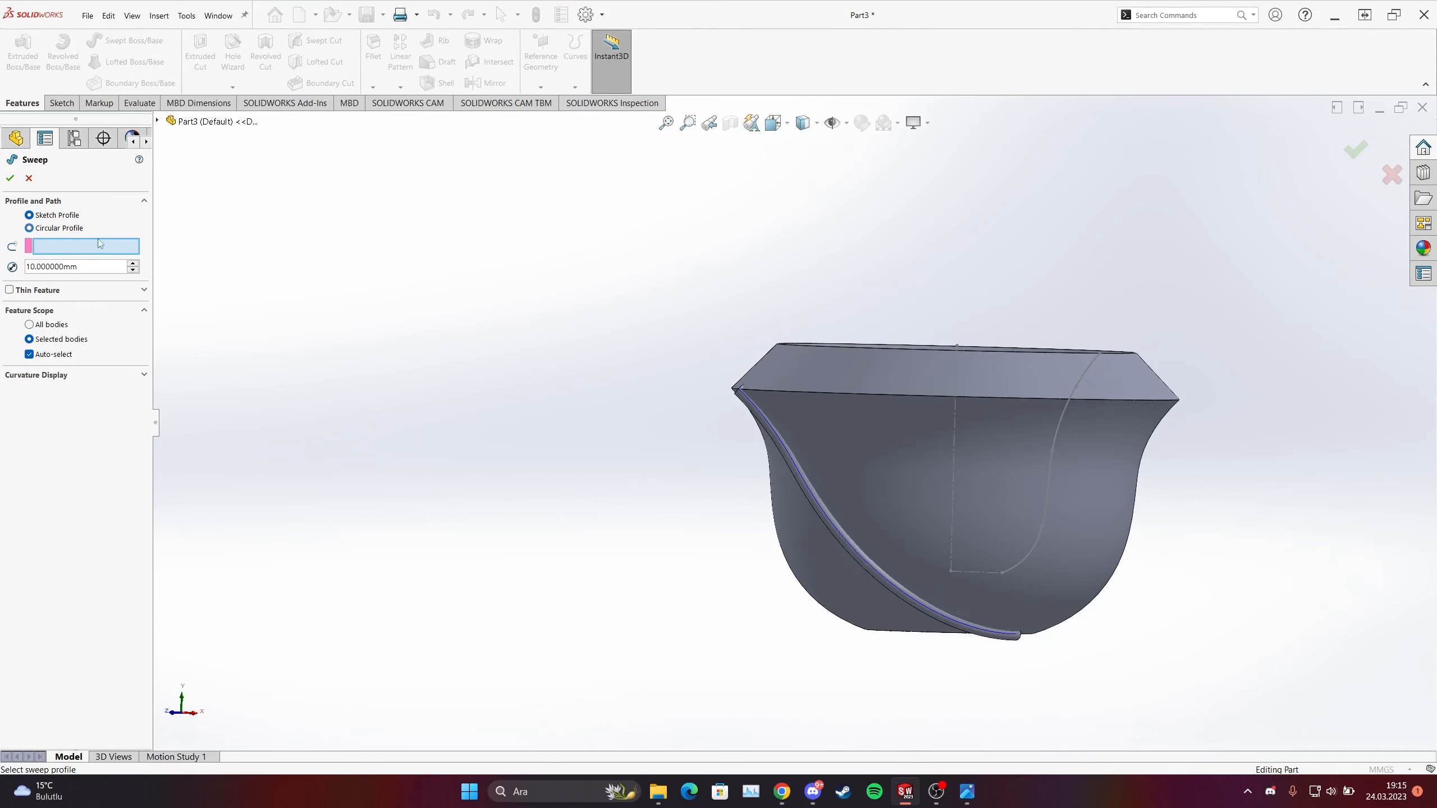
scroll(694, 387, "down", 3)
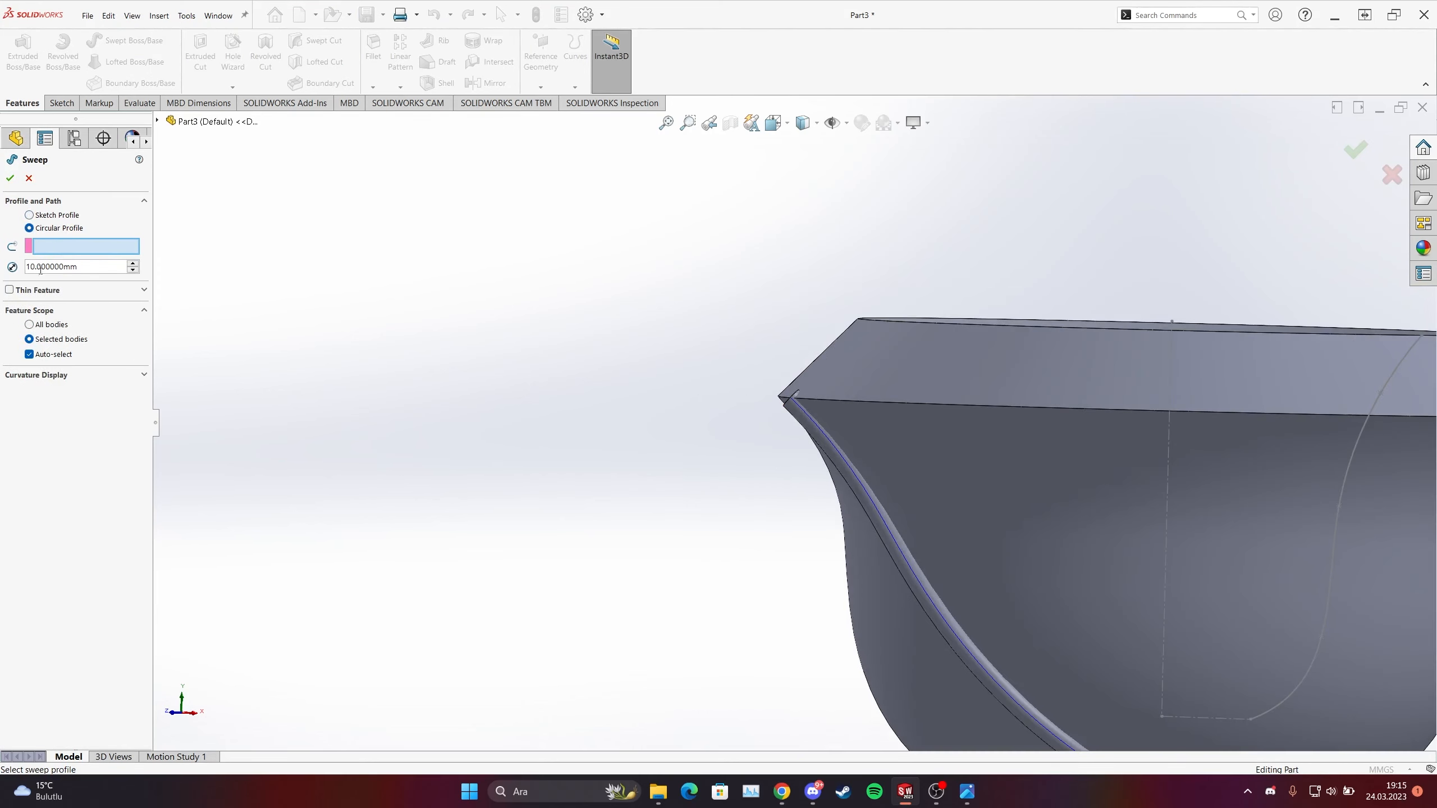
left_click_drag(80, 263, 3, 269)
type("3")
key("Return")
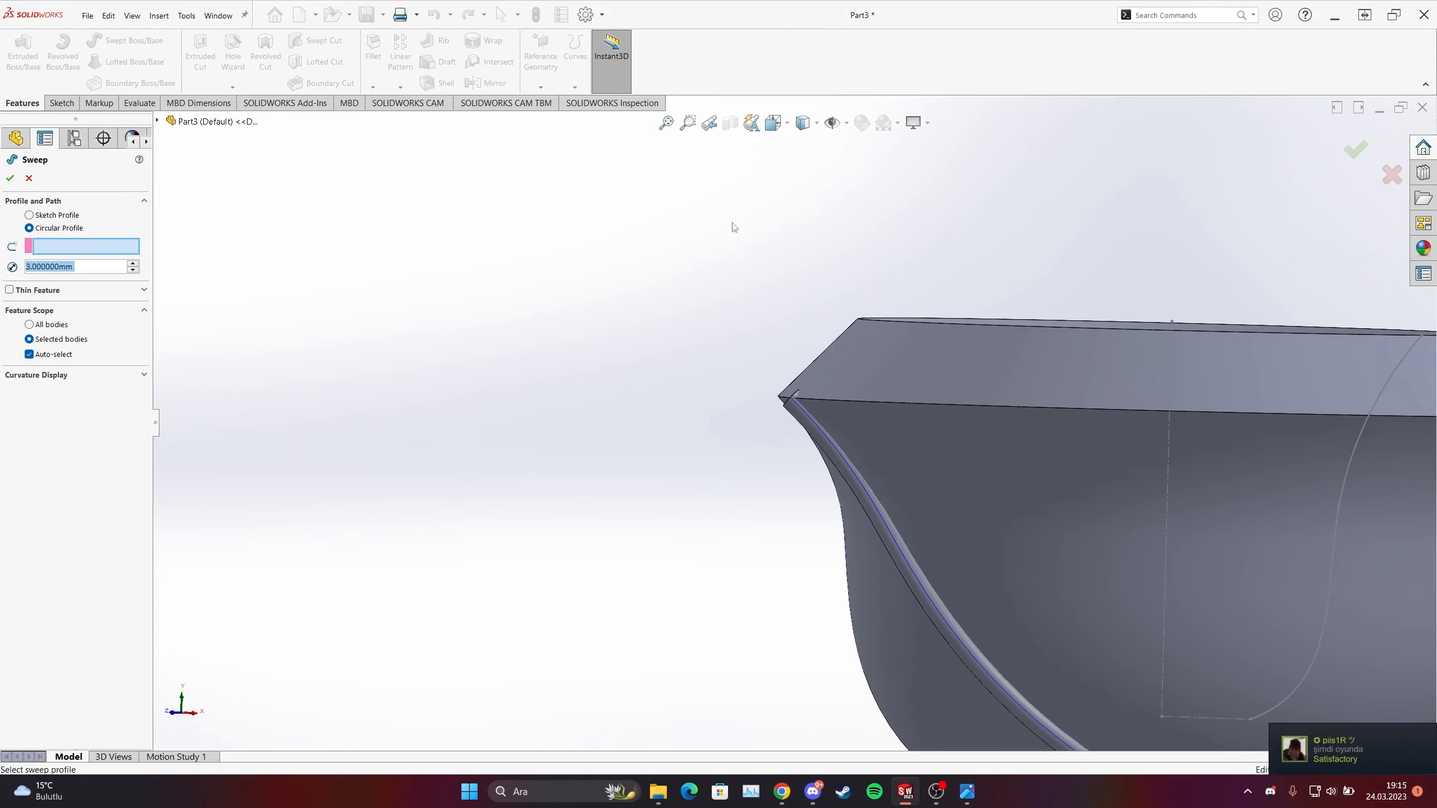
left_click(887, 402)
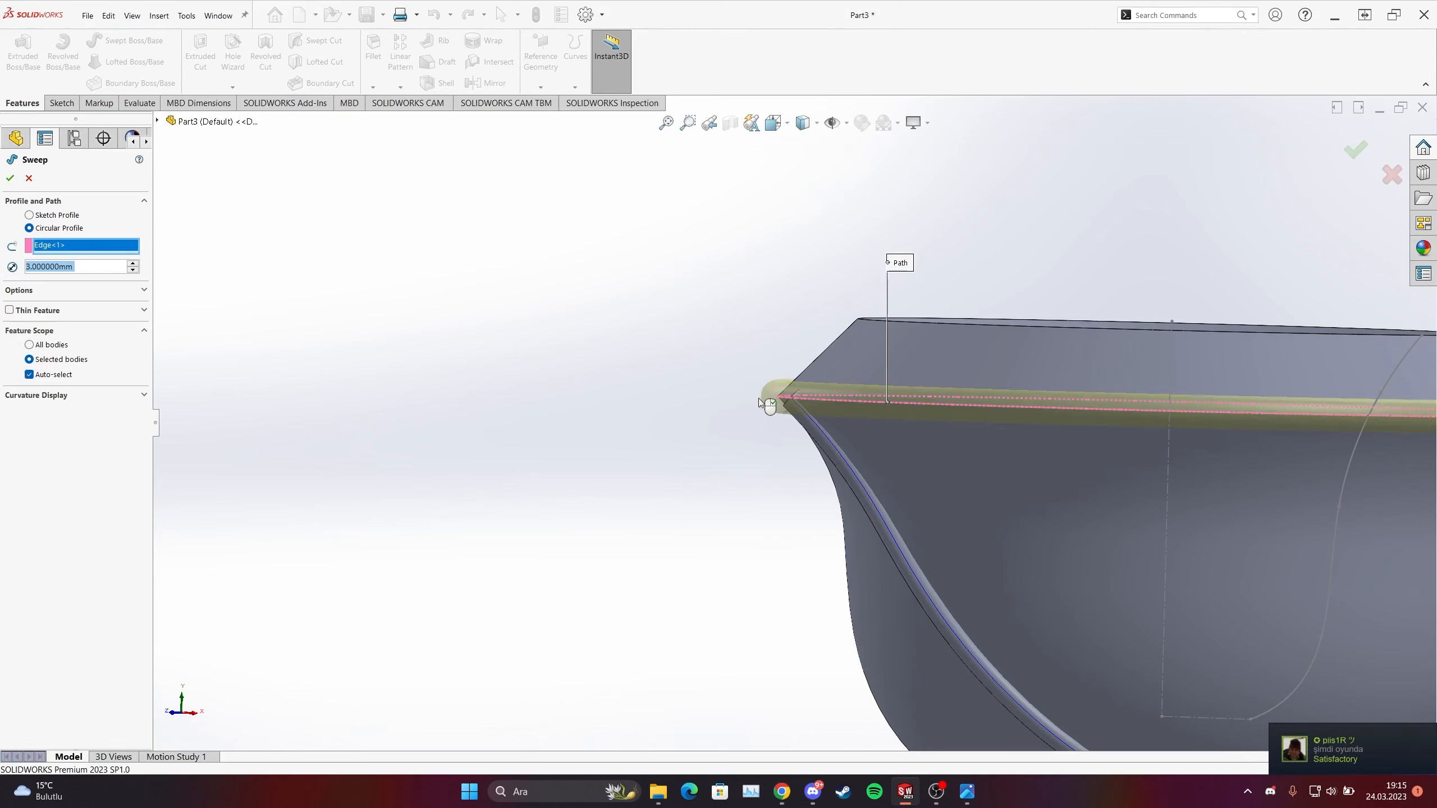
scroll(761, 397, "up", 5)
middle_click_drag(948, 496, 934, 536)
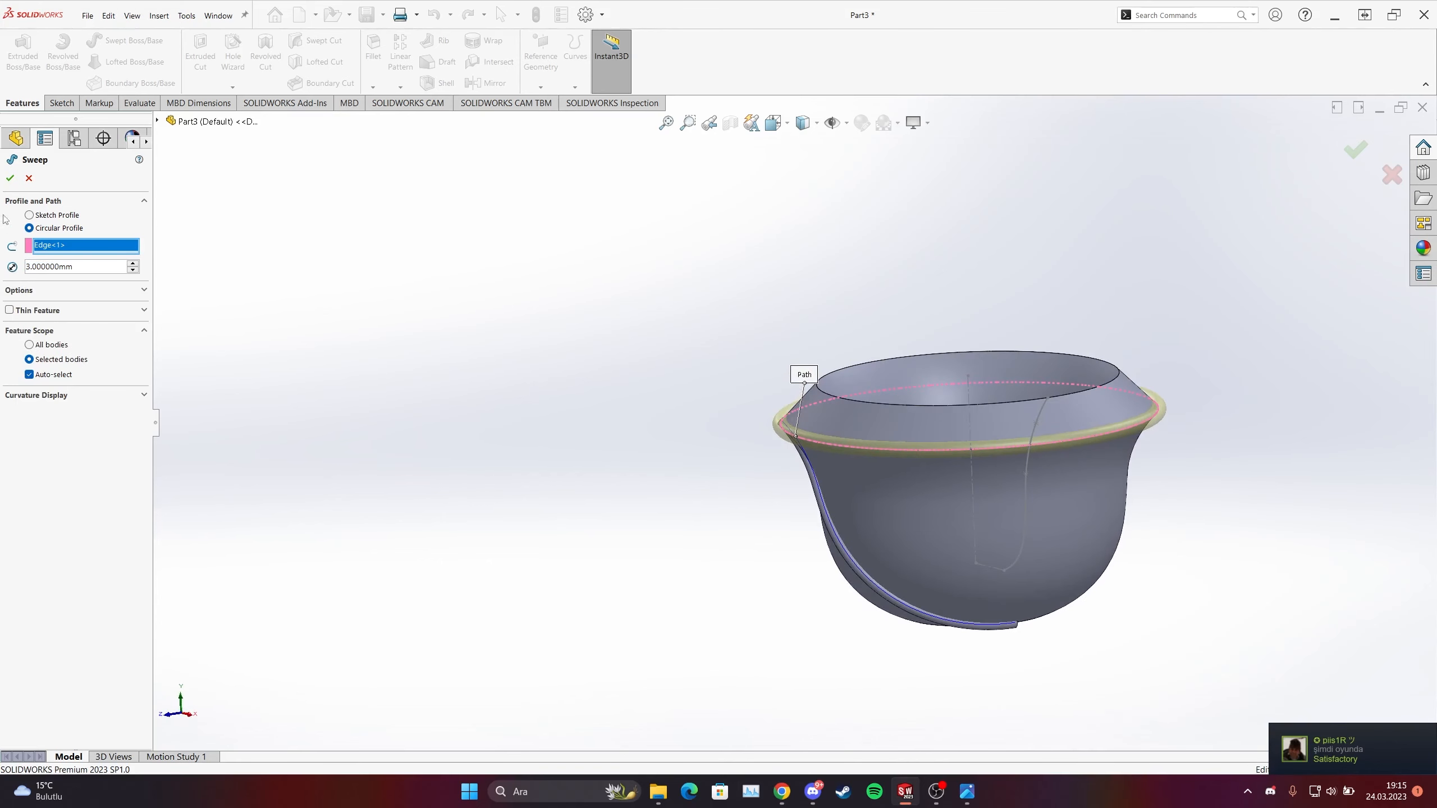
left_click(9, 178)
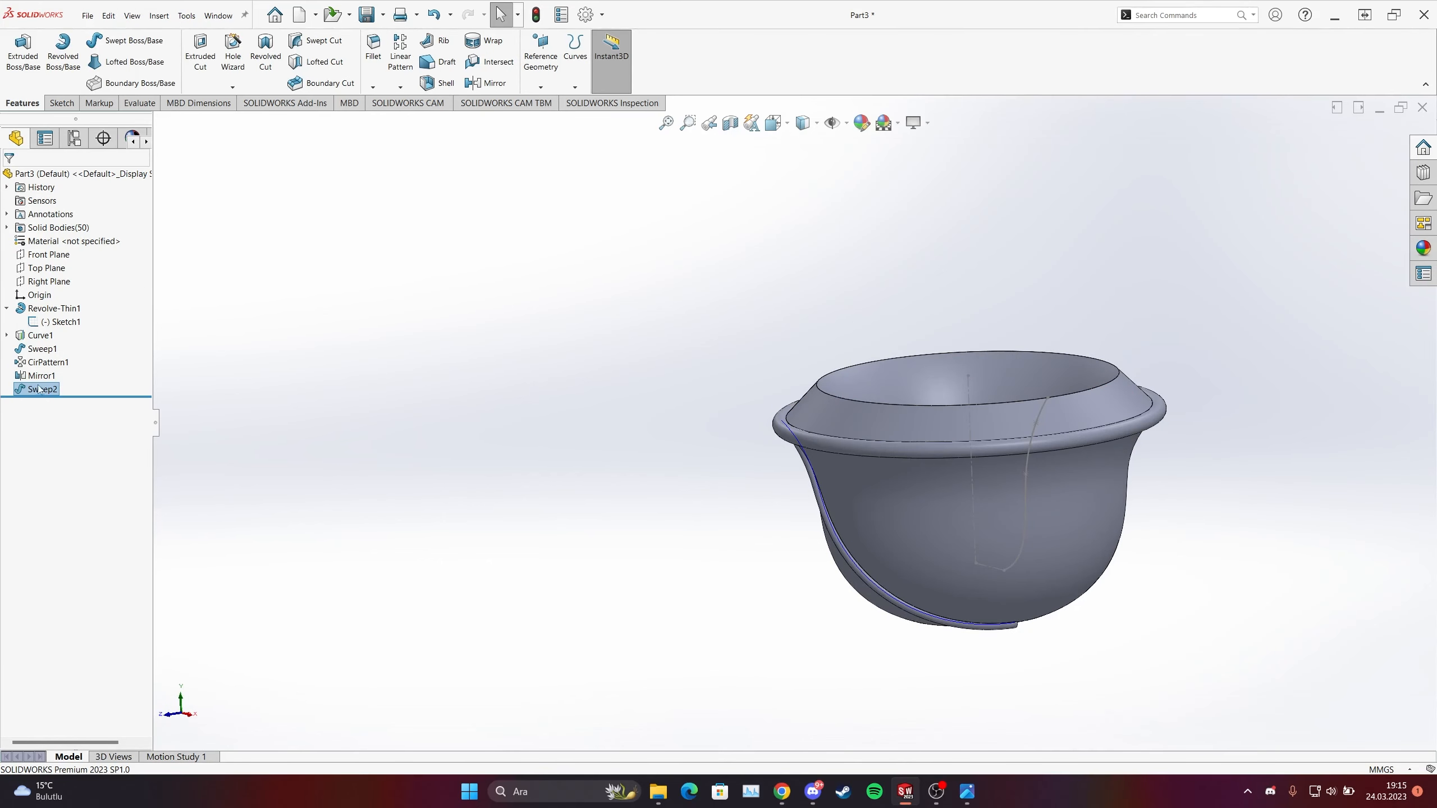
right_click(28, 349)
left_click(684, 387)
right_click(54, 308)
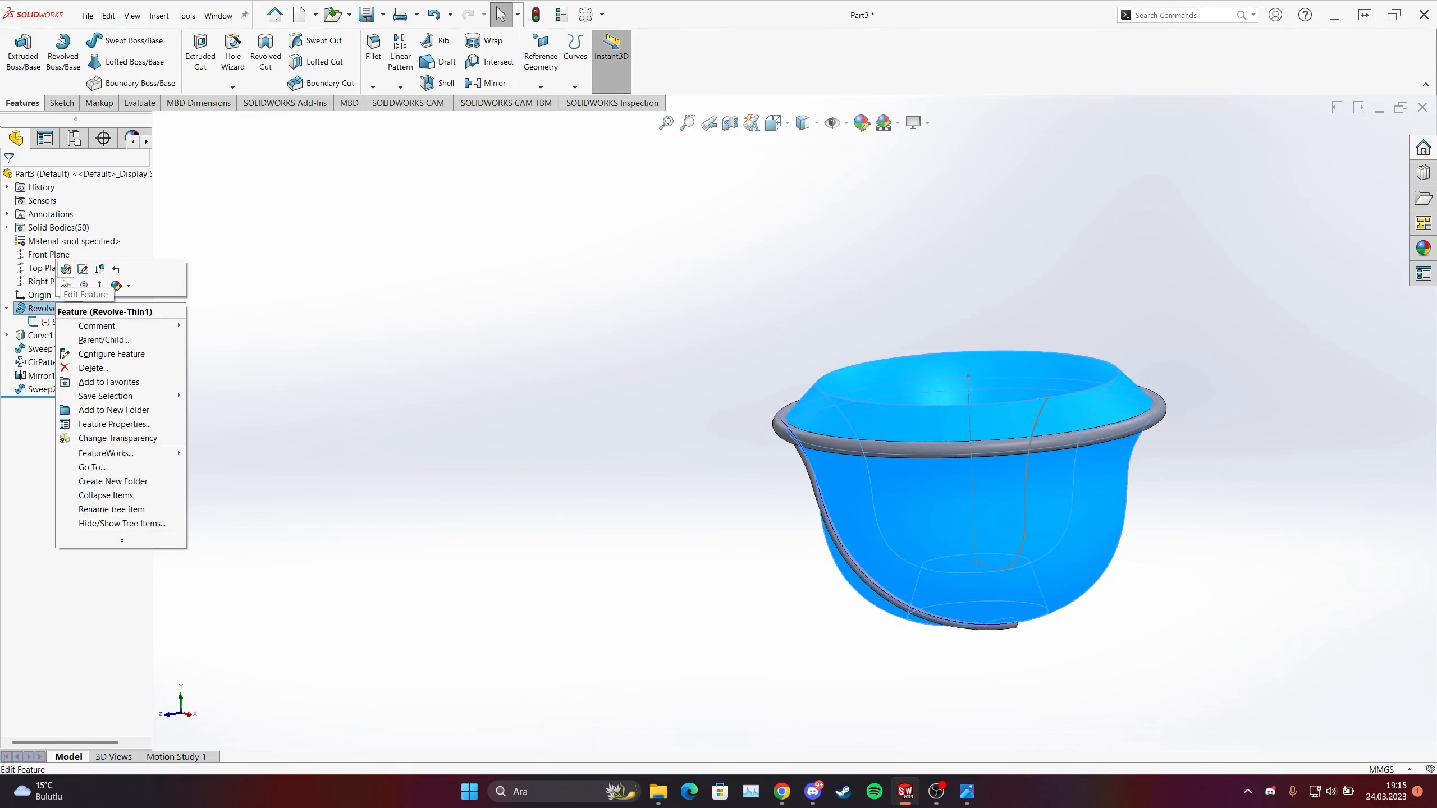
left_click(65, 272)
left_click(342, 384)
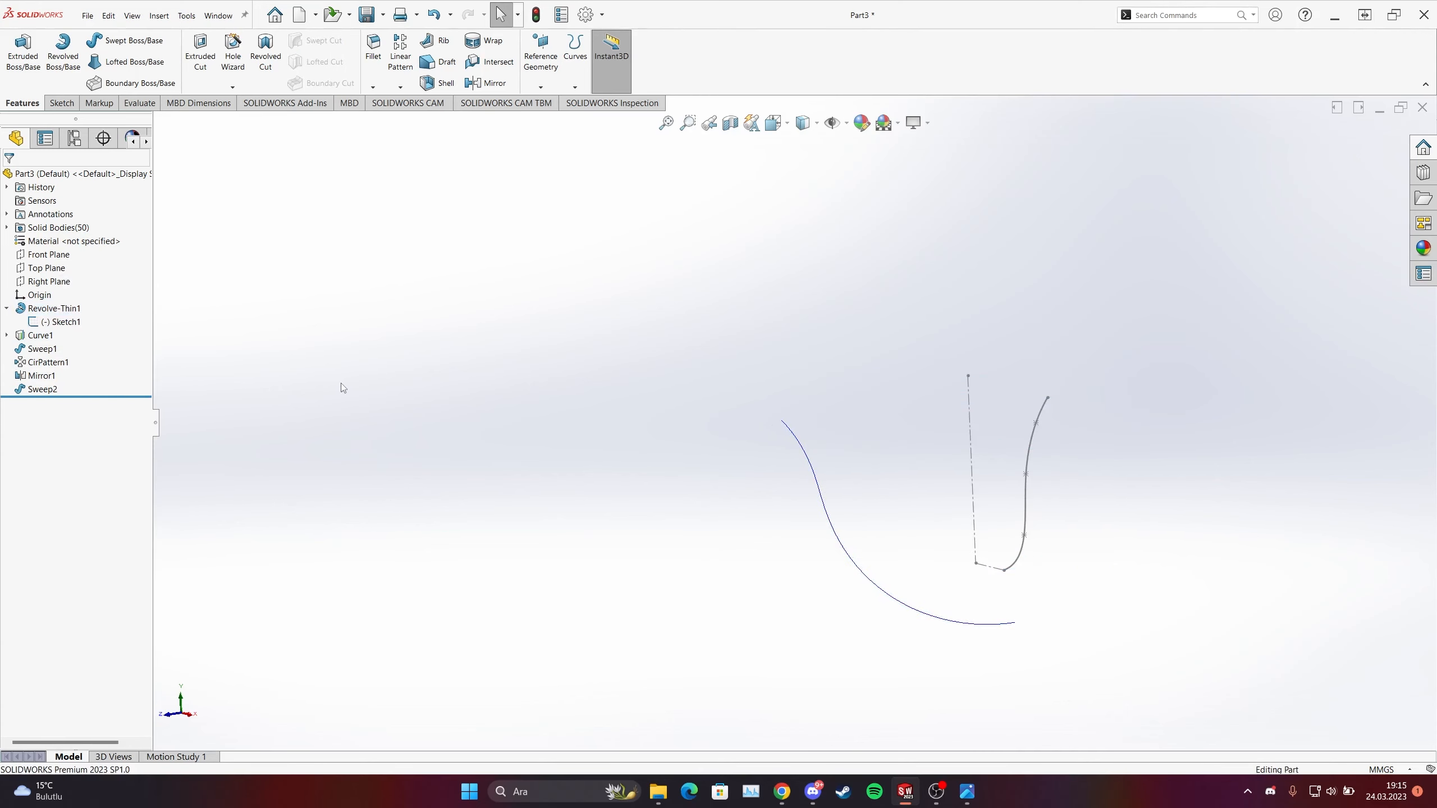
Step: Show the hidden circular-pattern rib bodies together with the original swept rib
right_click(32, 350)
left_click(40, 337)
right_click(33, 362)
left_click(38, 346)
left_click(463, 416)
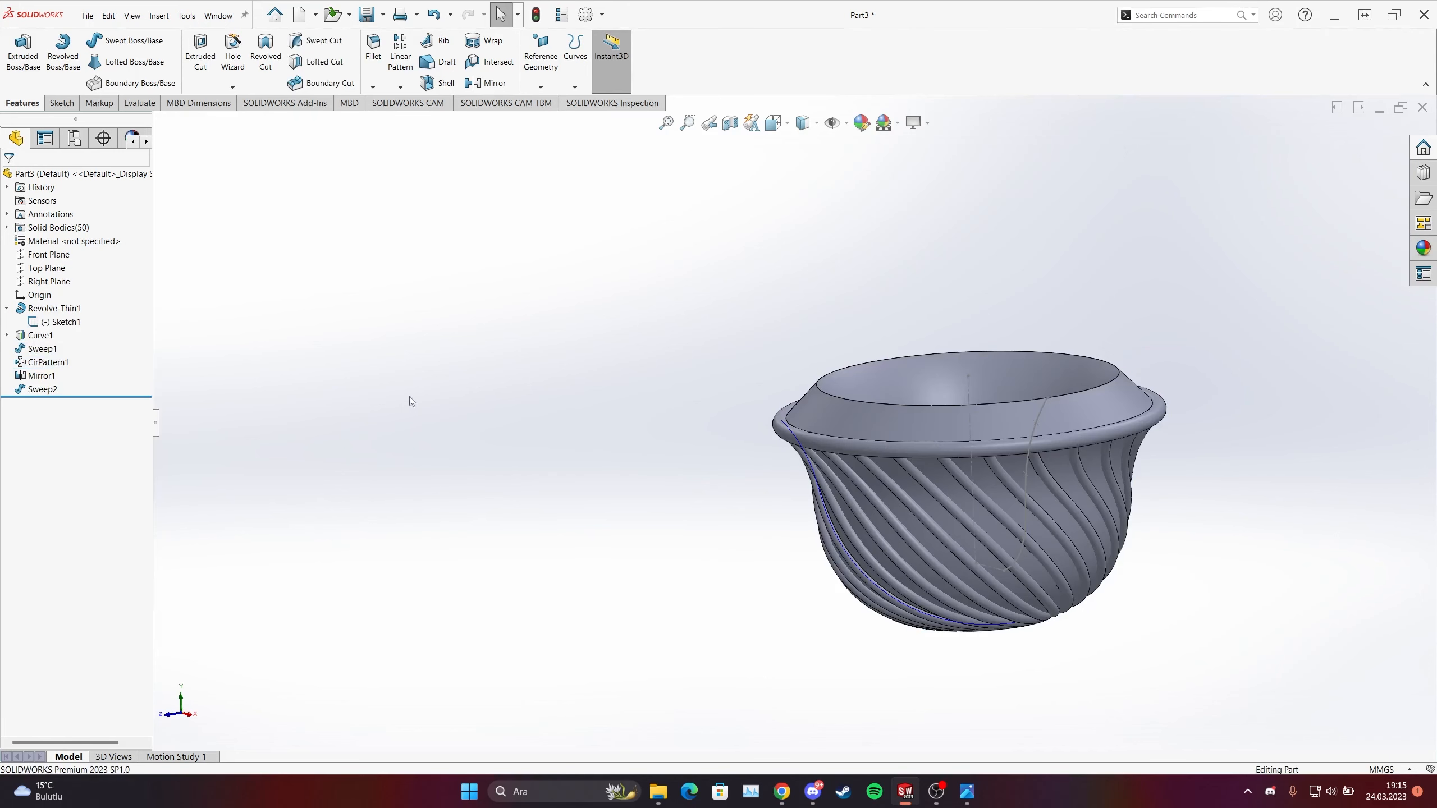
Step: Hide the revolved thin bowl body and show it again from the rim sweep feature
right_click(20, 308)
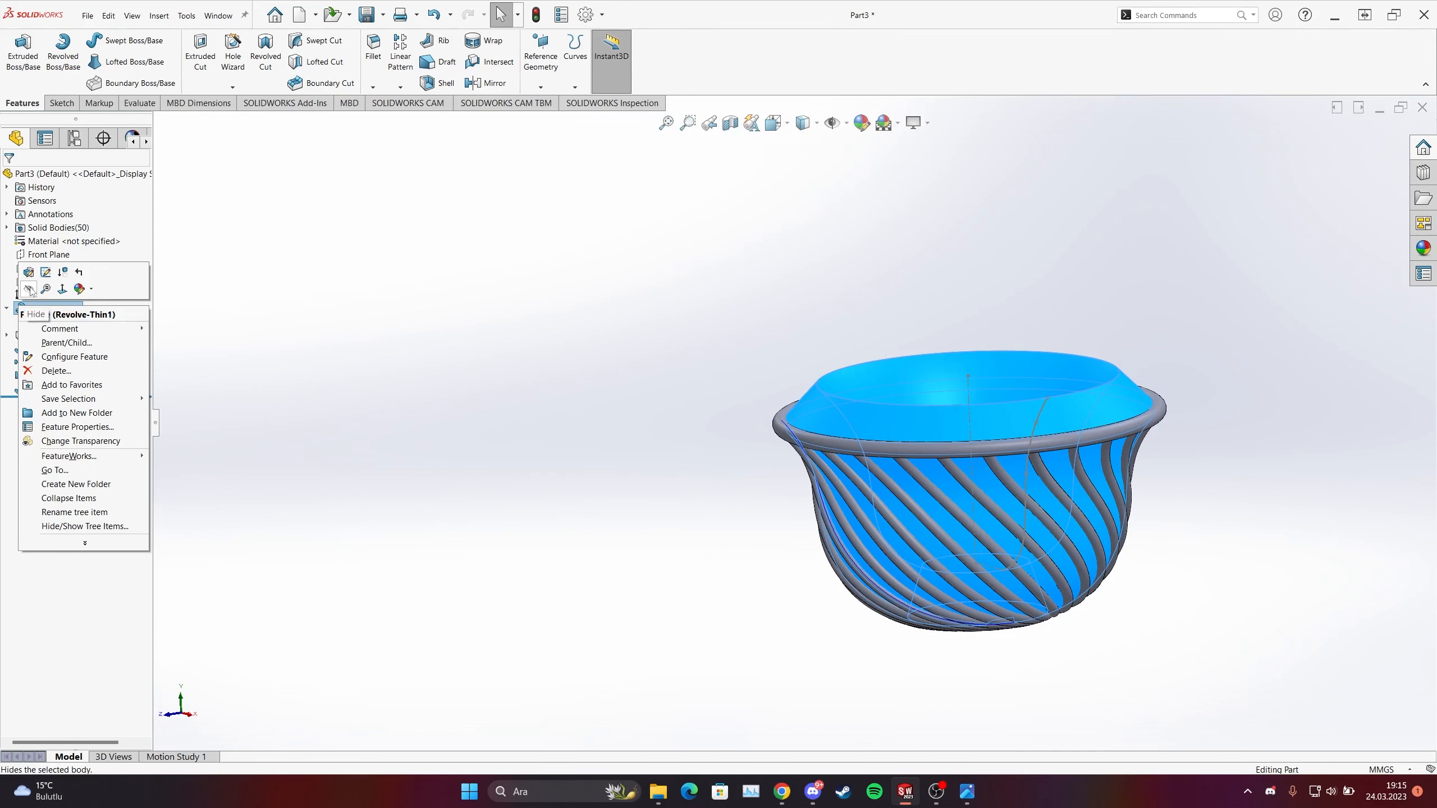
left_click(28, 288)
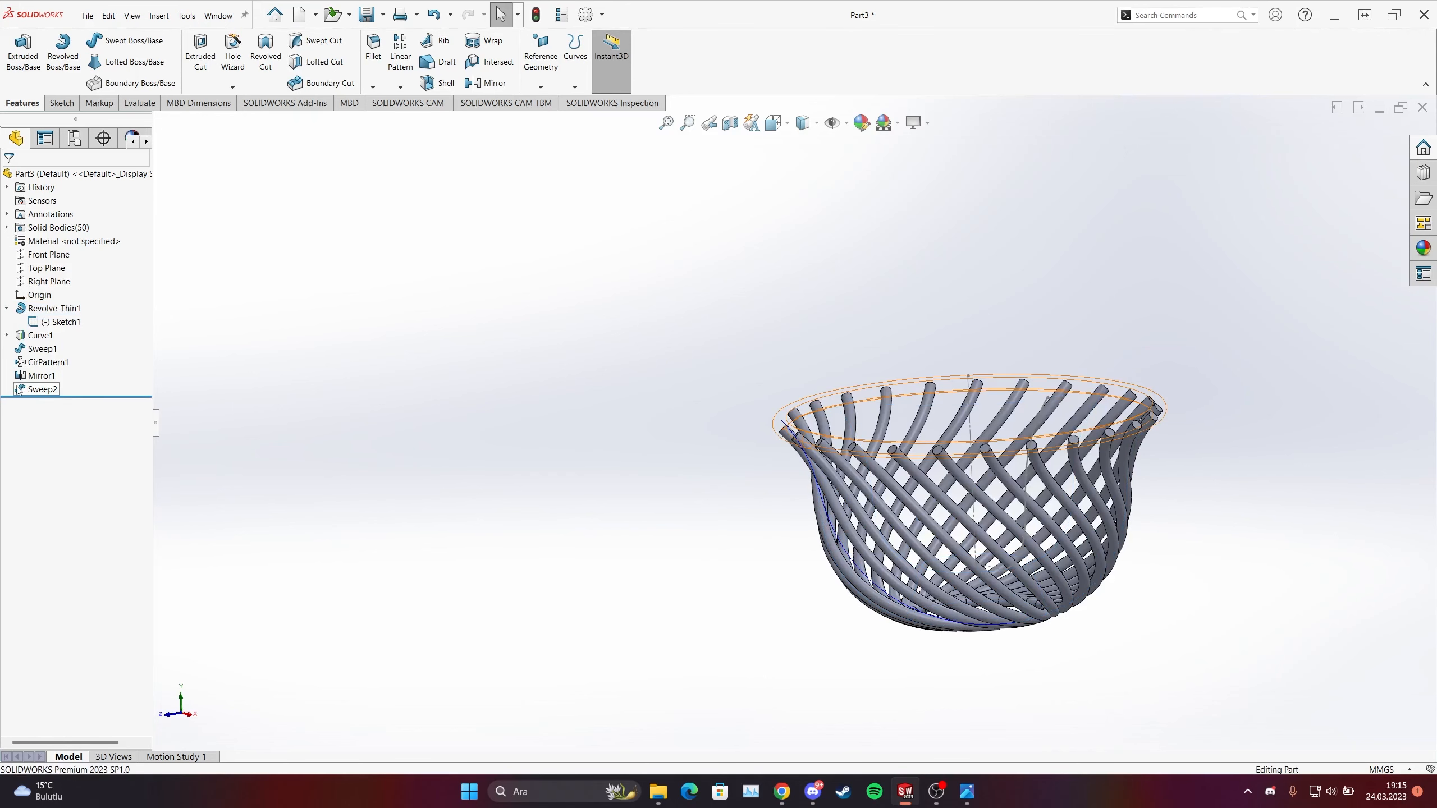
left_click(33, 390)
right_click(33, 390)
left_click(31, 376)
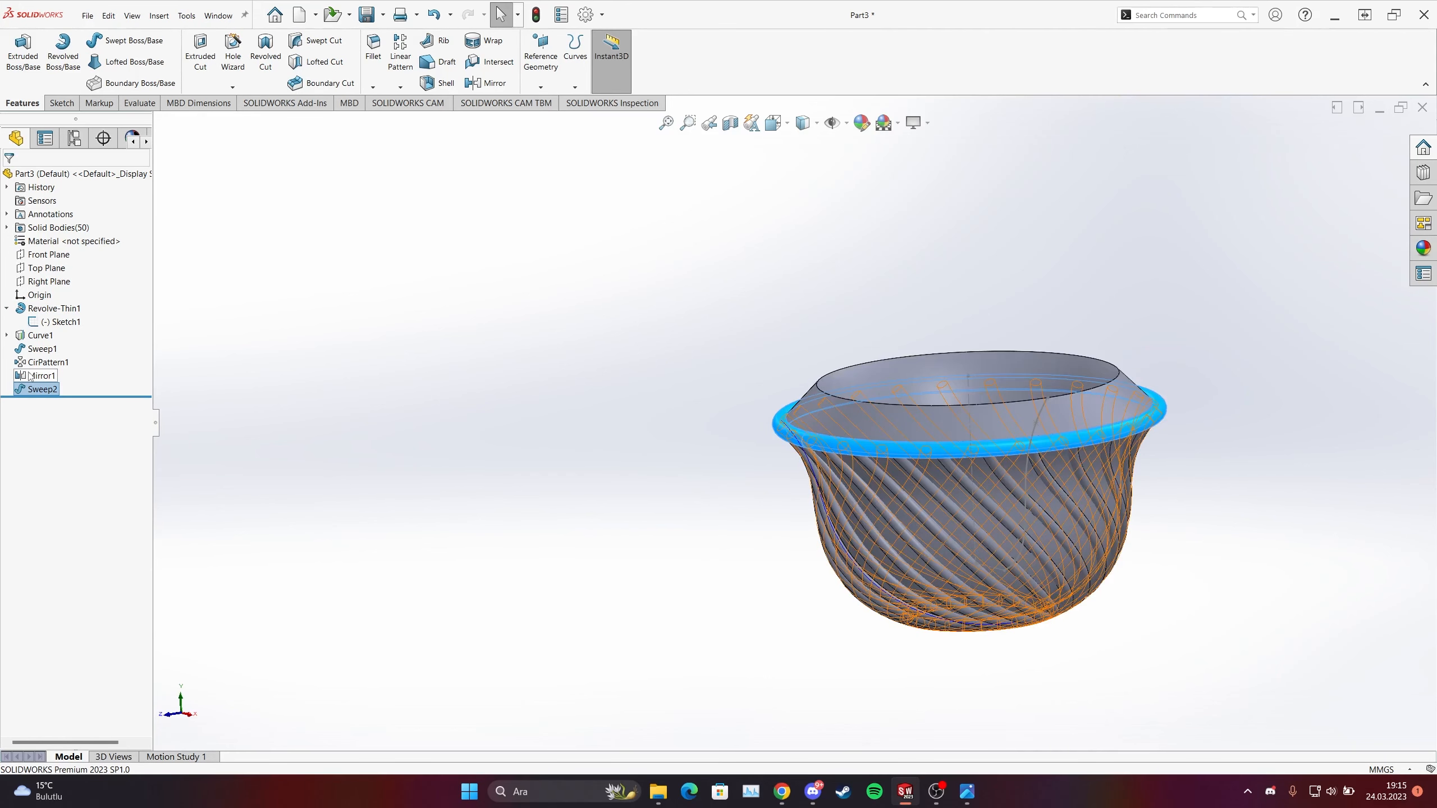
left_click(253, 351)
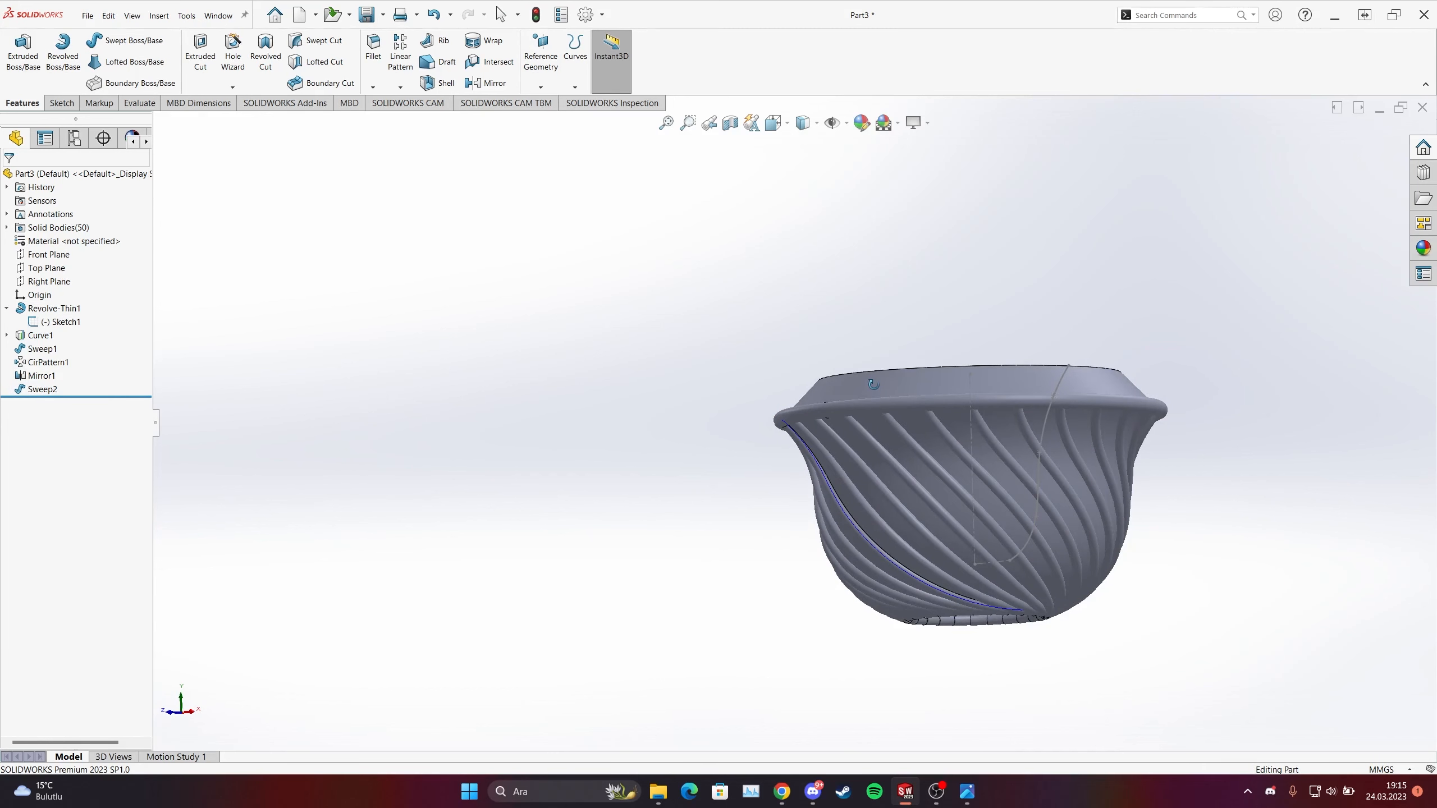
right_click(40, 390)
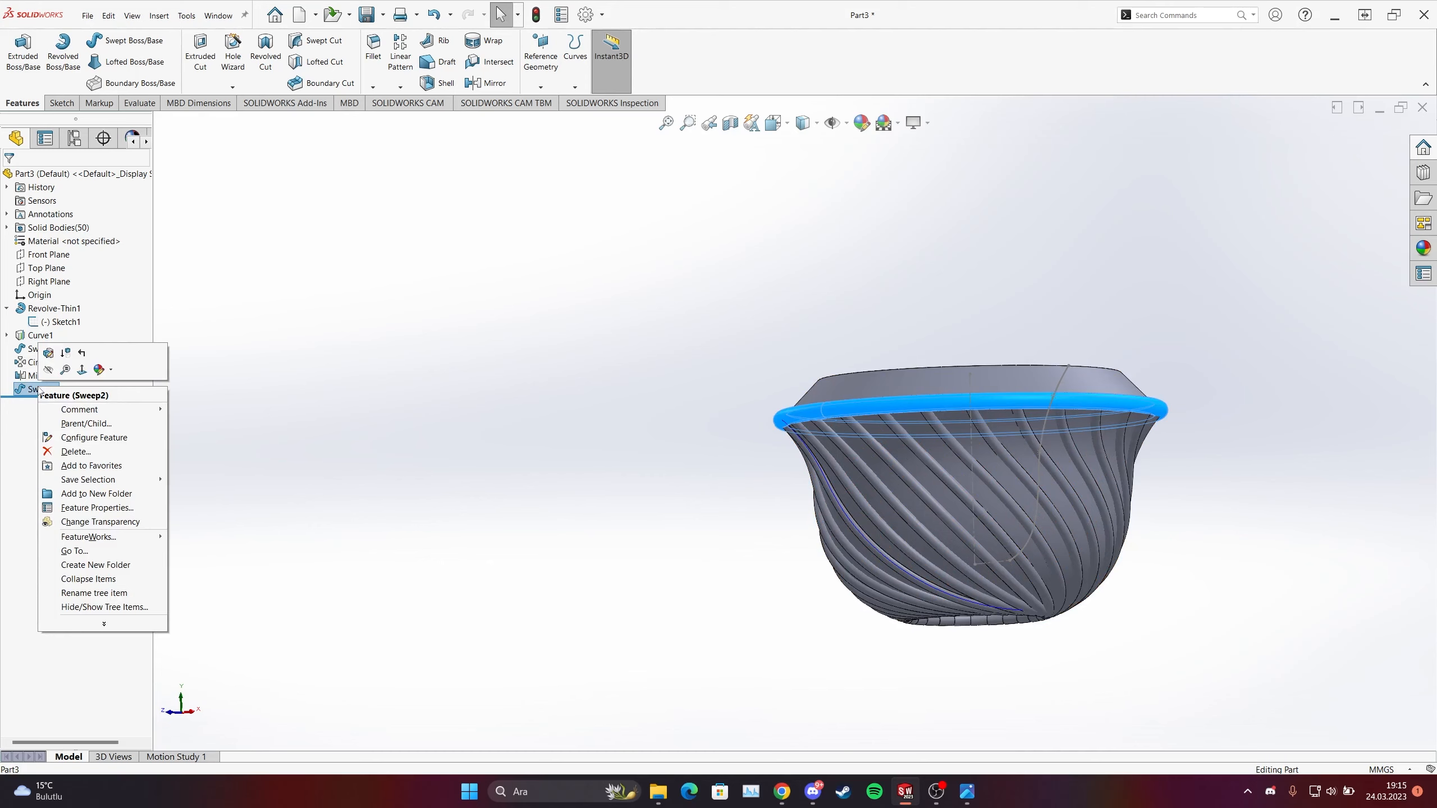
left_click(514, 422)
middle_click_drag(514, 422, 782, 456)
scroll(808, 414, "up", 3)
scroll(838, 408, "down", 5)
scroll(782, 478, "down", 5)
scroll(781, 478, "up", 5)
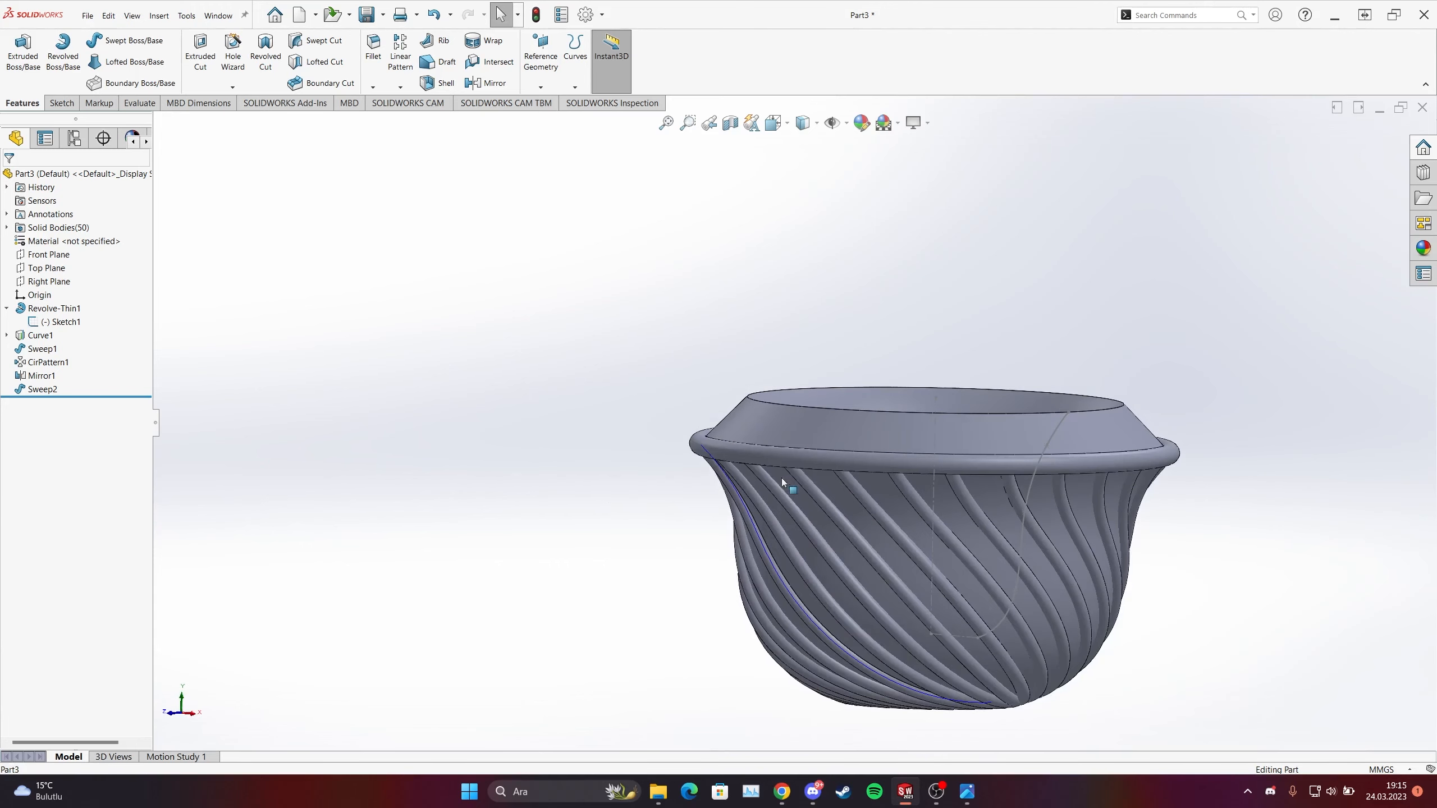
right_click(55, 308)
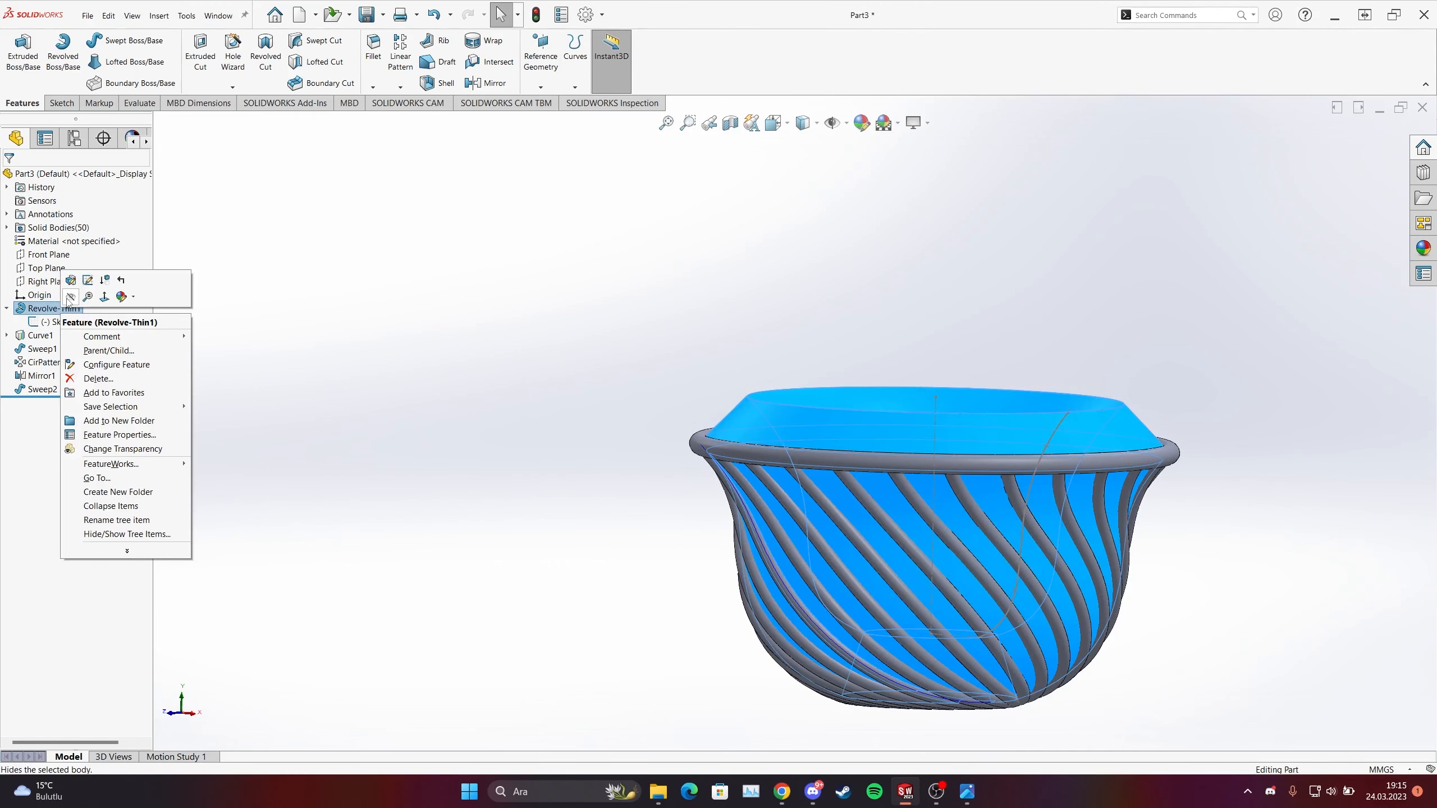
left_click(469, 358)
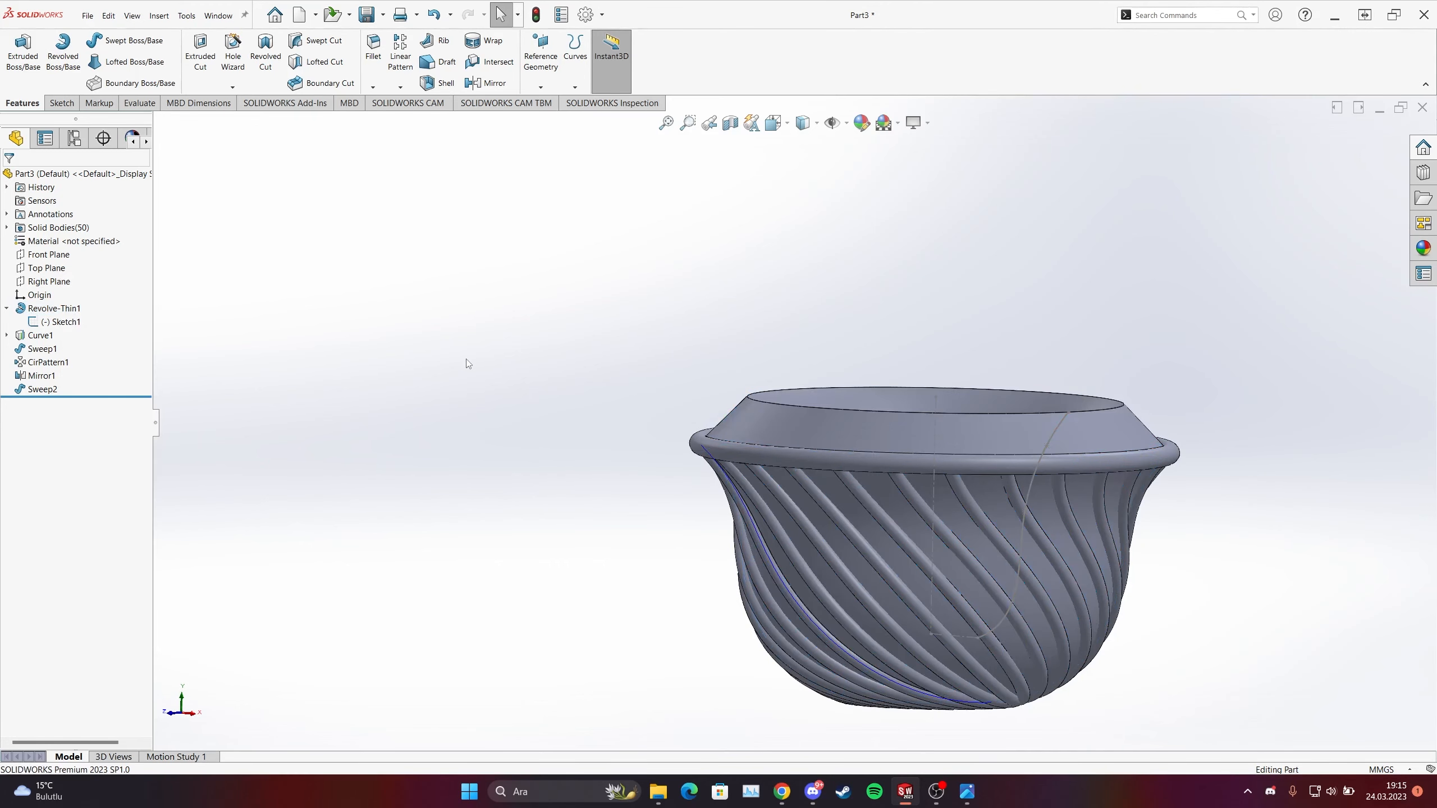
Step: Hide the revolved bowl body to expose the rib ends, and restore its visibility
right_click(52, 321)
left_click(56, 306)
right_click(54, 308)
left_click(57, 292)
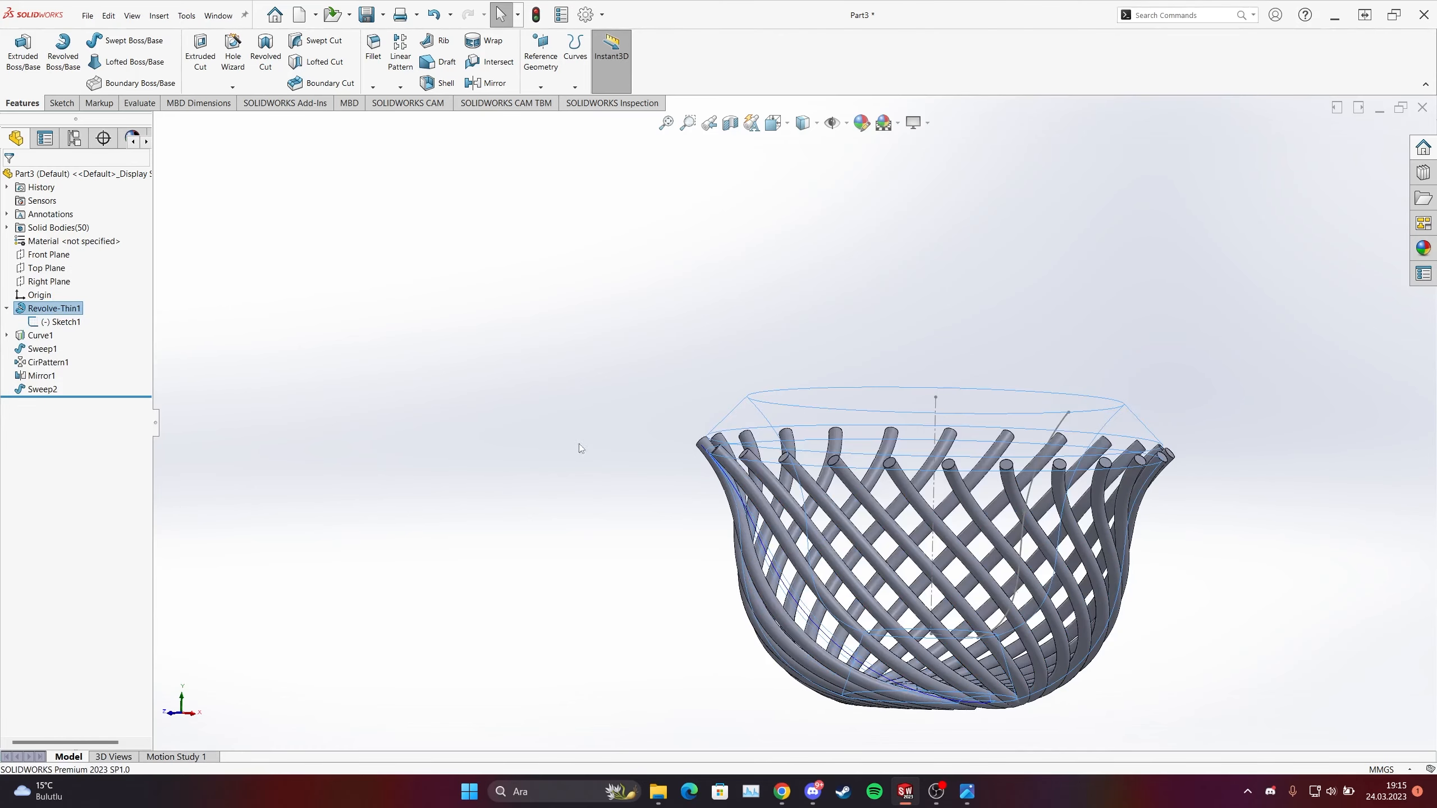
mouse_move(776, 611)
middle_mouse_down()
mouse_move(778, 575)
mouse_move(778, 636)
middle_mouse_up()
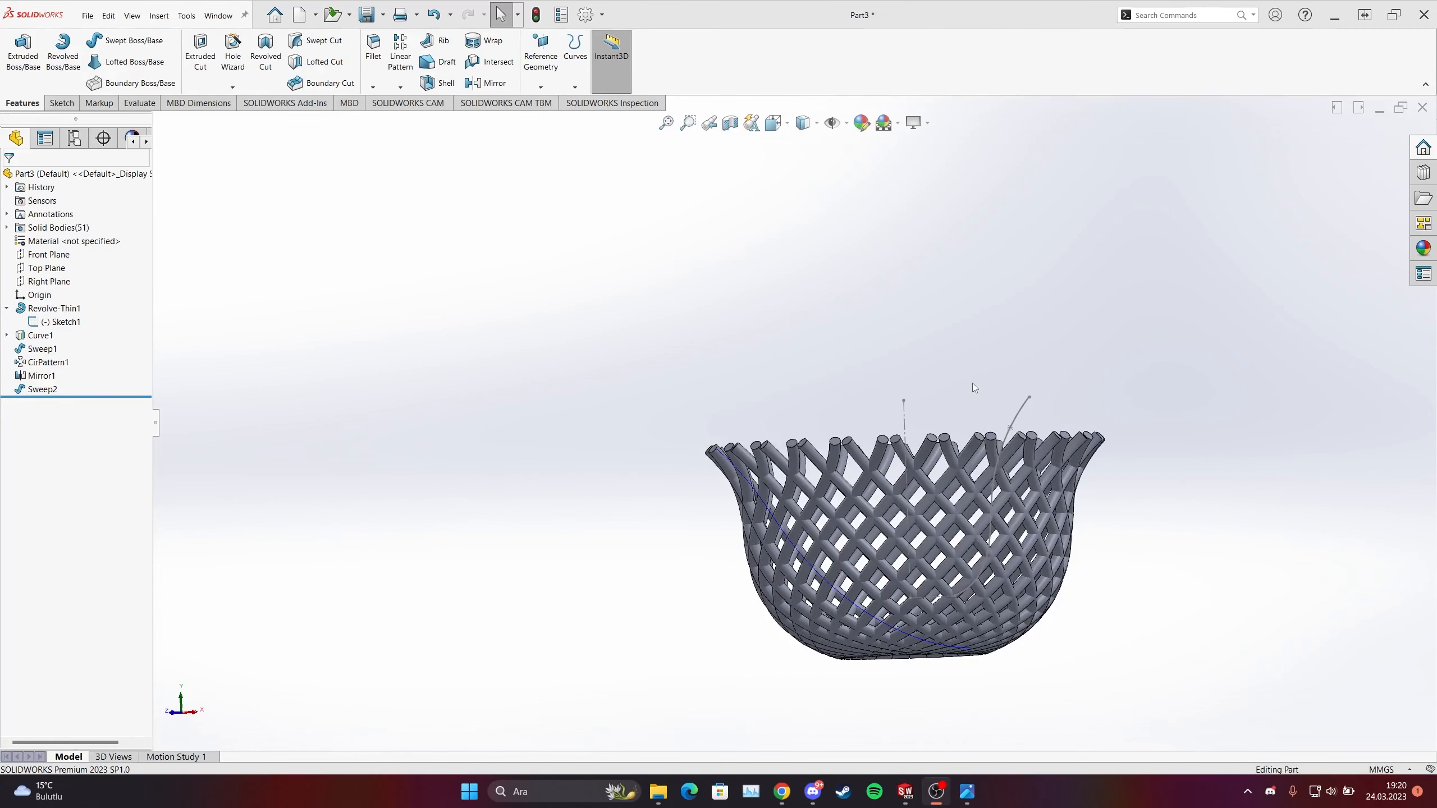
right_click(54, 309)
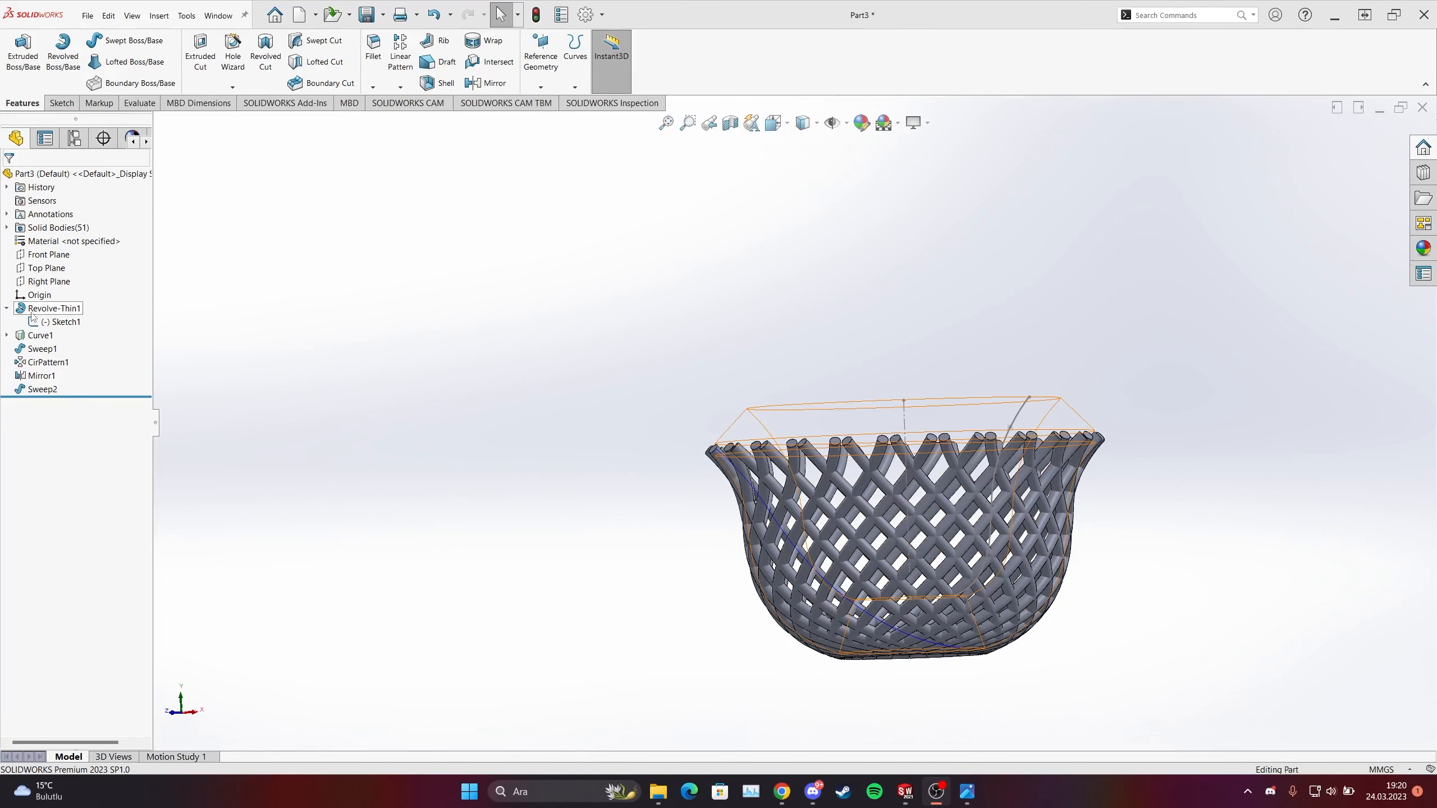
left_click(41, 295)
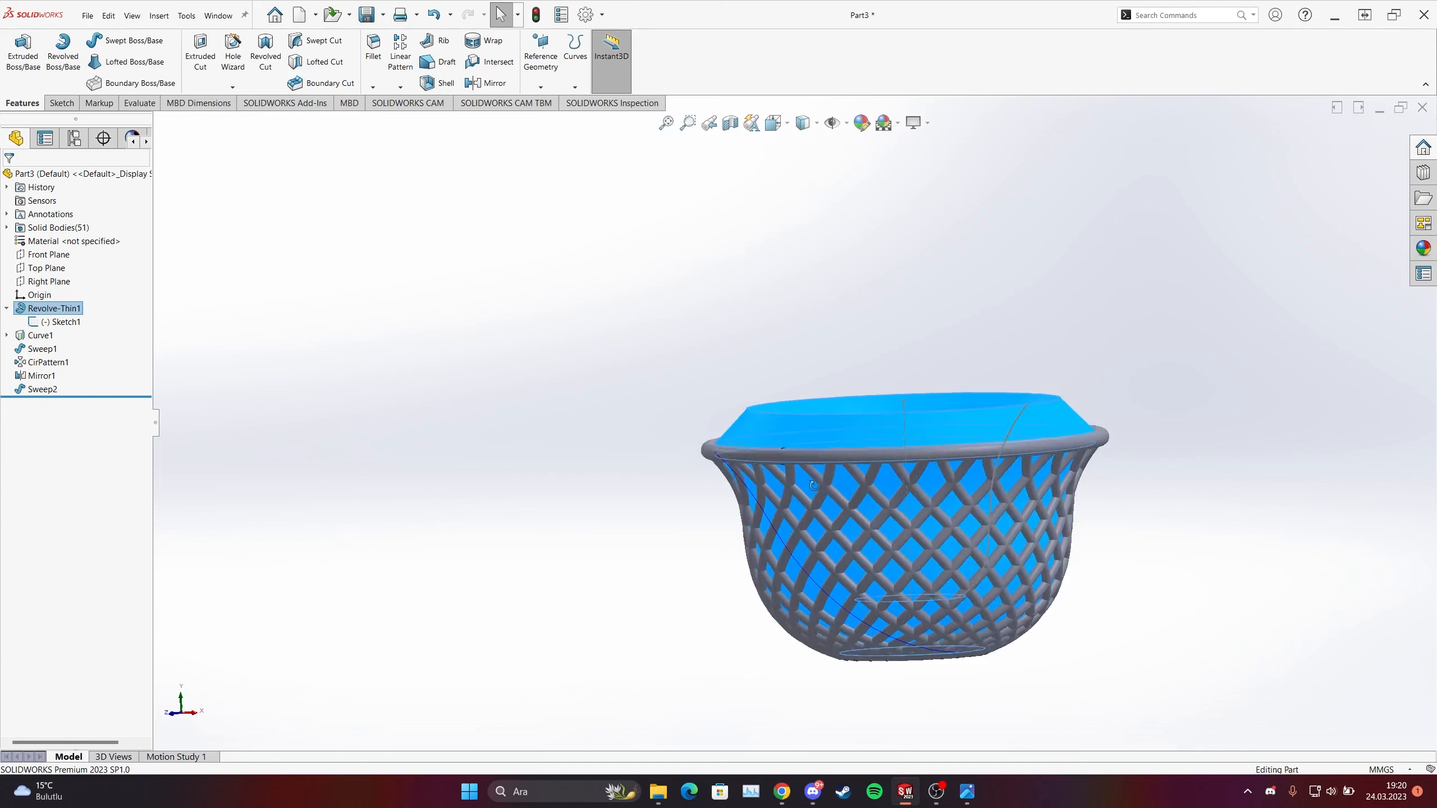
left_click(629, 423)
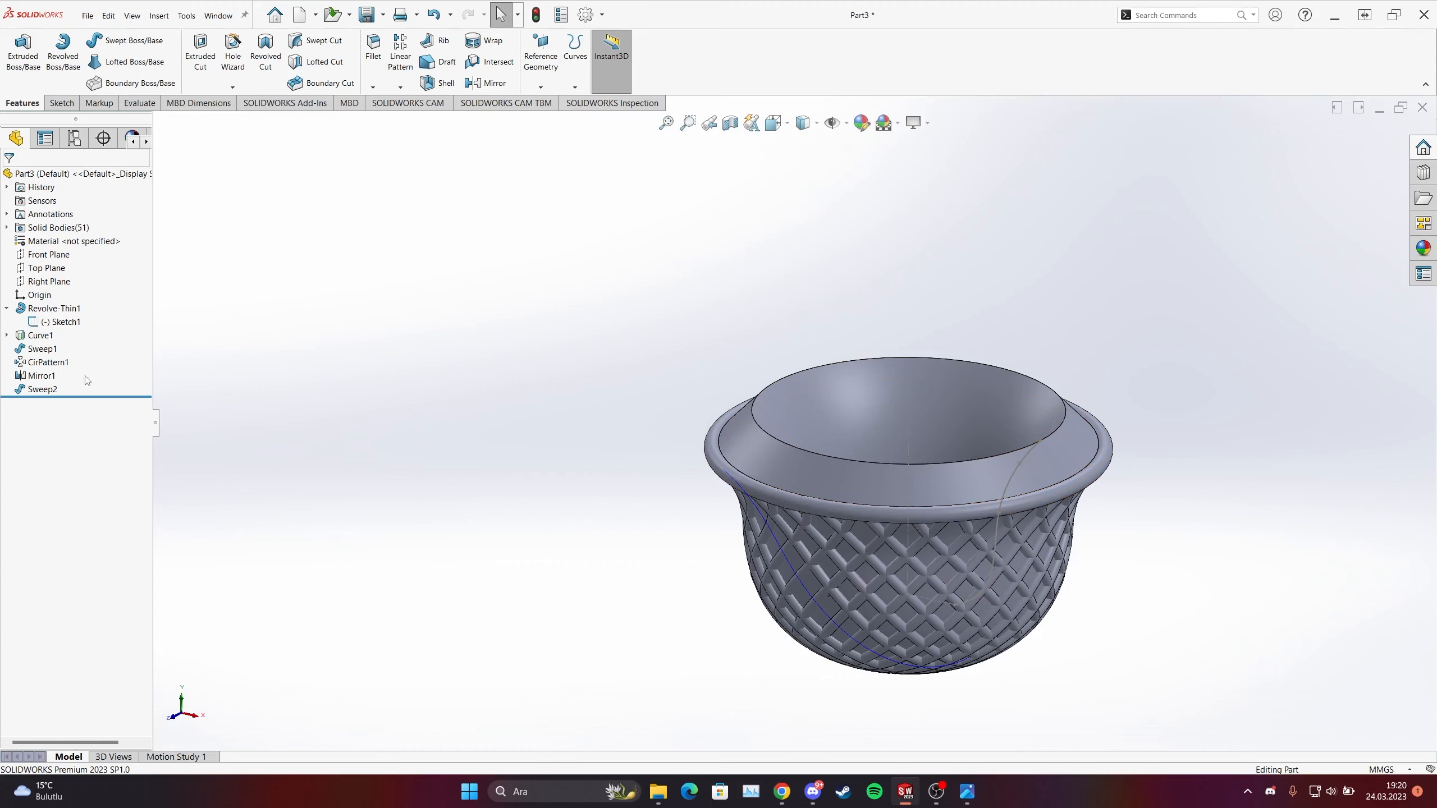
middle_click_drag(729, 461, 722, 444)
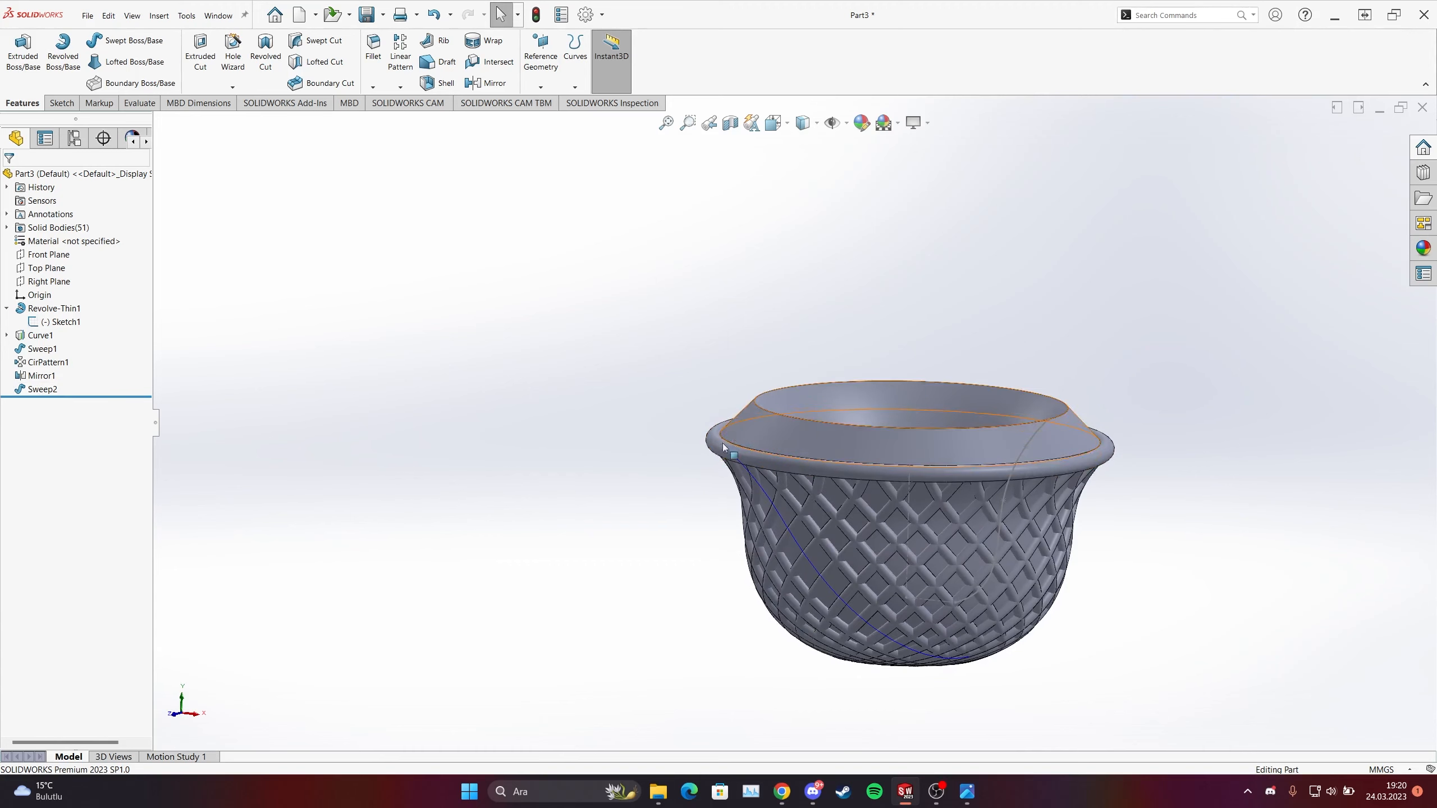
Step: Check whether the rim is separate from the bowl by hiding the revolved bowl body and showing it again
right_click(33, 390)
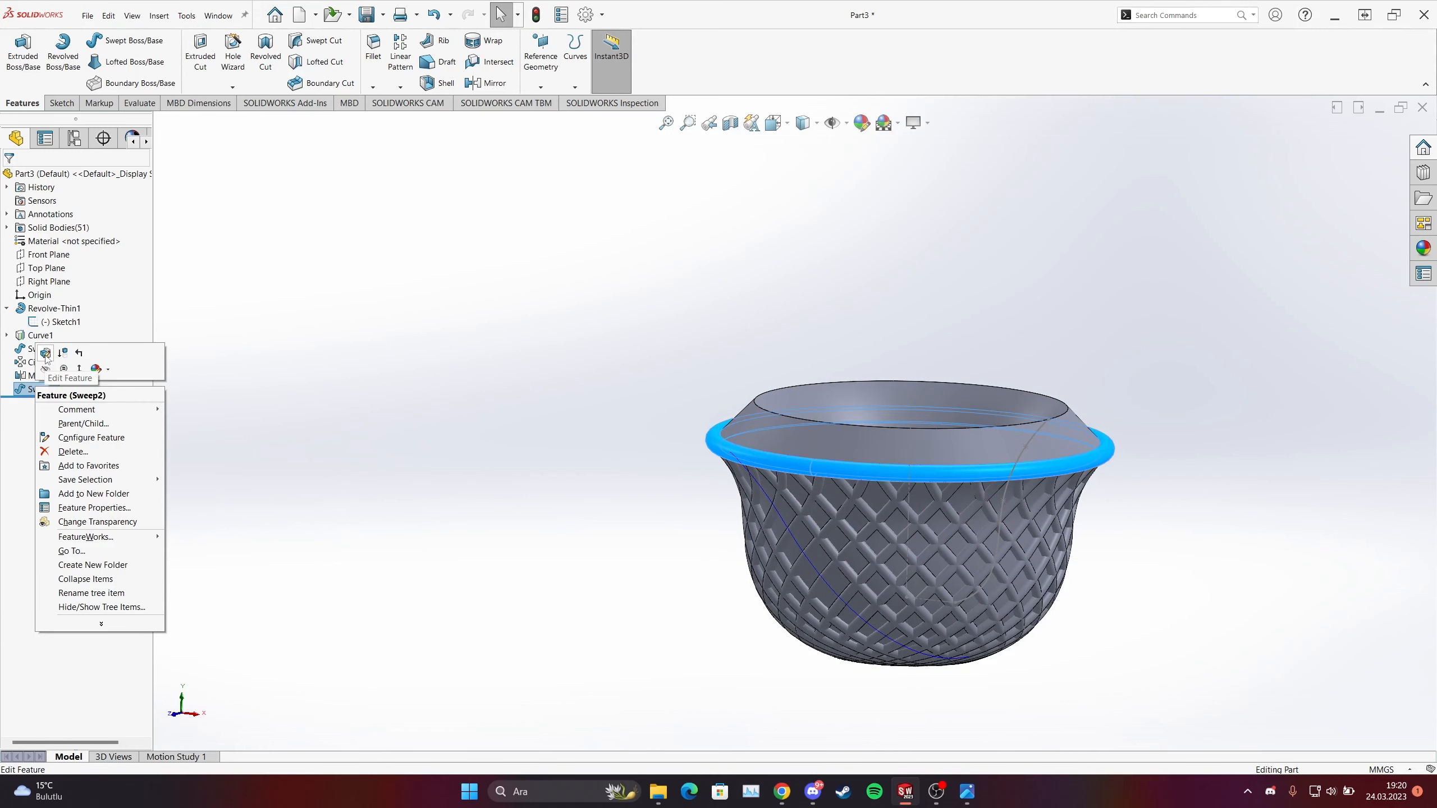
right_click(54, 308)
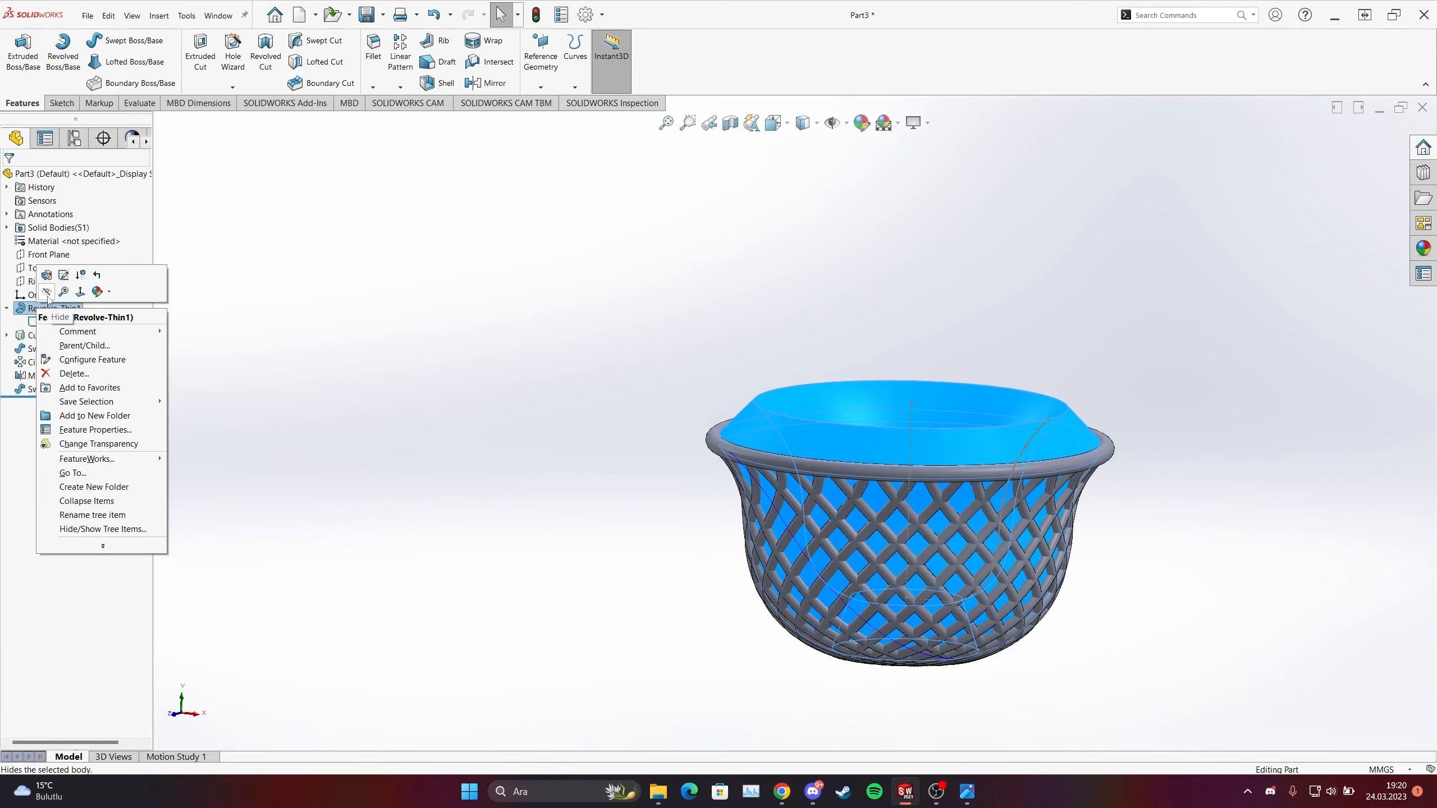
left_click(46, 292)
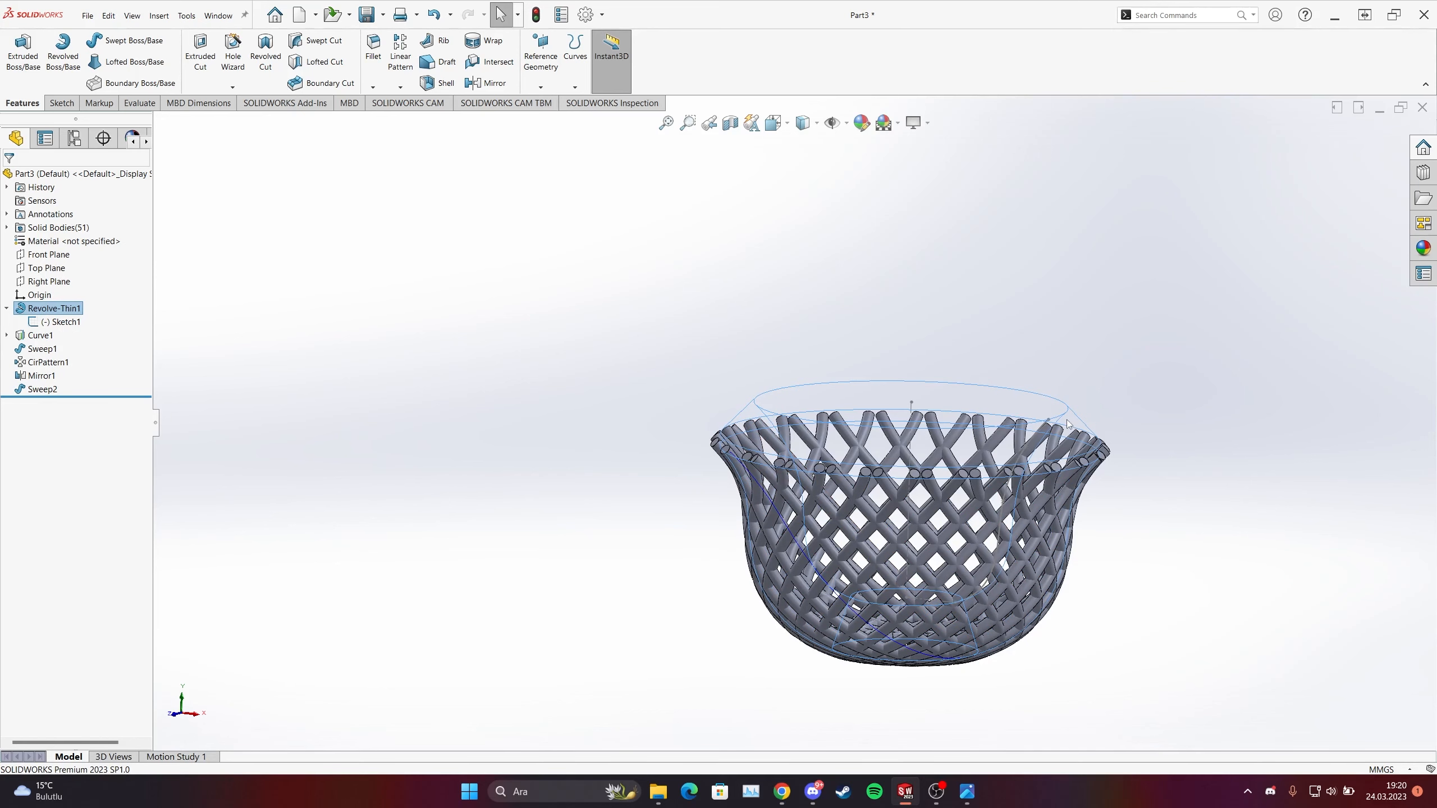
right_click(66, 311)
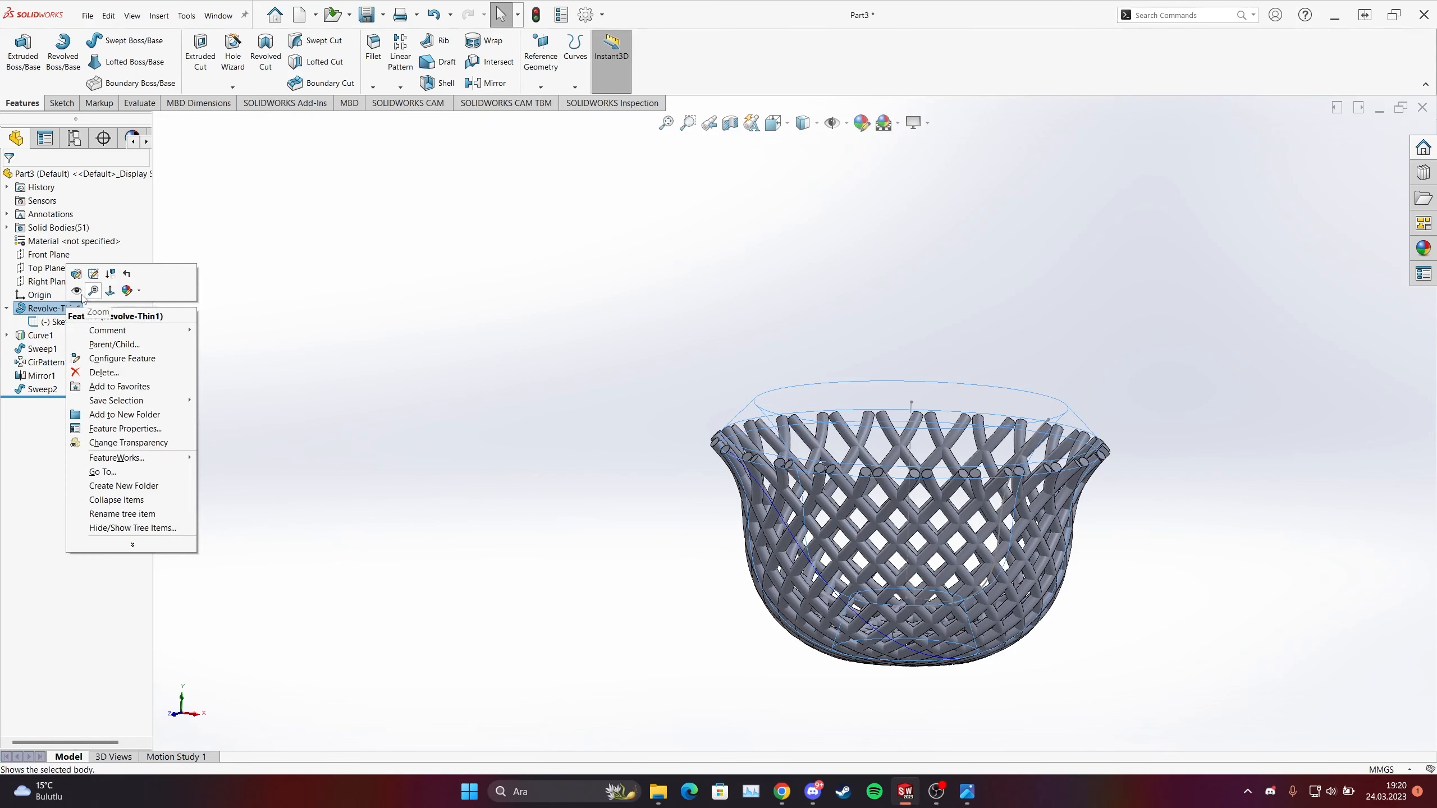
left_click(83, 292)
left_click(617, 419)
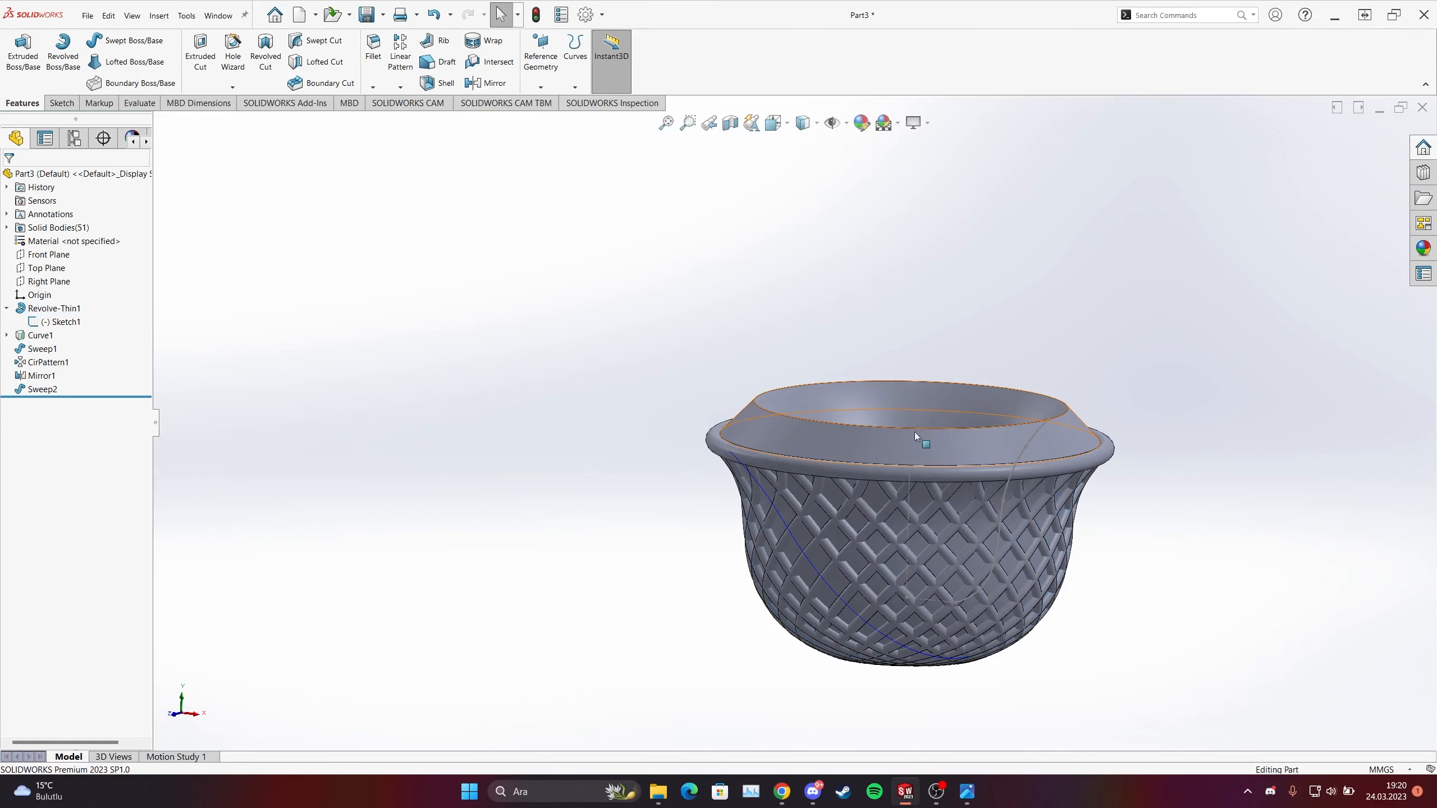
Step: Edit the rim sweep and turn off Merge result so the rim is a separate body
right_click(52, 389)
left_click(61, 358)
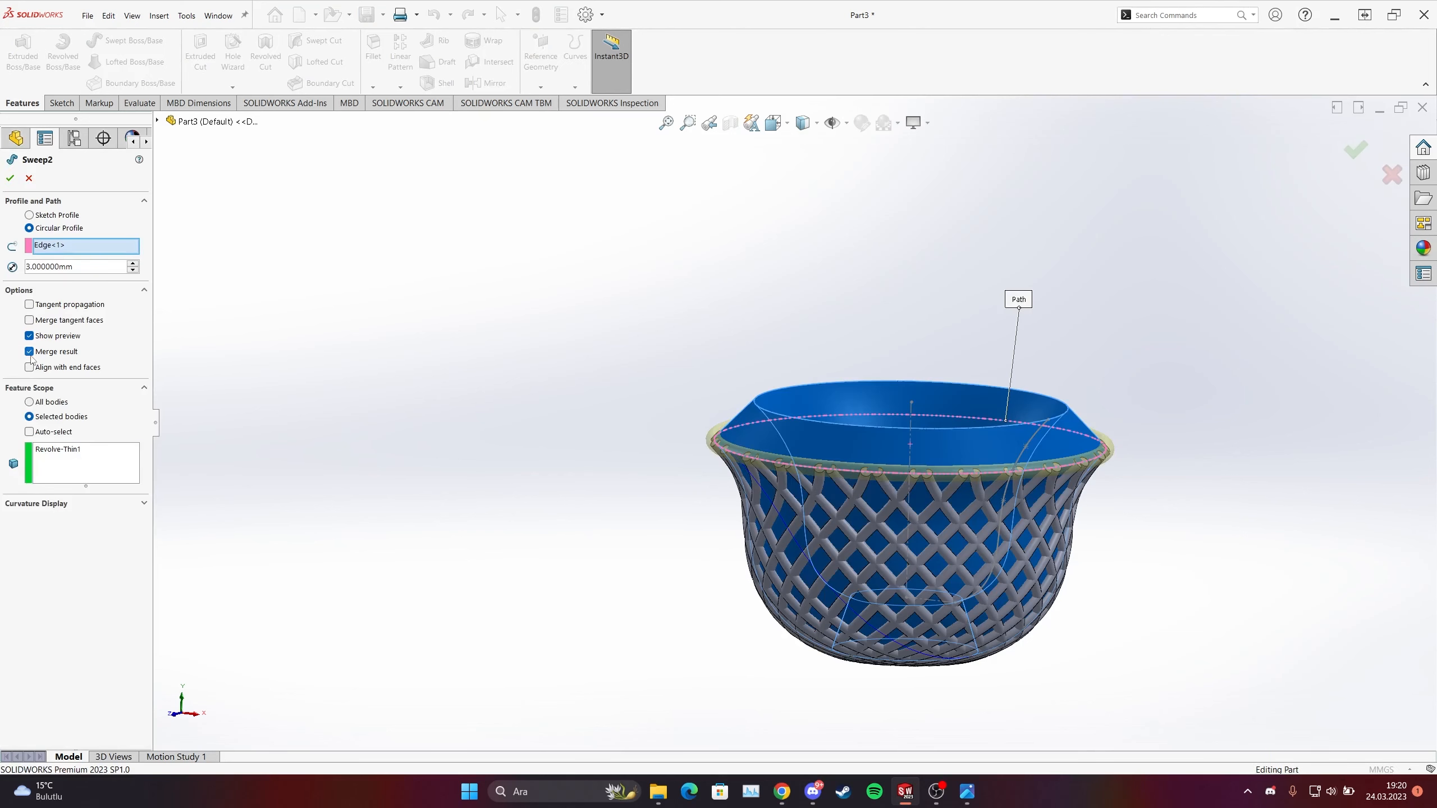
left_click(29, 352)
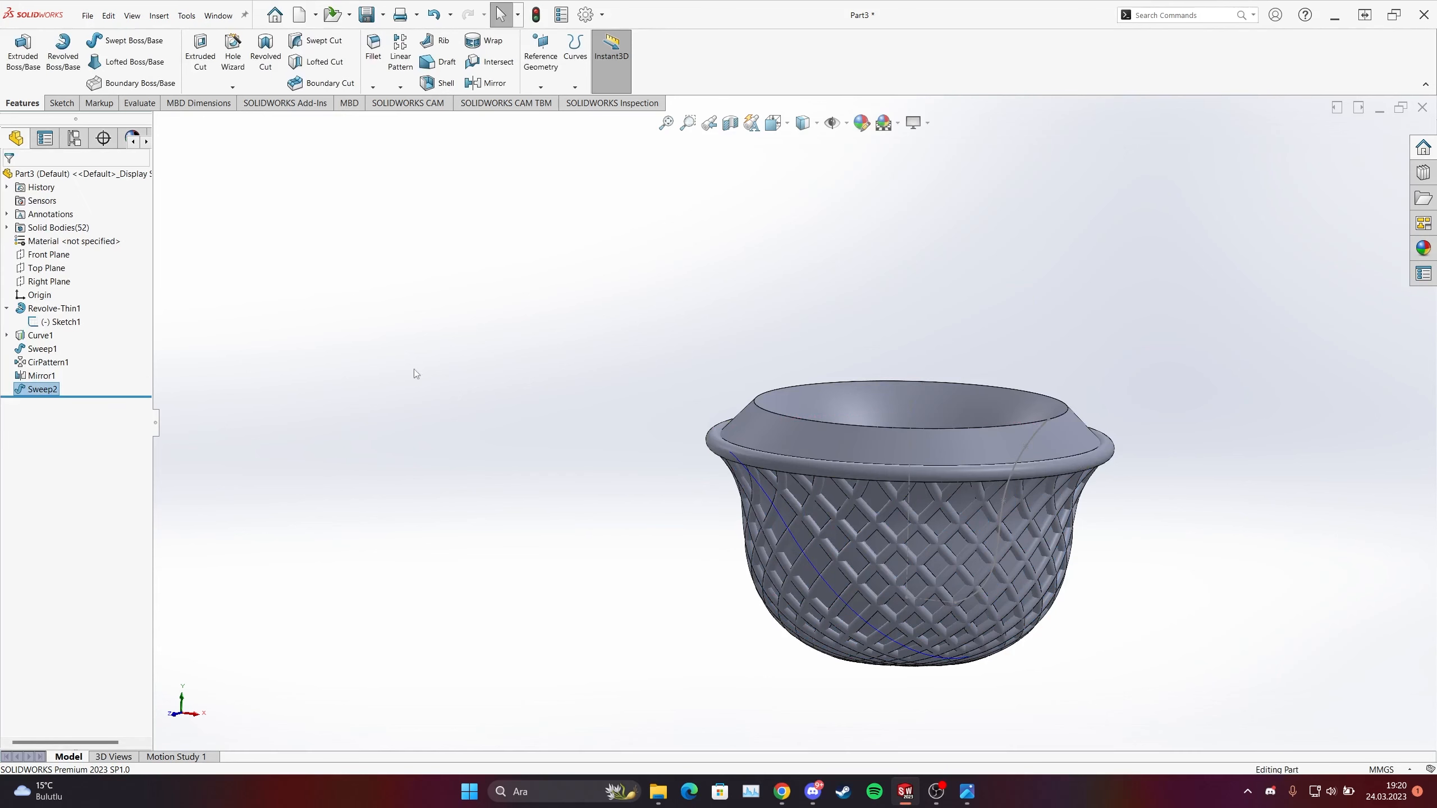
Step: Hide the revolved thin bowl body so only the ribs and the swept rim are shown
right_click(38, 309)
left_click(54, 288)
middle_click_drag(877, 521, 849, 603)
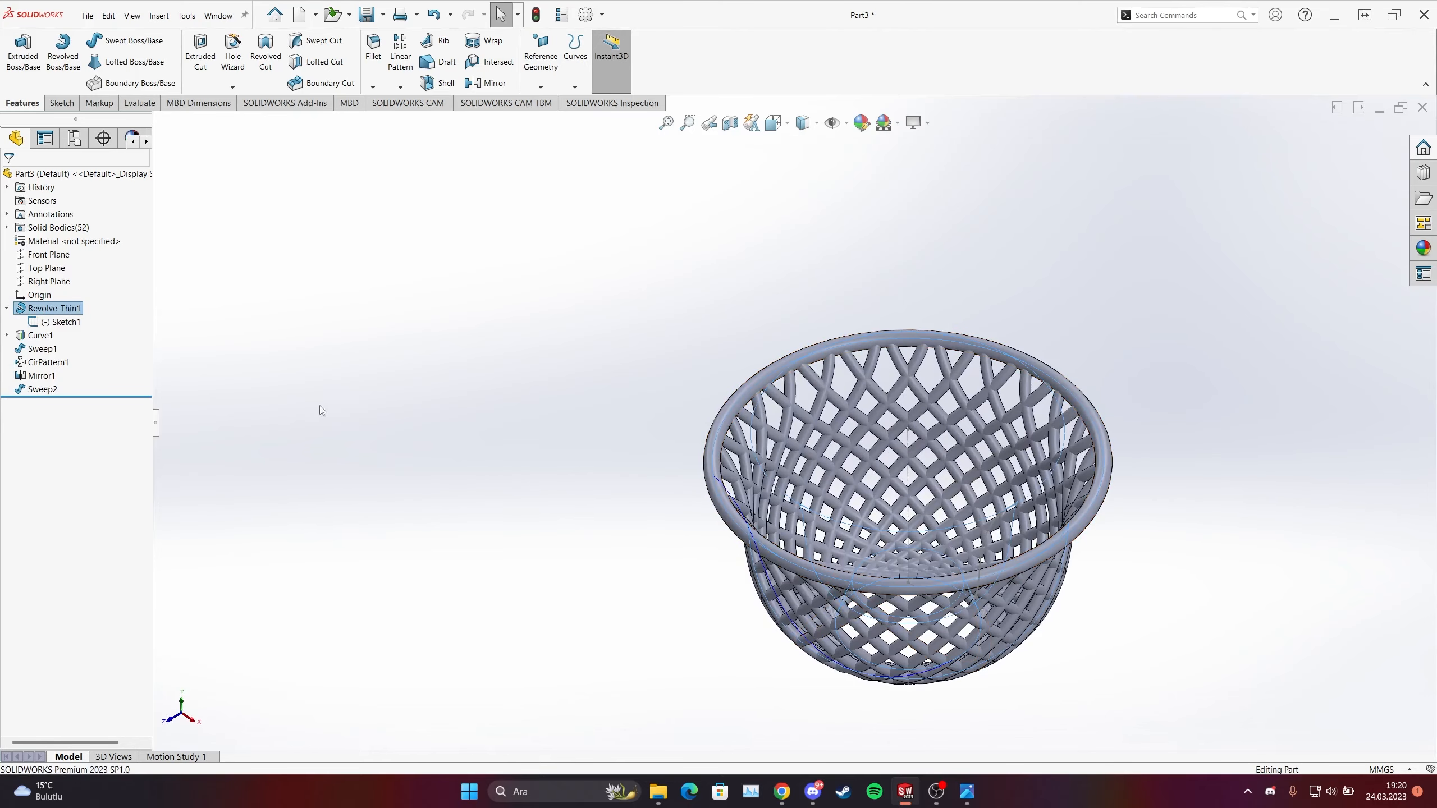
mouse_move(937, 438)
middle_mouse_down()
mouse_move(959, 317)
mouse_move(849, 379)
mouse_move(934, 360)
middle_mouse_up()
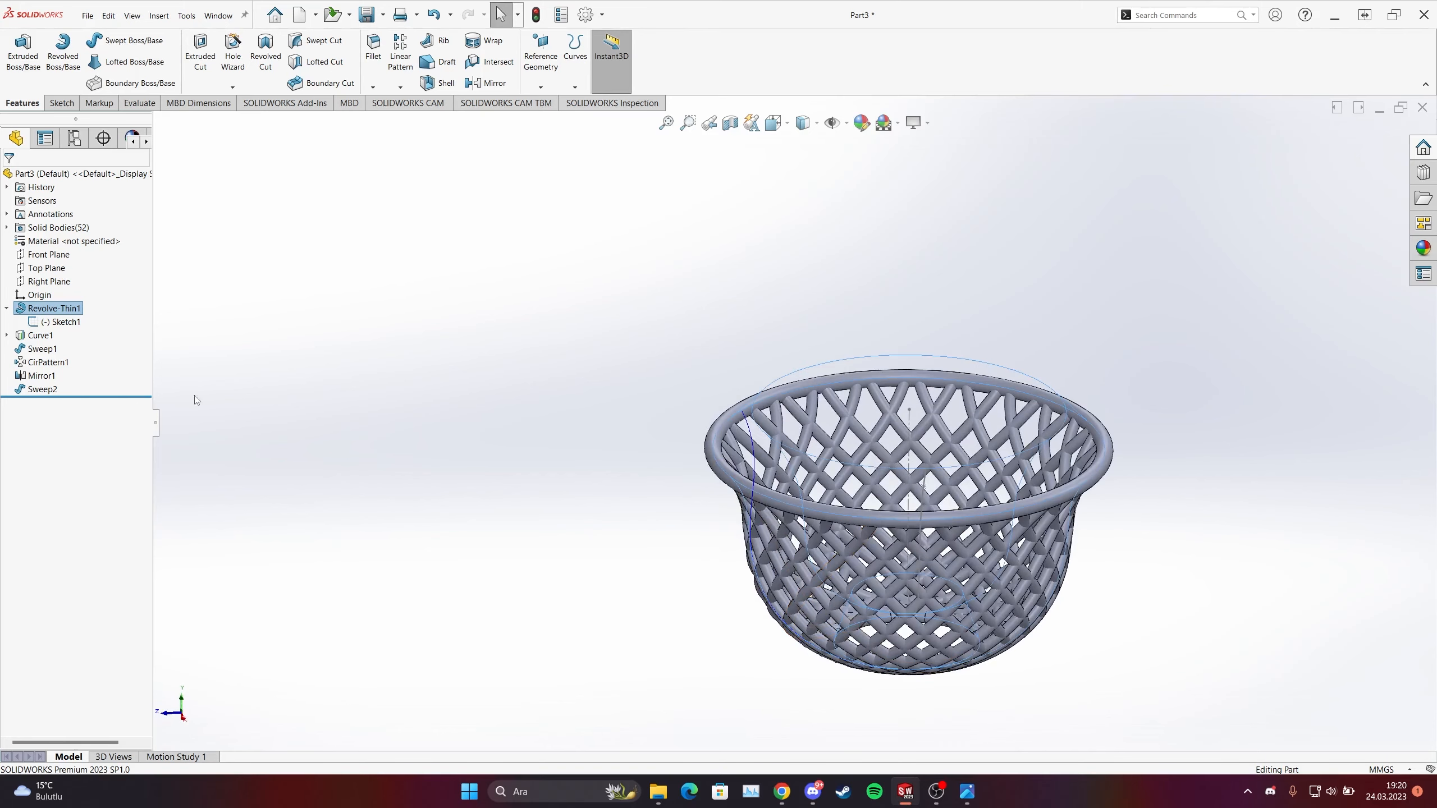
Step: Hide the bowl's profile sketch and the projected curve used as the rib path
right_click(51, 324)
left_click(60, 309)
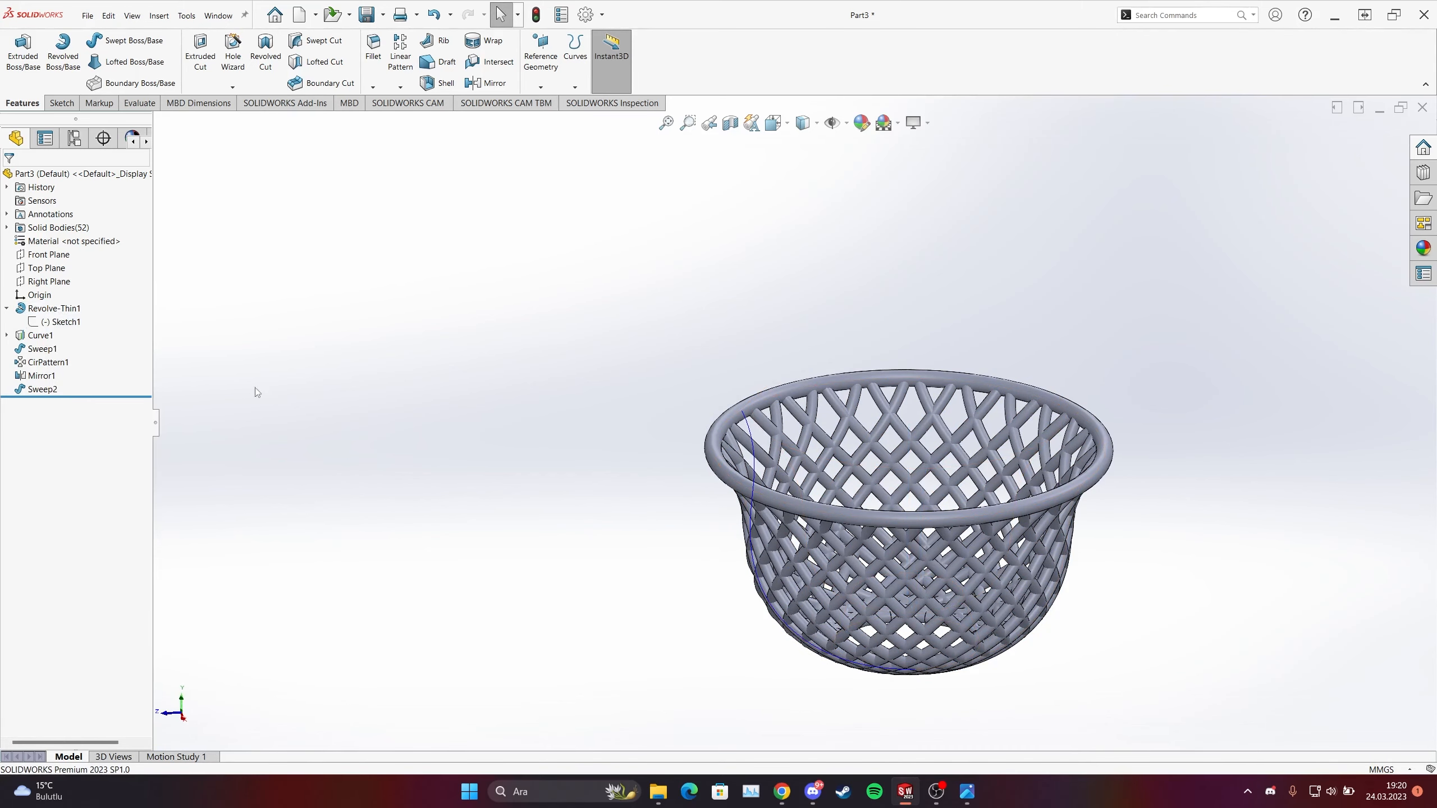
middle_click_drag(843, 502, 861, 453)
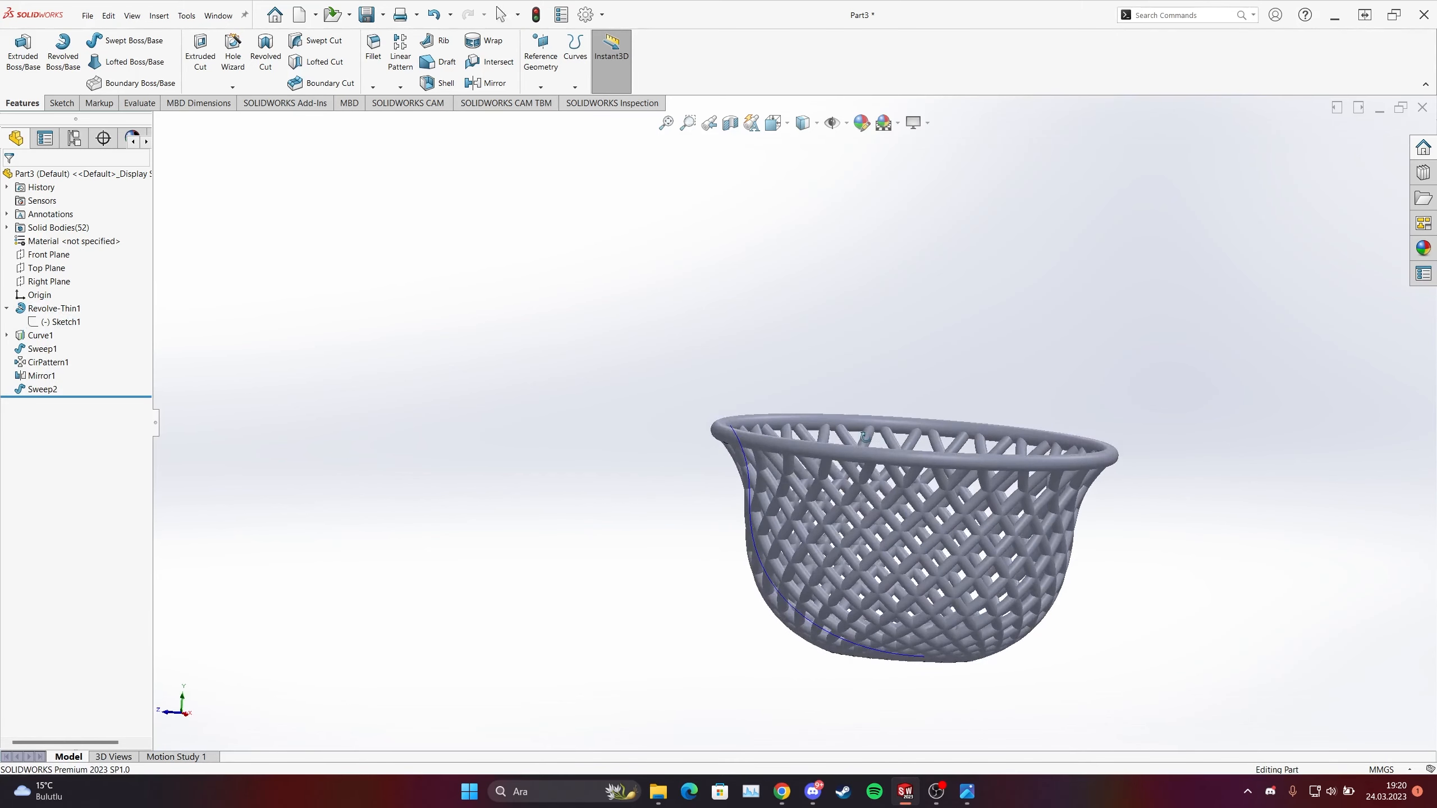
left_click(7, 335)
right_click(33, 340)
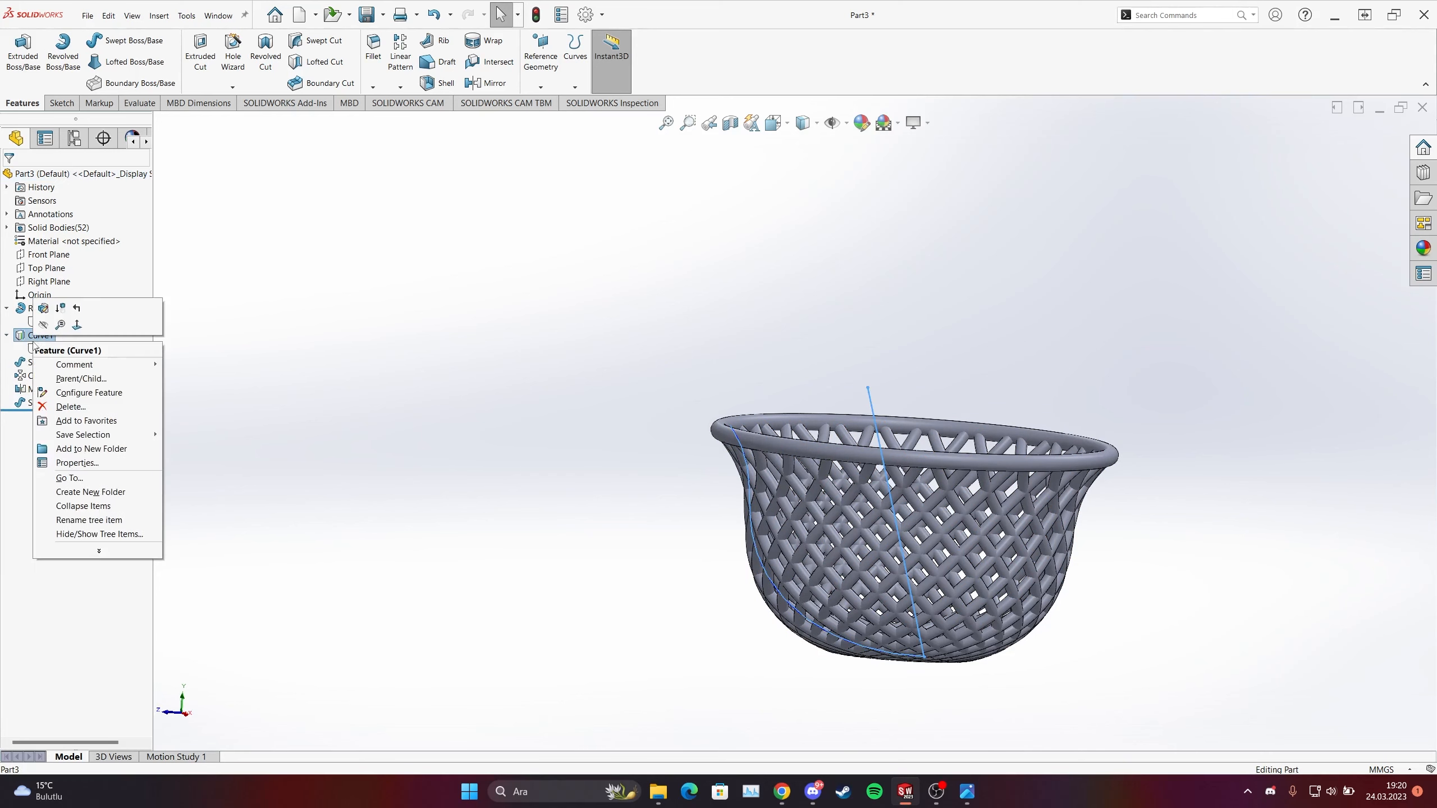
left_click(42, 325)
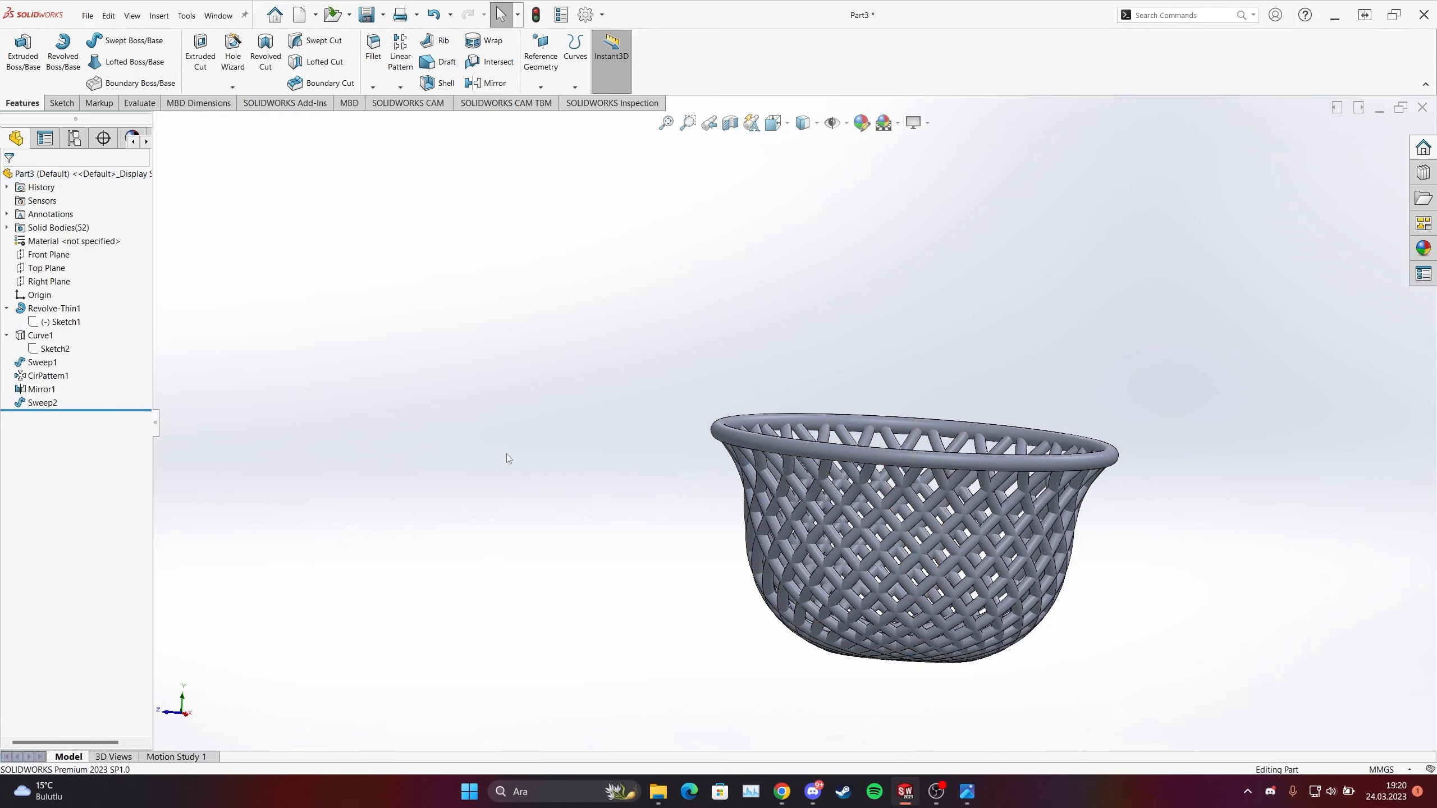
Step: Examine the basket from several angles and review the settings of the original rib sweep
middle_click_drag(798, 510, 706, 540)
middle_click_drag(811, 597, 882, 586)
scroll(893, 427, "up", 4)
middle_click_drag(896, 431, 766, 606)
scroll(858, 403, "down", 4)
middle_click_drag(858, 403, 628, 438)
right_click(10, 364)
left_click(38, 331)
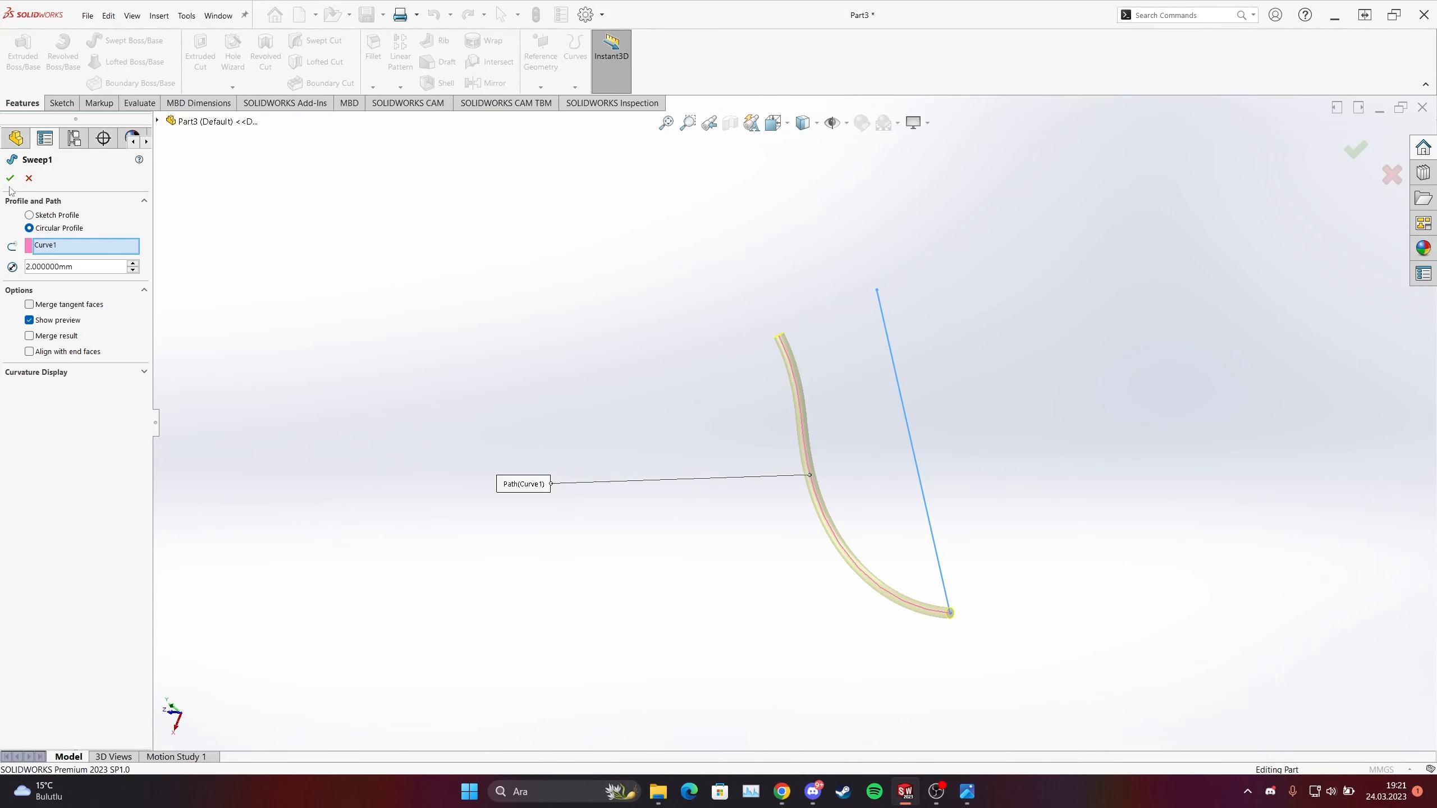
Step: Edit the circular pattern of the rib and set its number of instances to 30
right_click(40, 374)
left_click(49, 342)
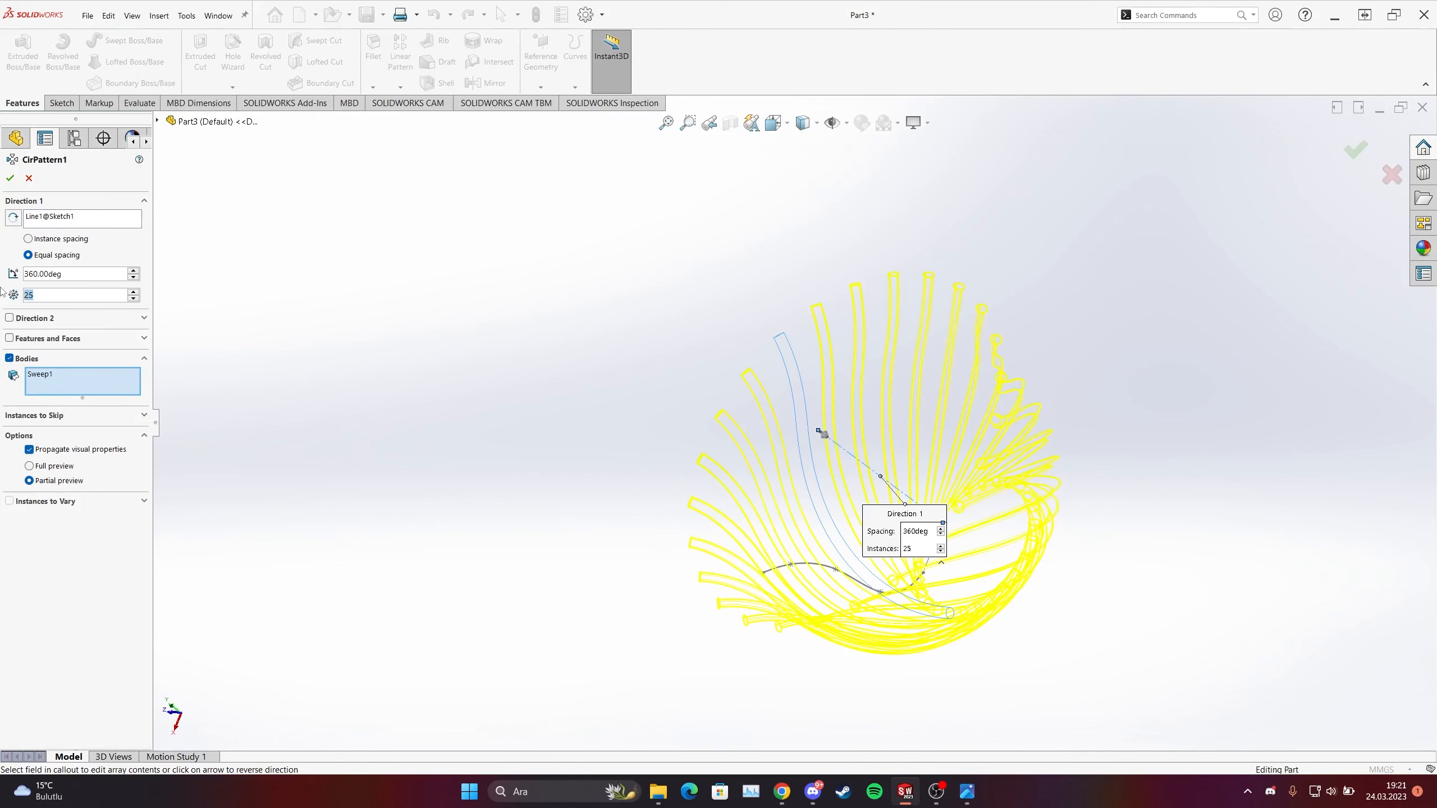
type("30")
key("Return")
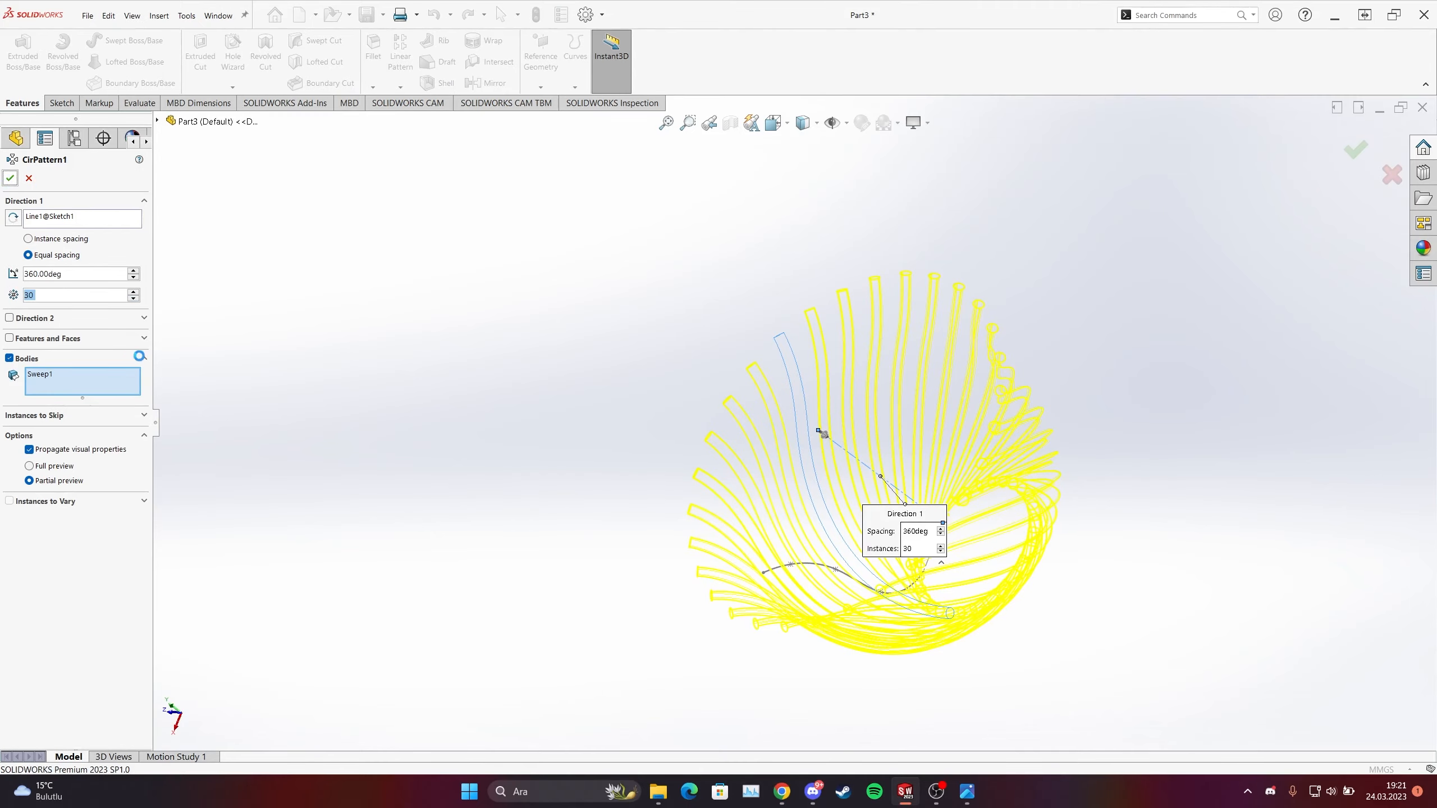
middle_click_drag(696, 476, 745, 379)
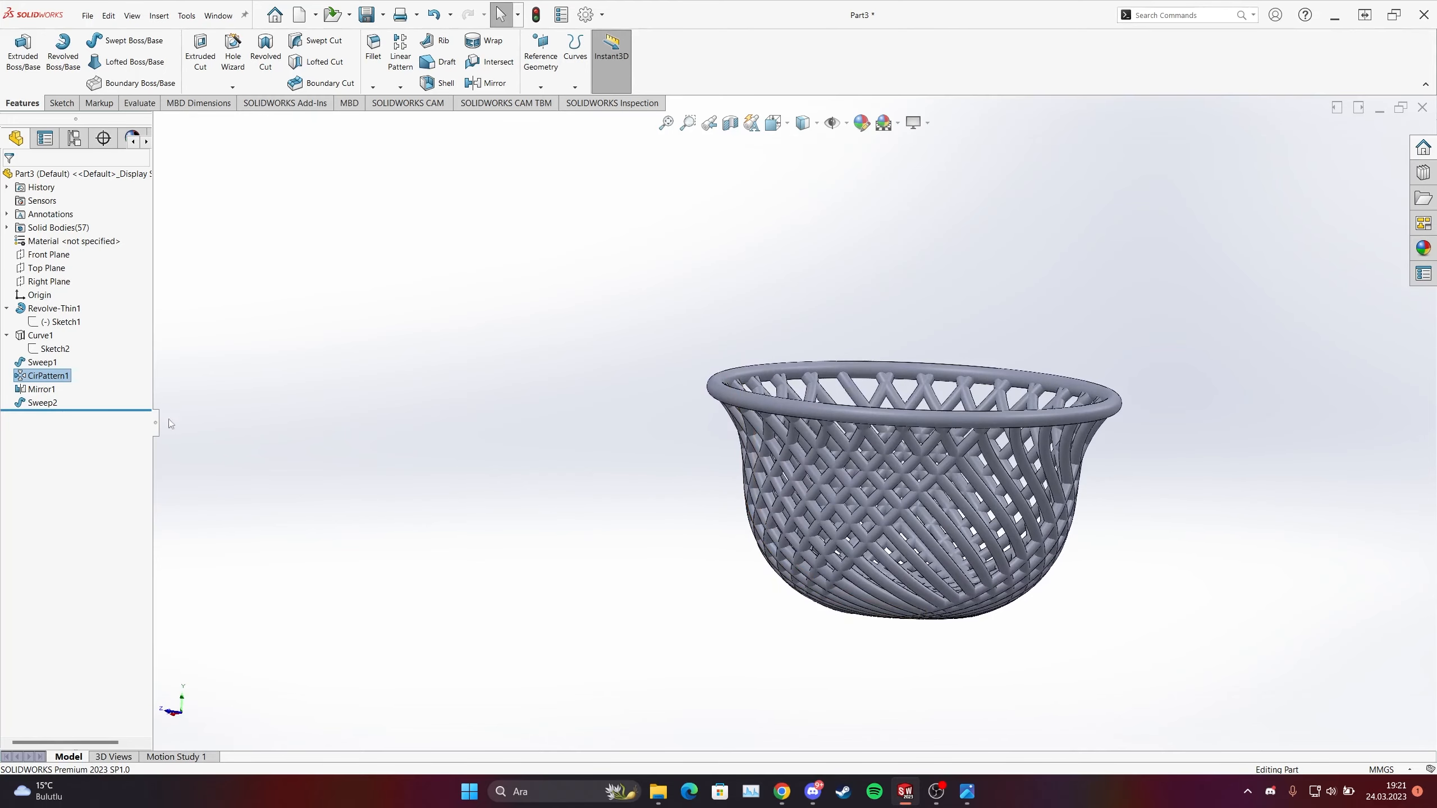
Step: Edit the mirror feature about the Front Plane to add the remaining unselected circular-pattern ribs to the mirrored bodies
right_click(38, 391)
left_click(50, 352)
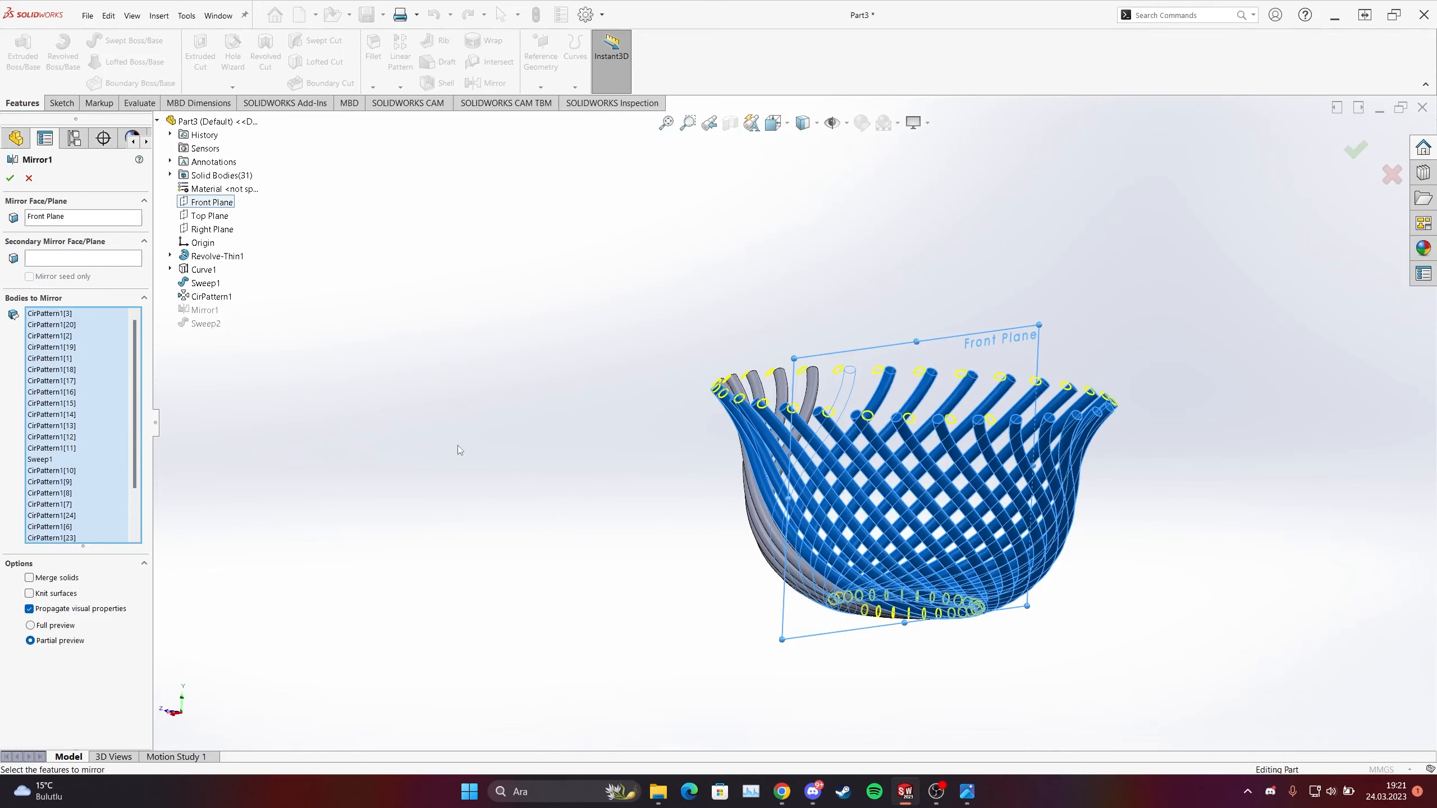
middle_click_drag(912, 458, 803, 463)
left_click(795, 463)
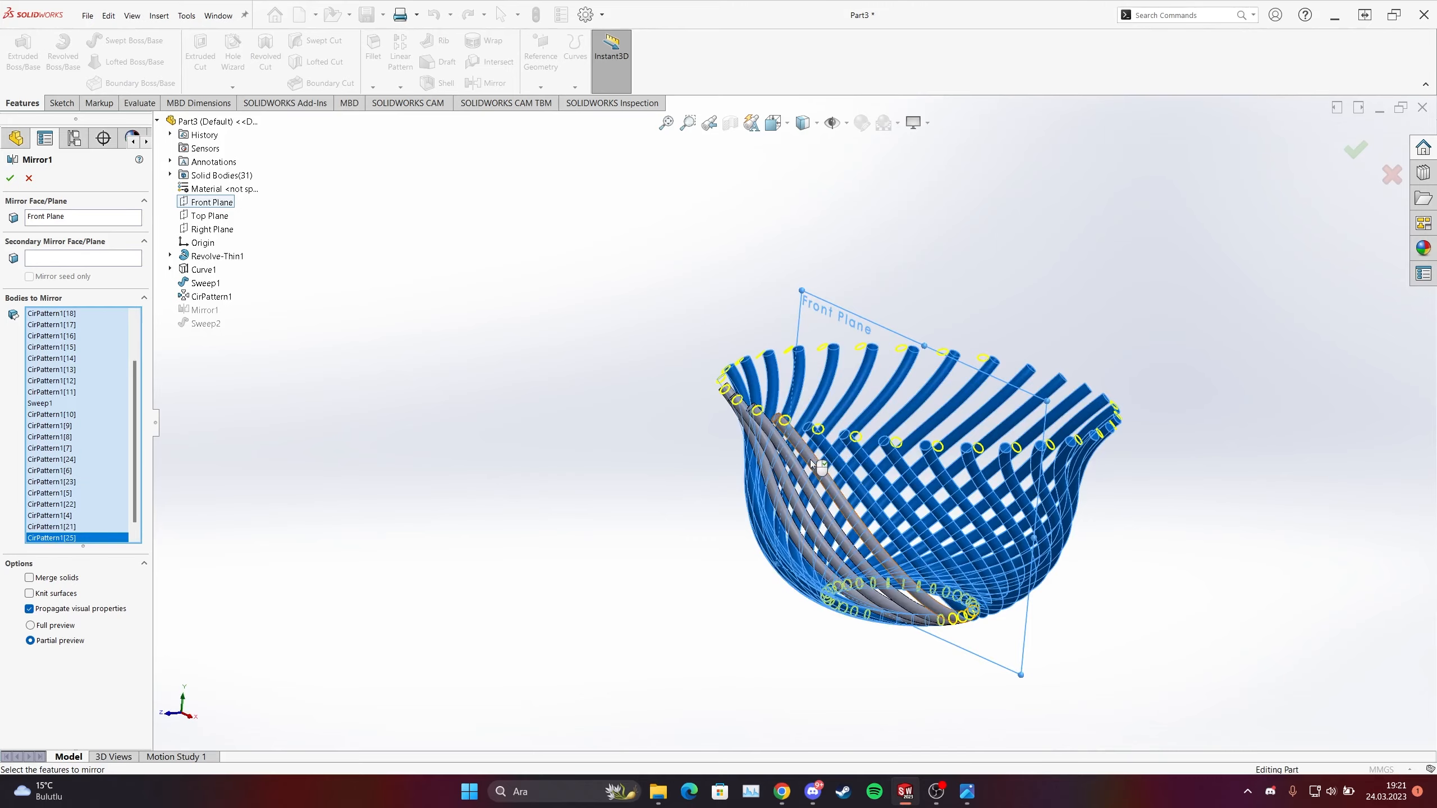
left_click(788, 458)
left_click(774, 457)
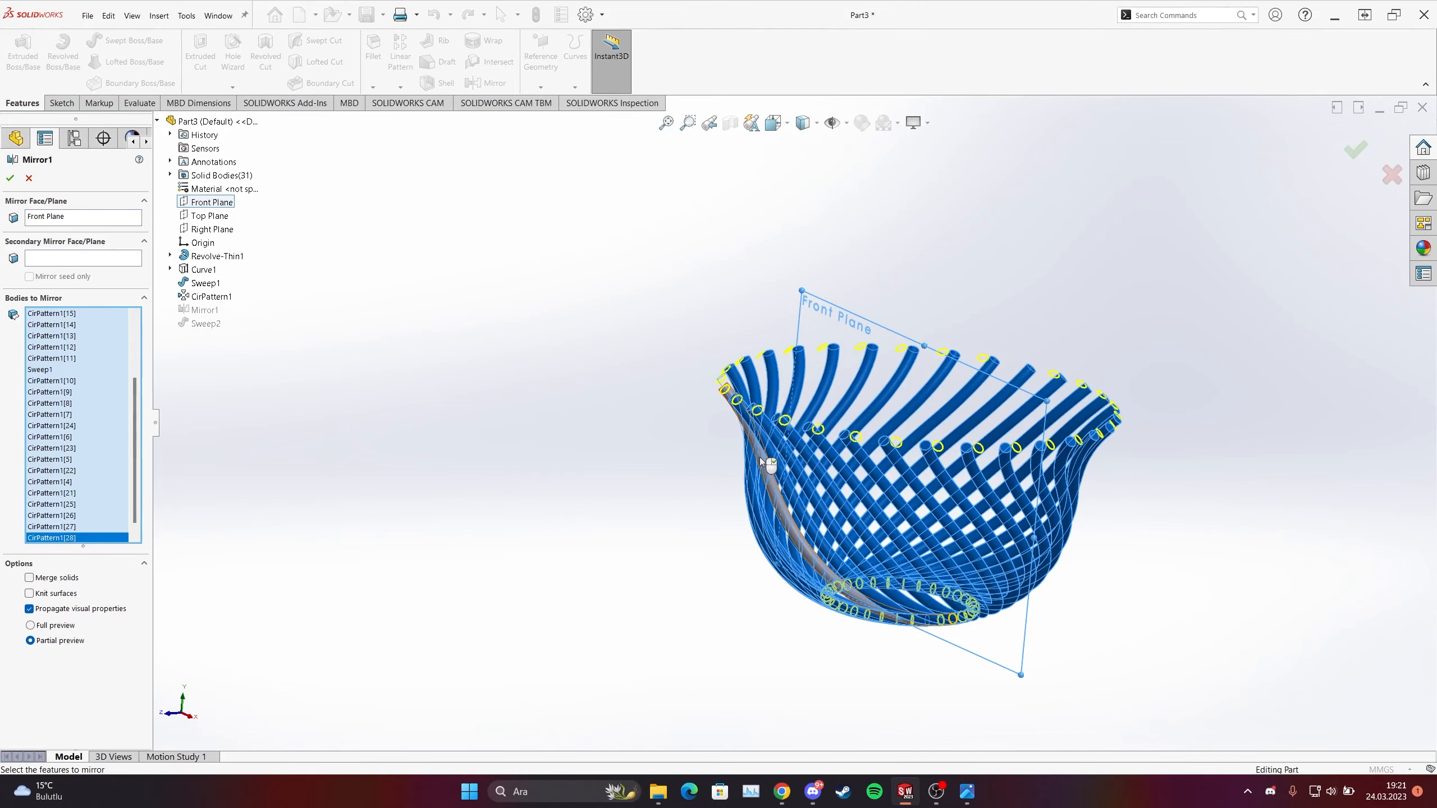
left_click(759, 457)
middle_click_drag(897, 470, 850, 445)
left_click(9, 179)
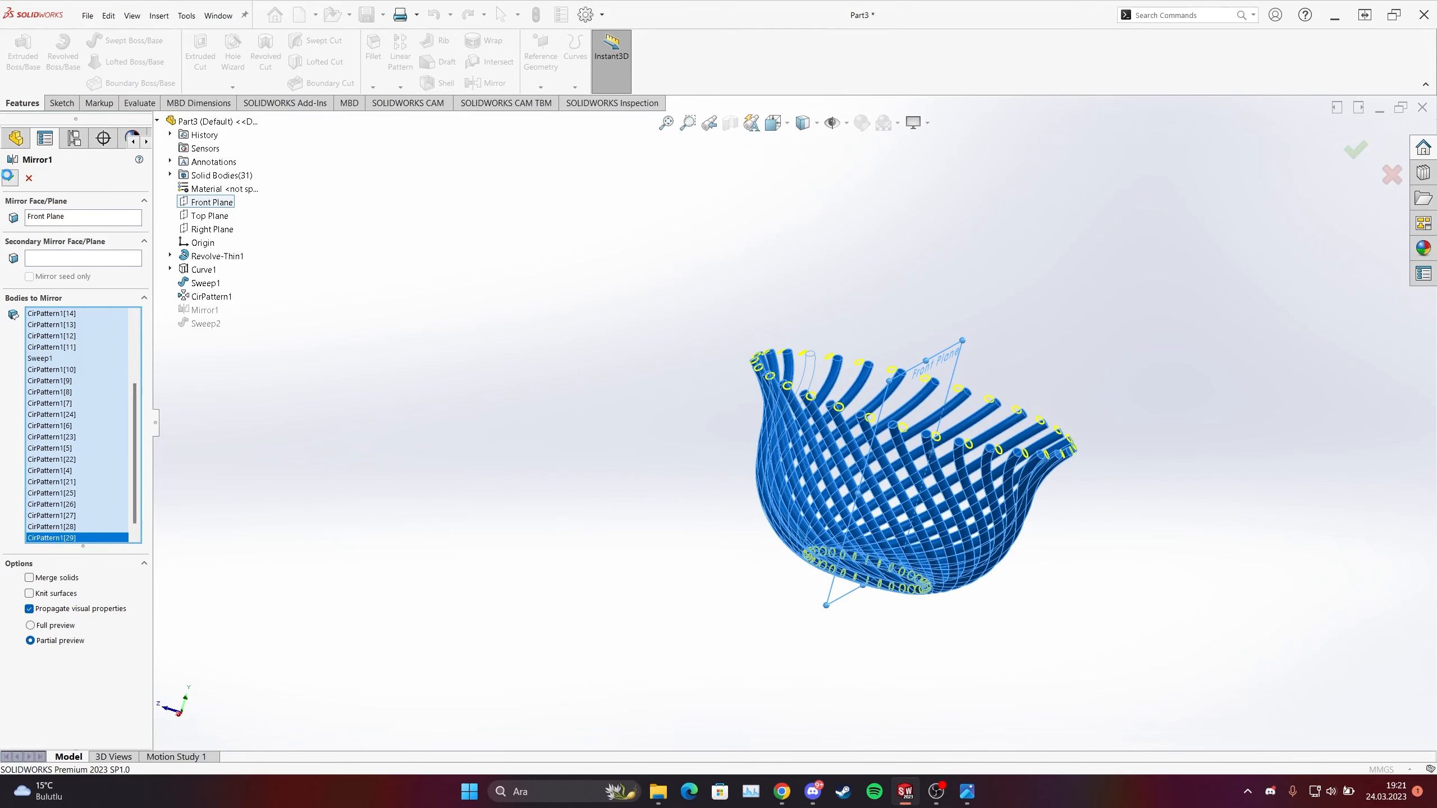
Step: Change the whole part's appearance to a purple colour with RGB values 203, 78, 214
middle_click_drag(893, 464, 719, 471)
left_click(719, 472)
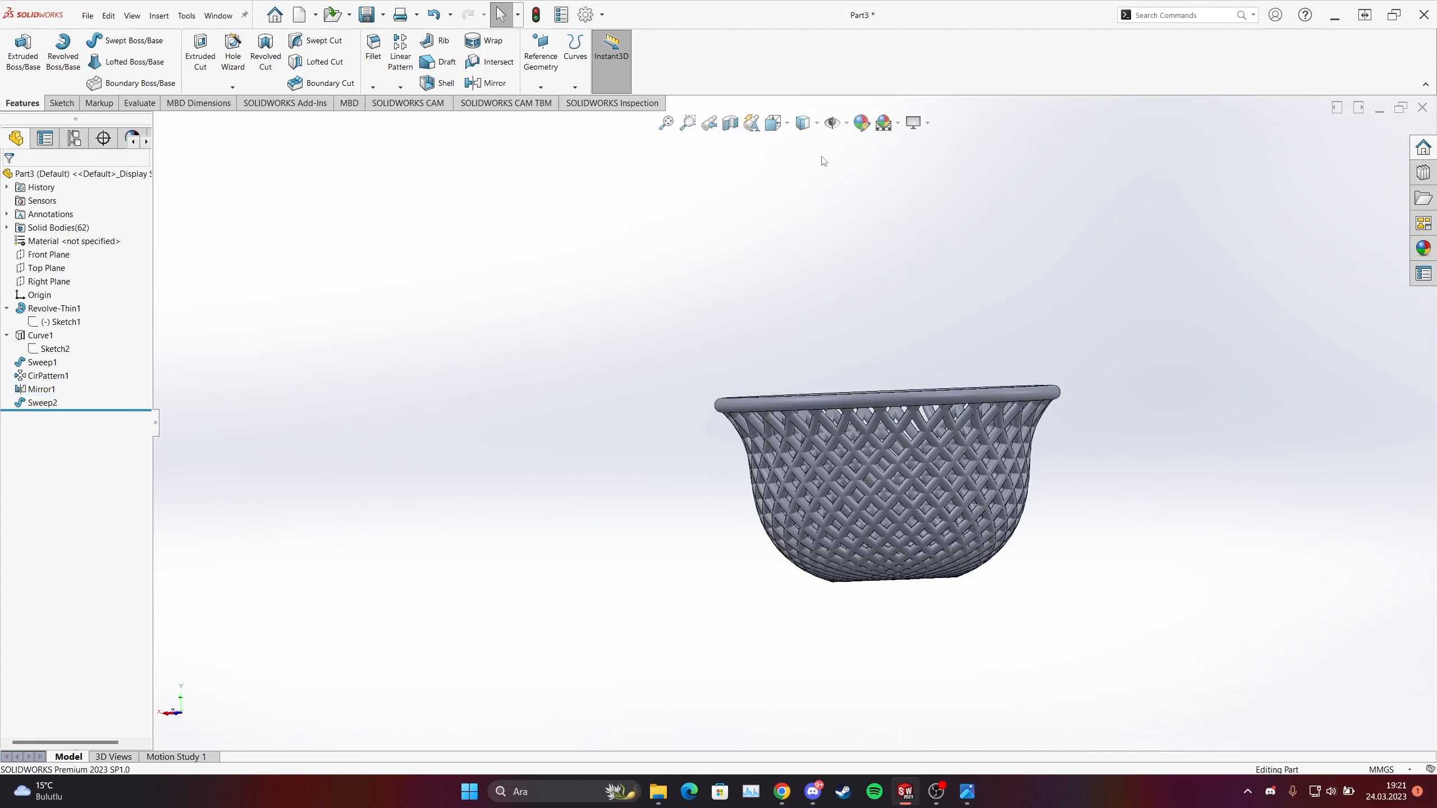
left_click(860, 125)
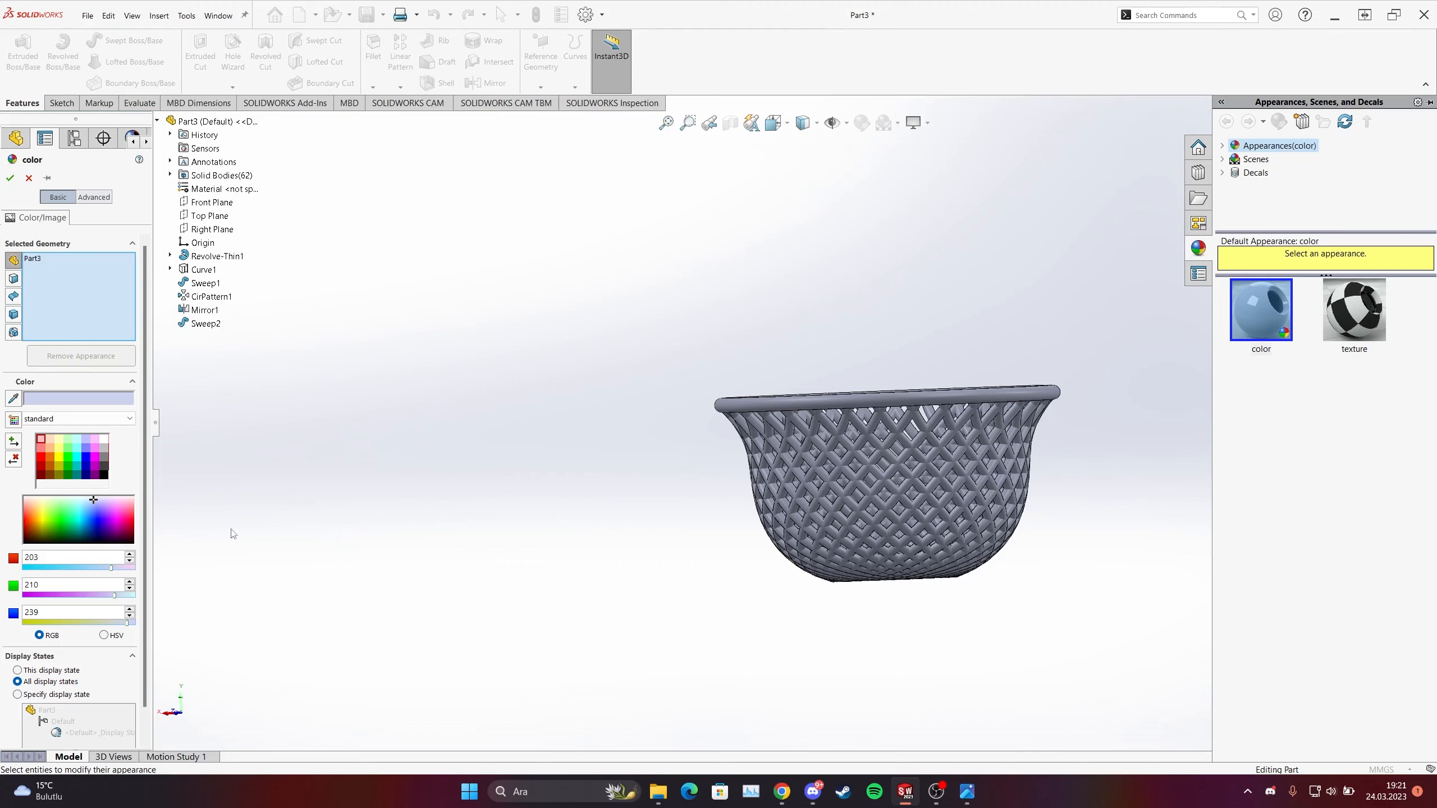
left_click_drag(57, 526, 131, 514)
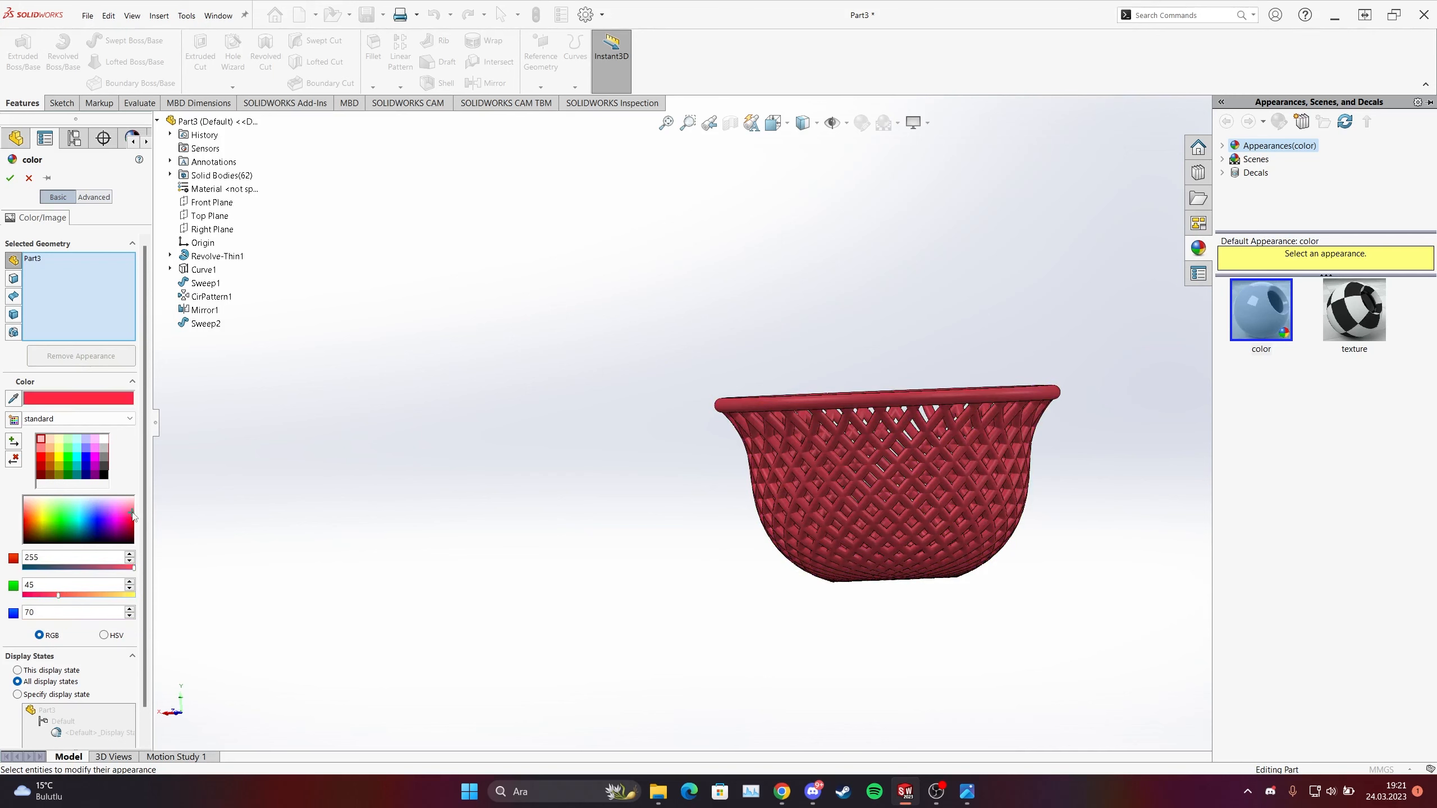
mouse_move(59, 599)
left_mouse_down()
mouse_move(118, 601)
mouse_move(59, 602)
left_mouse_up()
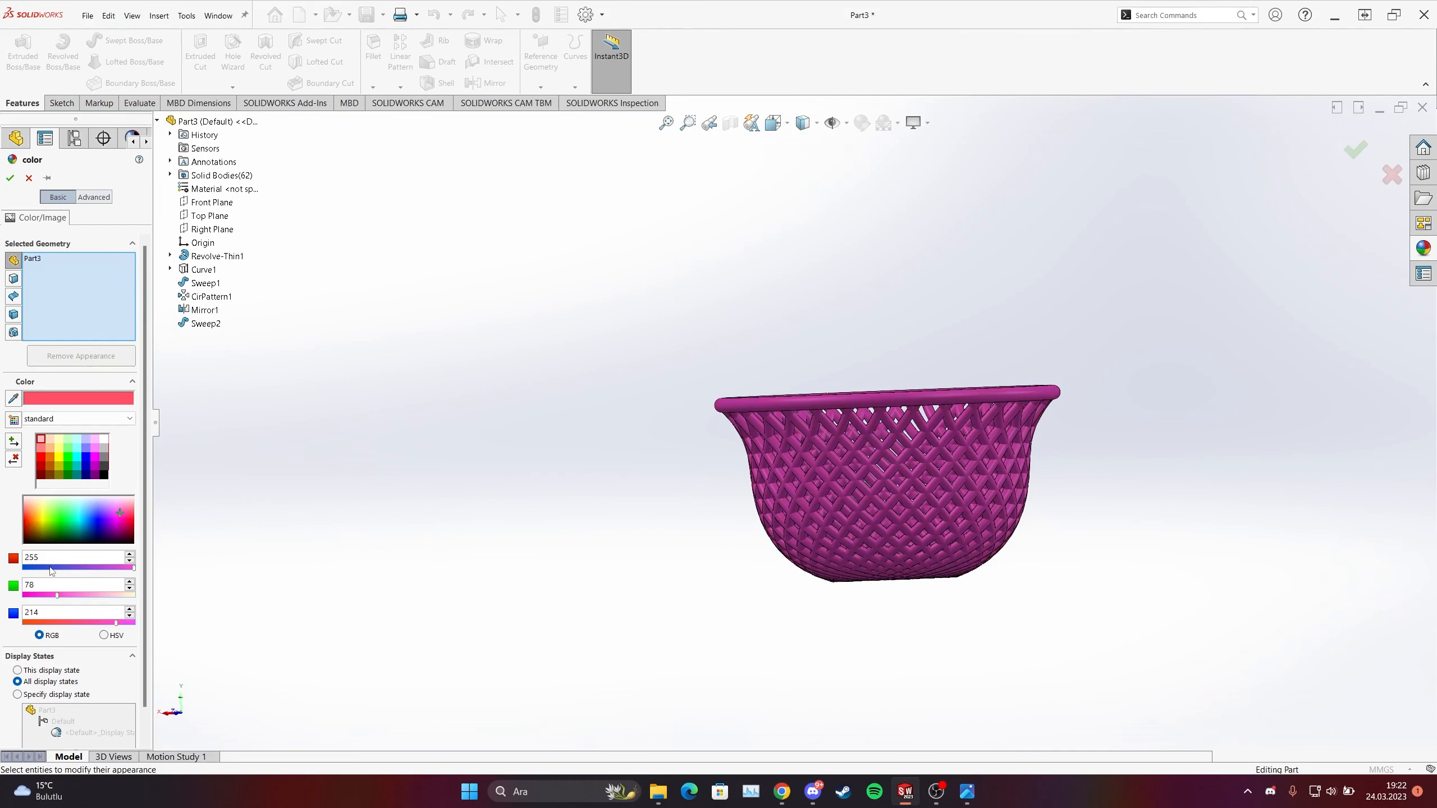
left_click_drag(49, 570, 102, 574)
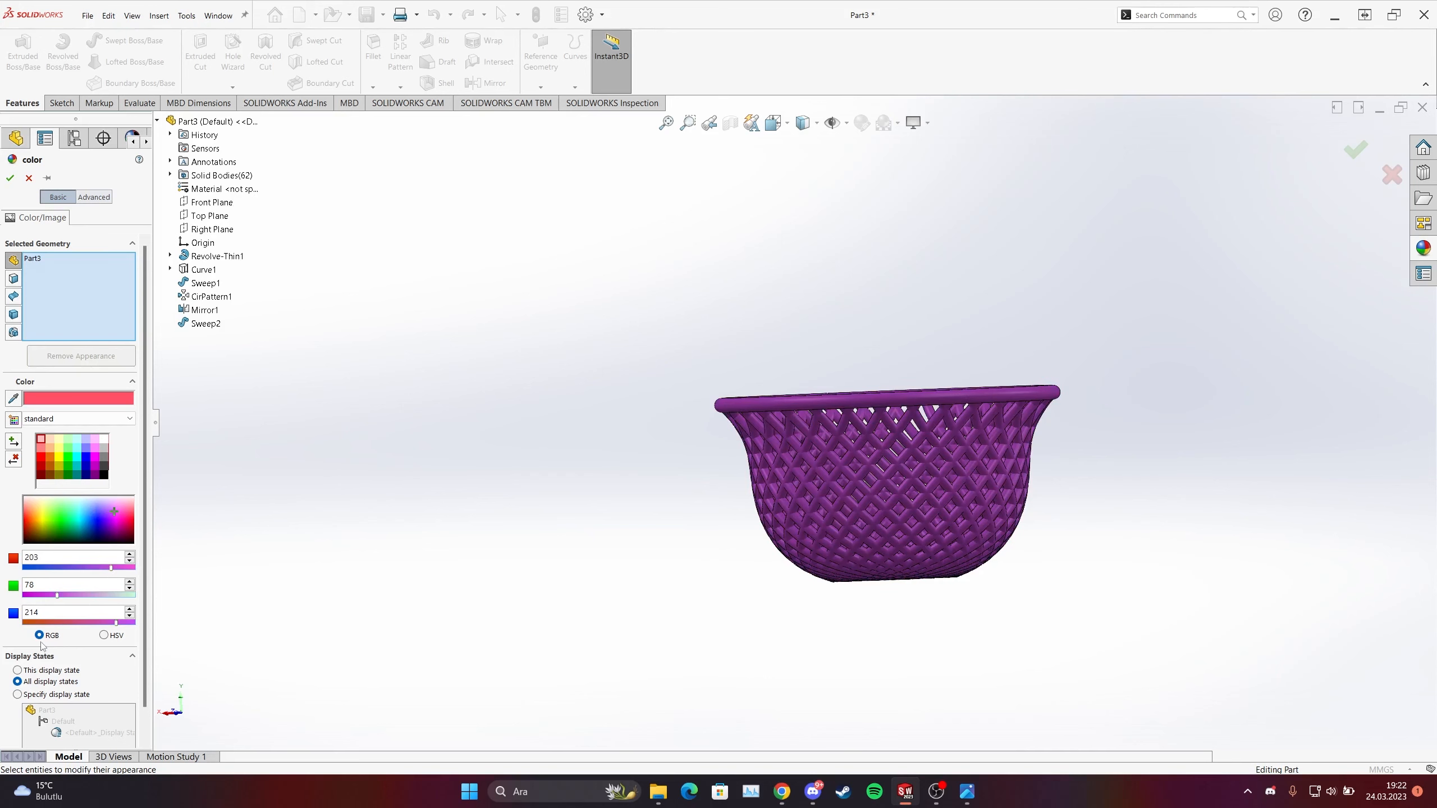
middle_click_drag(708, 511, 708, 464)
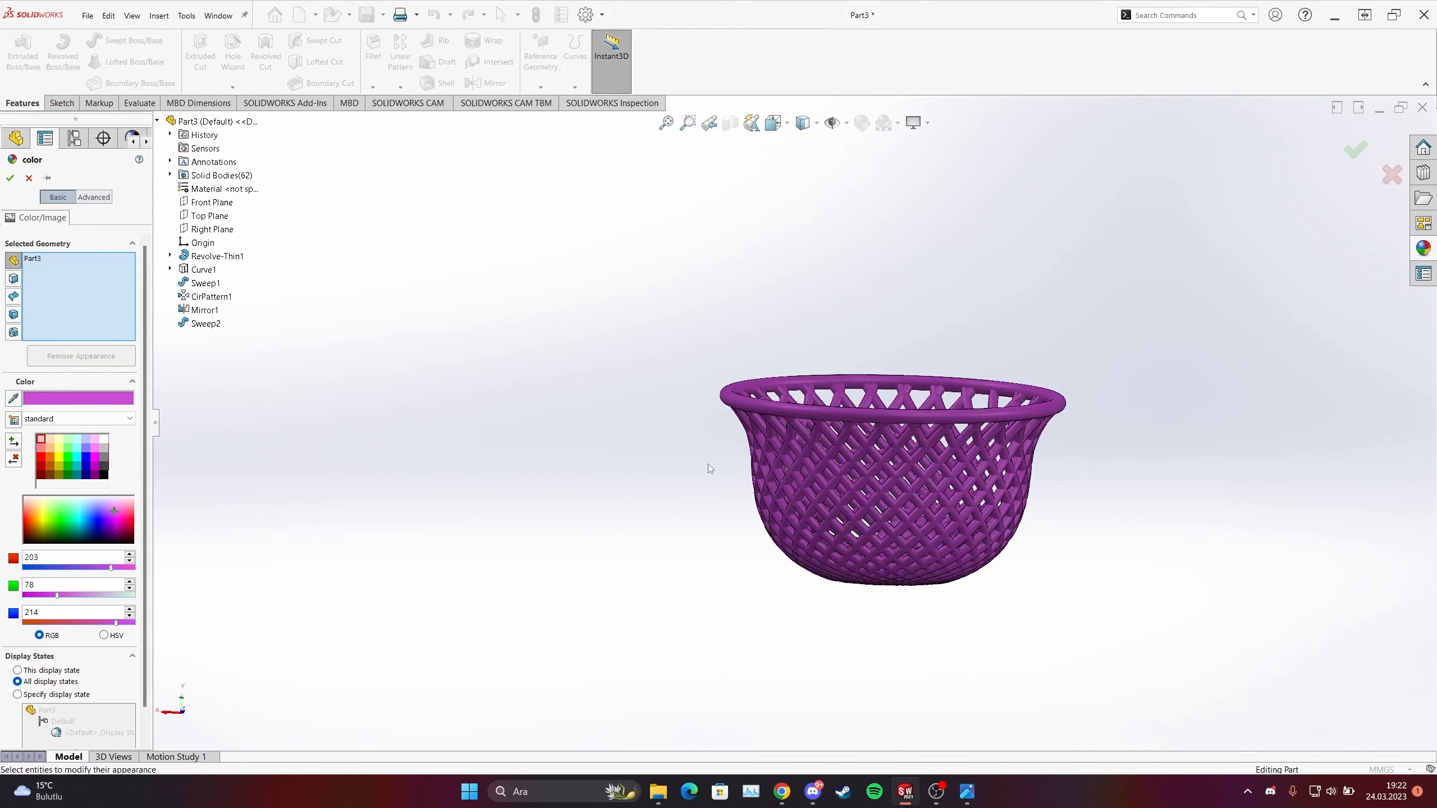
scroll(891, 498, "up", 3)
scroll(891, 462, "down", 1)
scroll(857, 455, "down", 5)
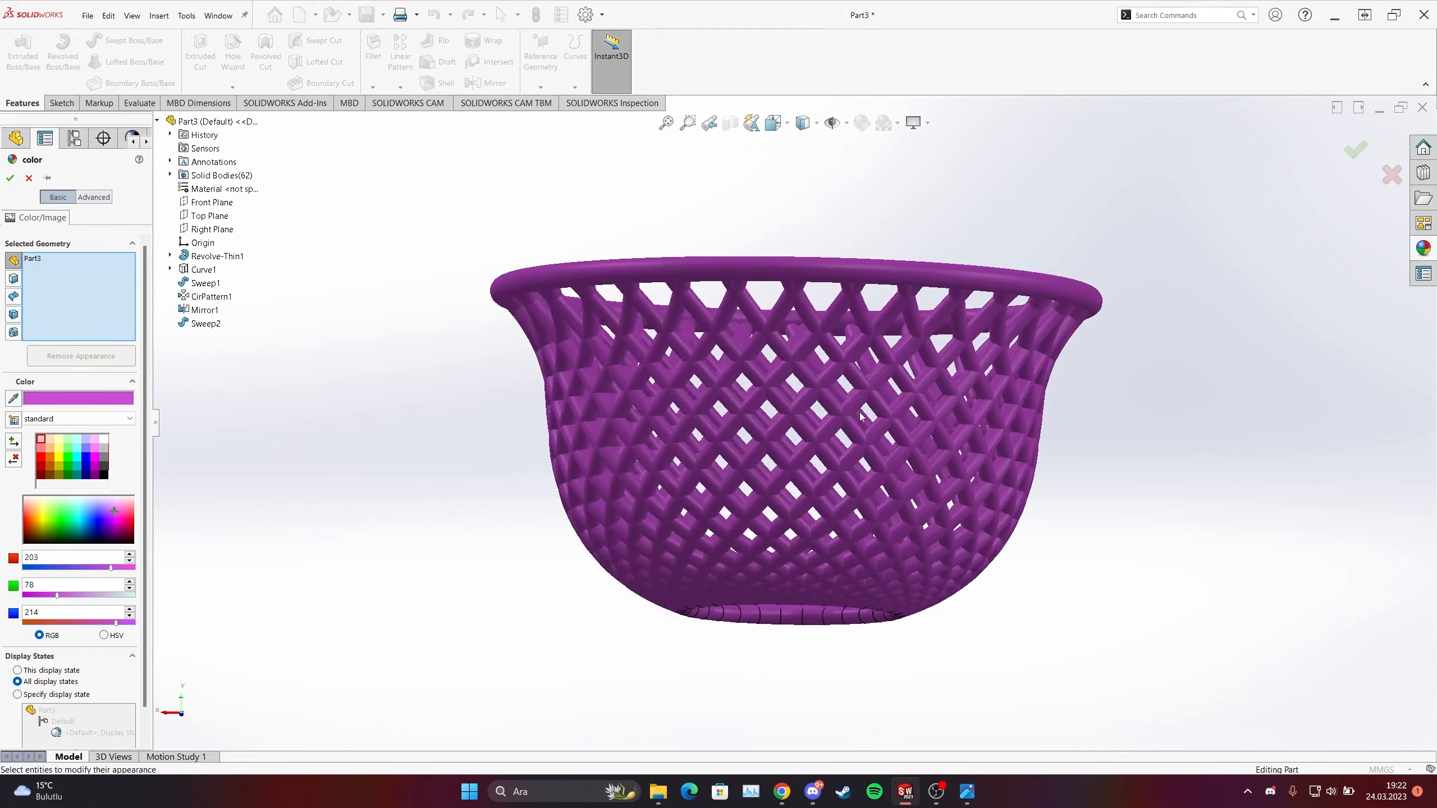
left_click(10, 179)
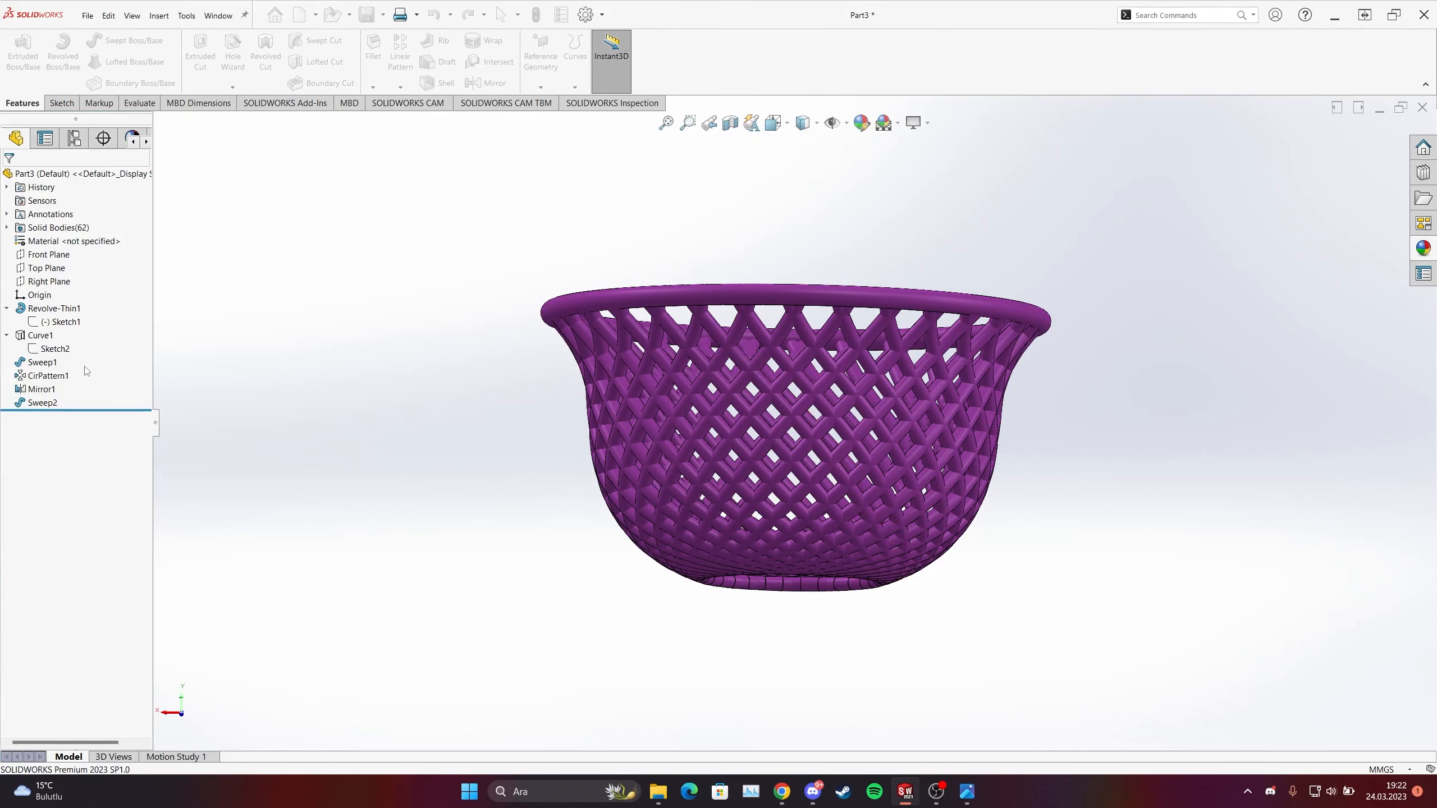
middle_click_drag(772, 453, 790, 436)
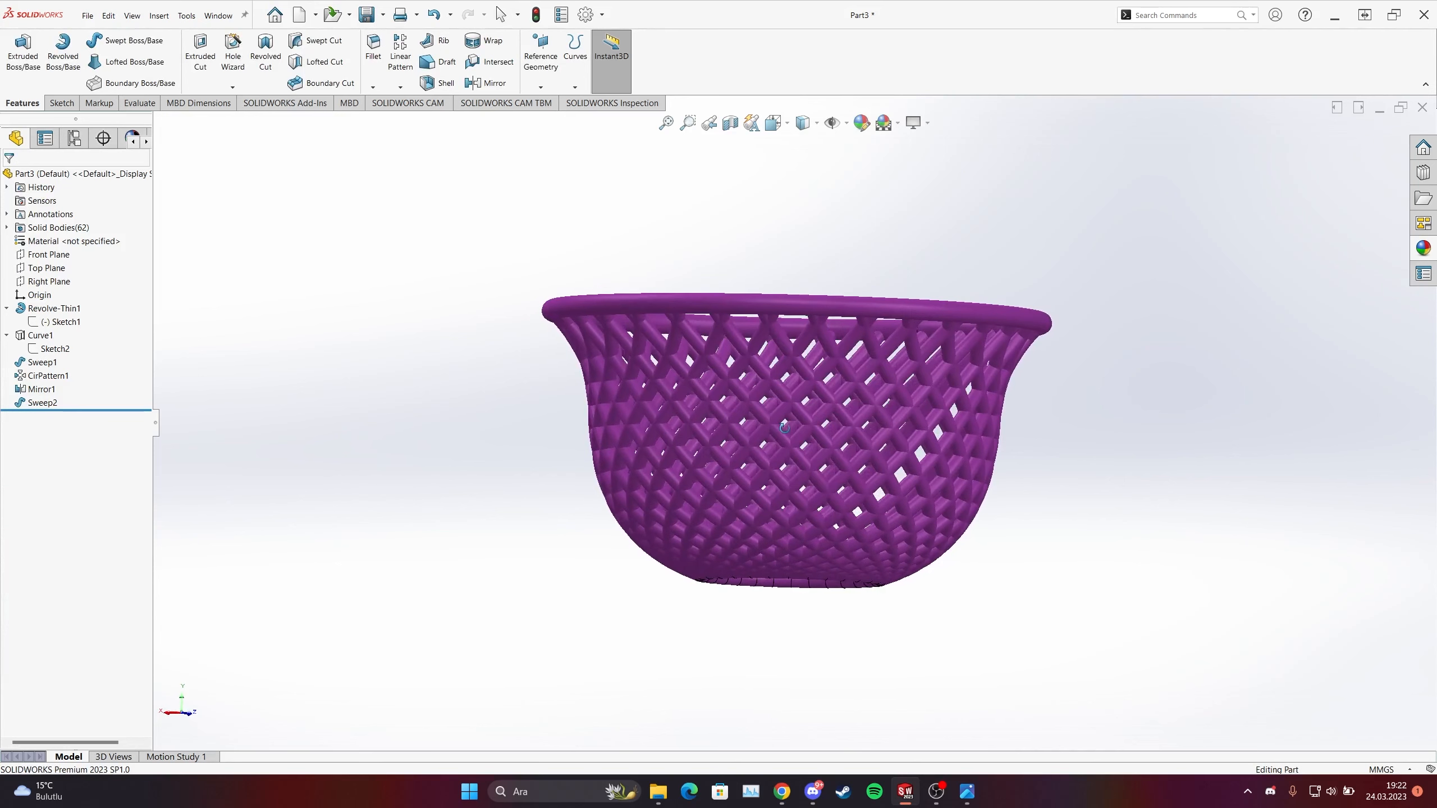
scroll(802, 415, "up", 3)
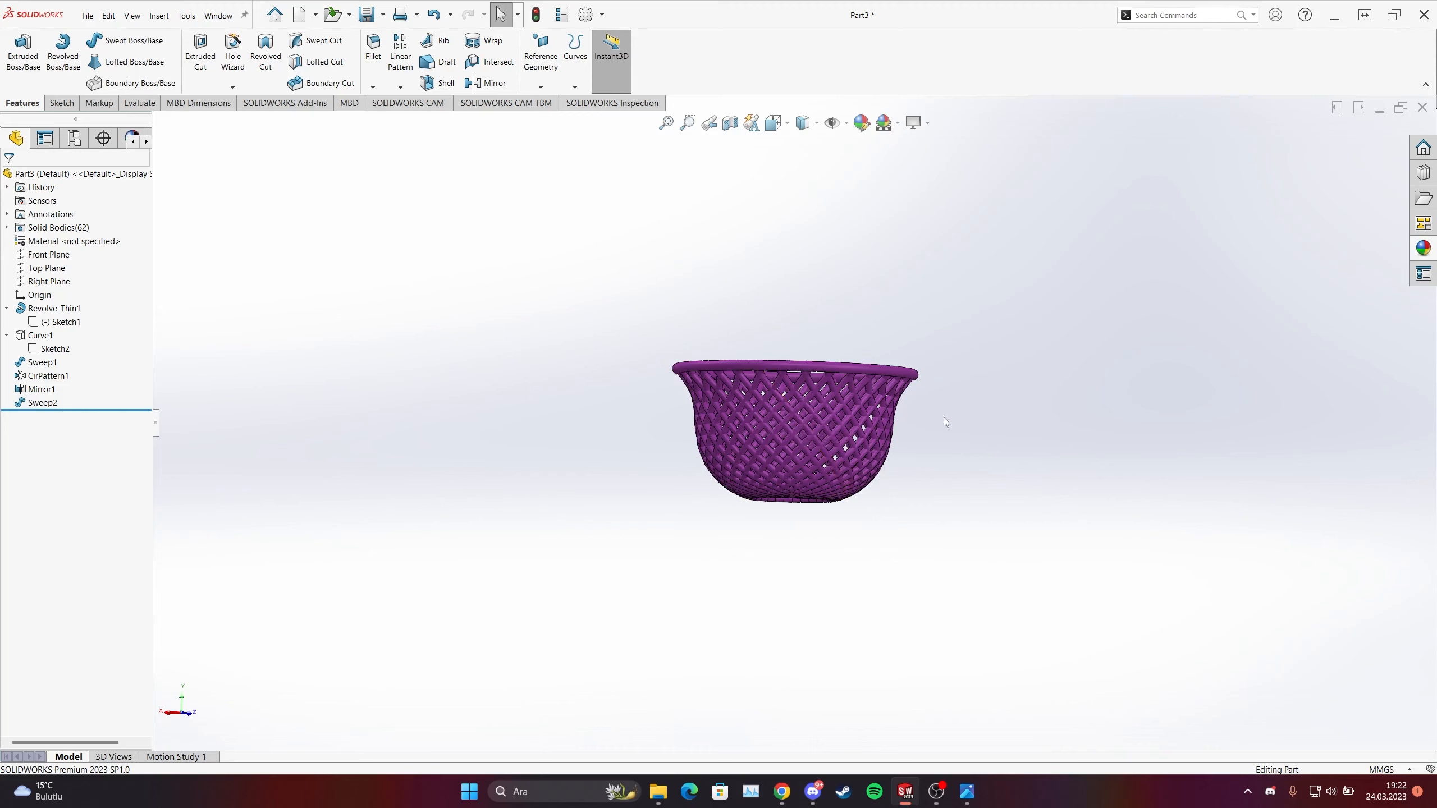
middle_click_drag(840, 427, 830, 425)
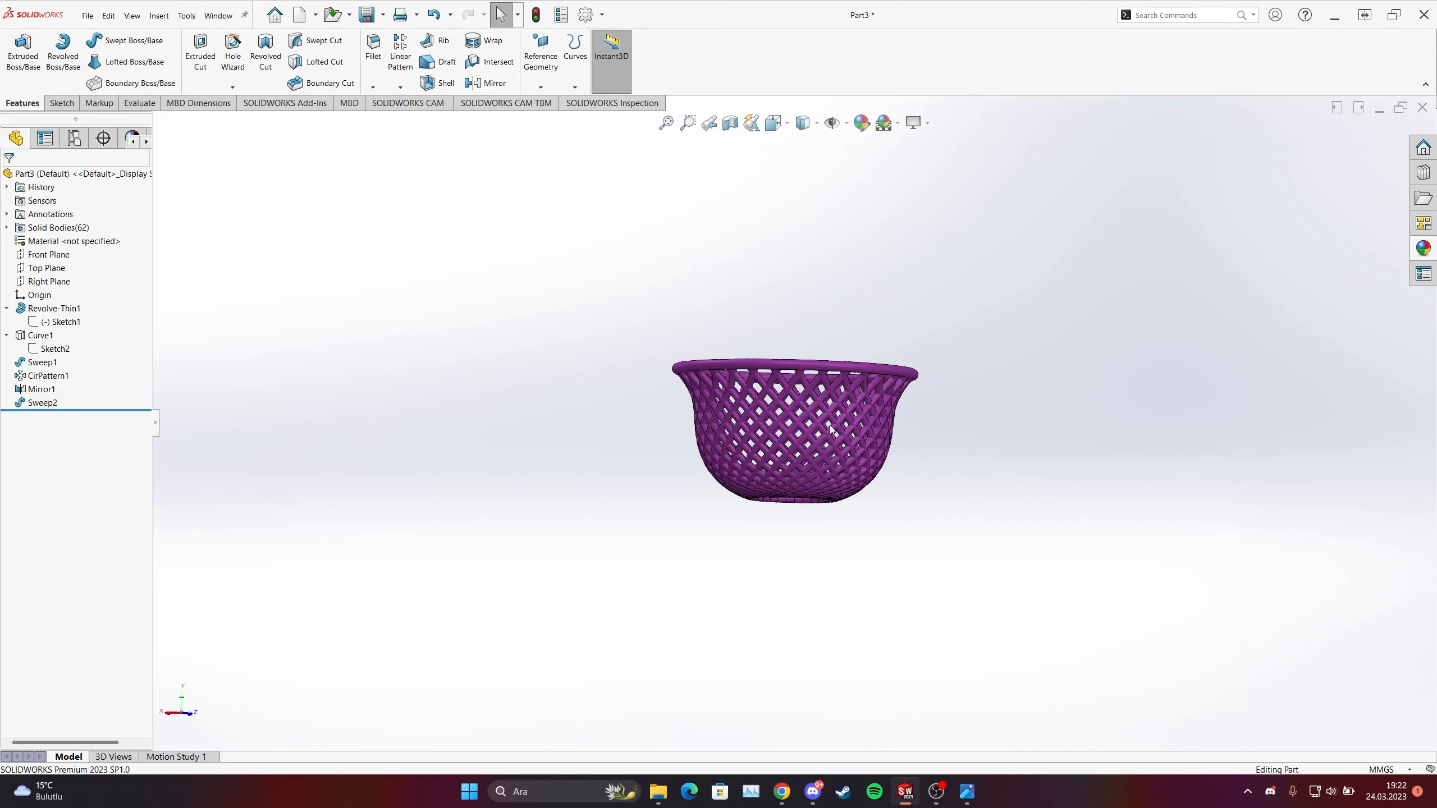